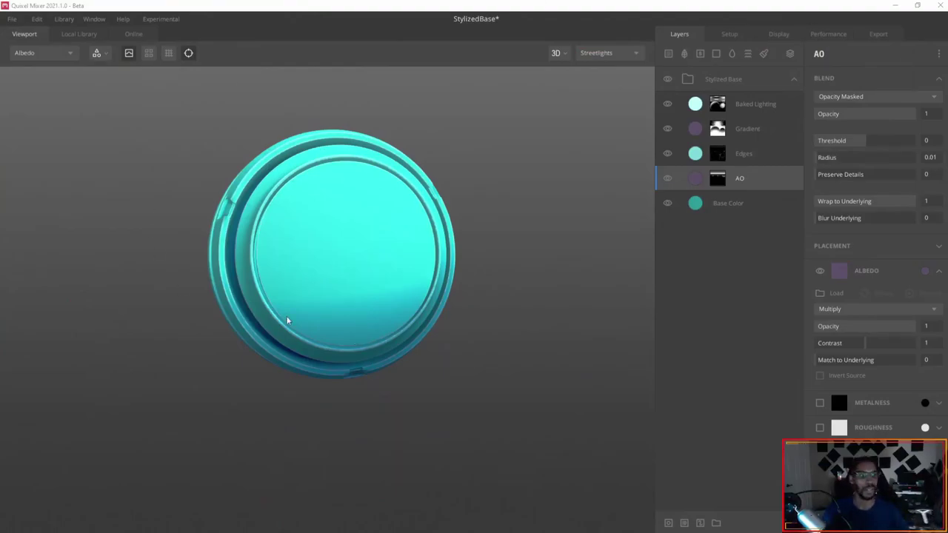
Orbit the button model, then collapse the AO layer's Albedo channel settings
{"action": "left_click_drag", "start_coordinate": [374, 314], "coordinate": [323, 303]}
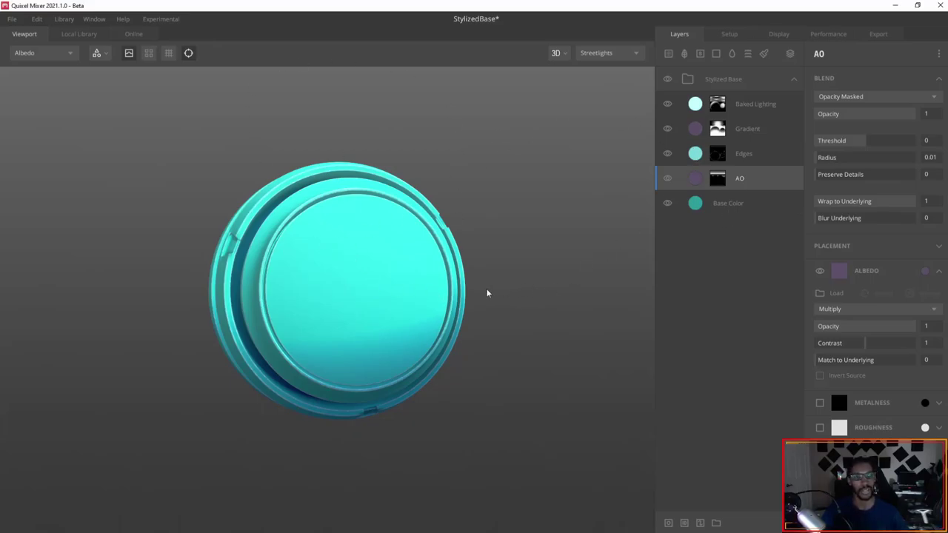
{"action": "left_click_drag", "start_coordinate": [460, 252], "coordinate": [340, 210]}
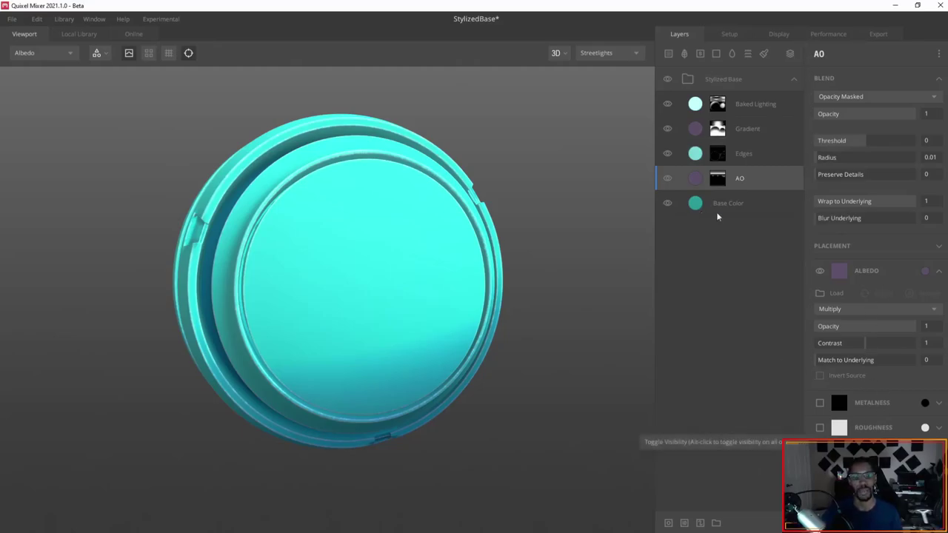
{"action": "left_click", "coordinate": [939, 271]}
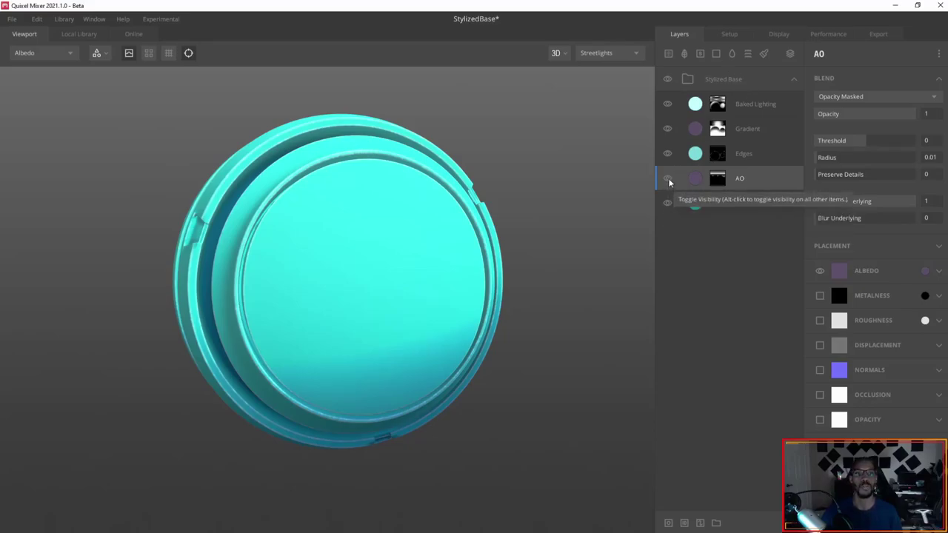
Open the Setup settings and check the preview model types and the texture sets editor without changes
{"action": "left_click", "coordinate": [732, 36]}
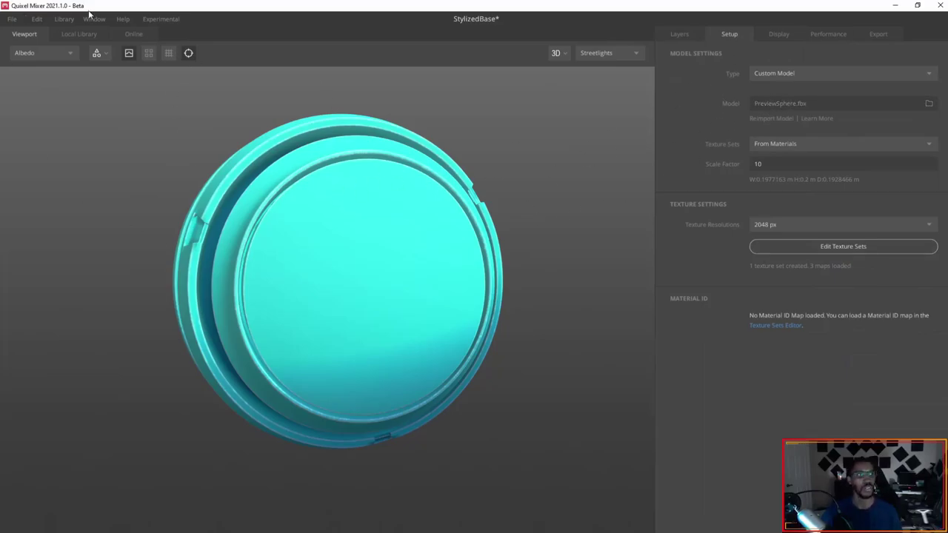
{"action": "left_click", "coordinate": [813, 72]}
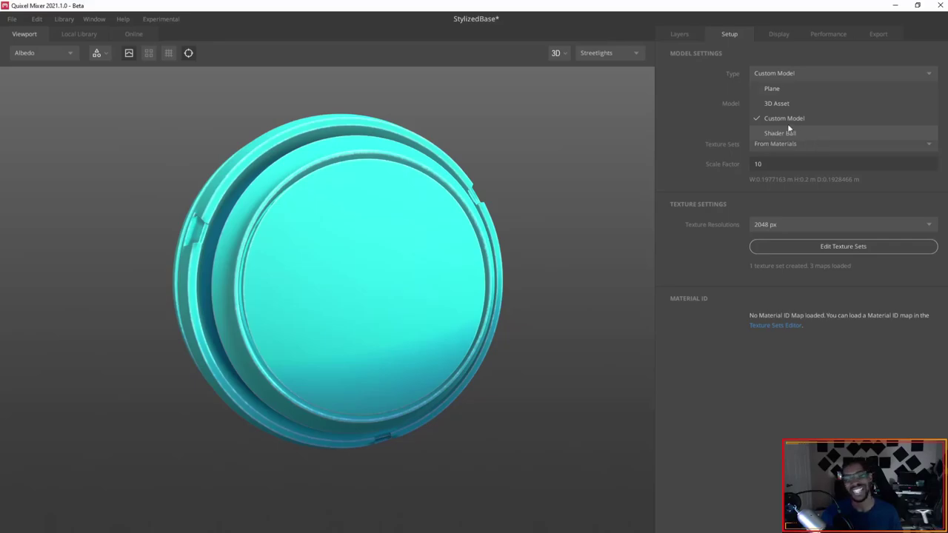
{"action": "left_click", "coordinate": [710, 96]}
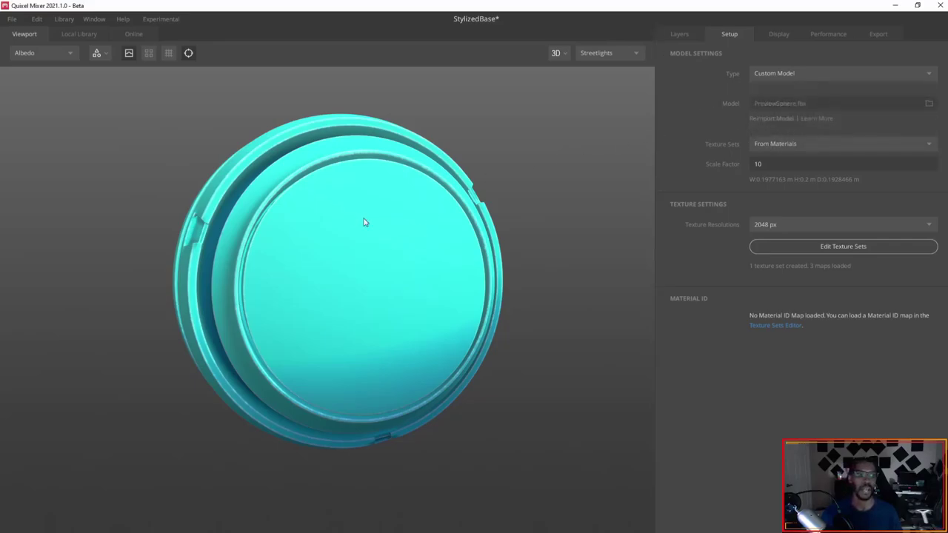
{"action": "left_click_drag", "start_coordinate": [364, 220], "coordinate": [453, 257]}
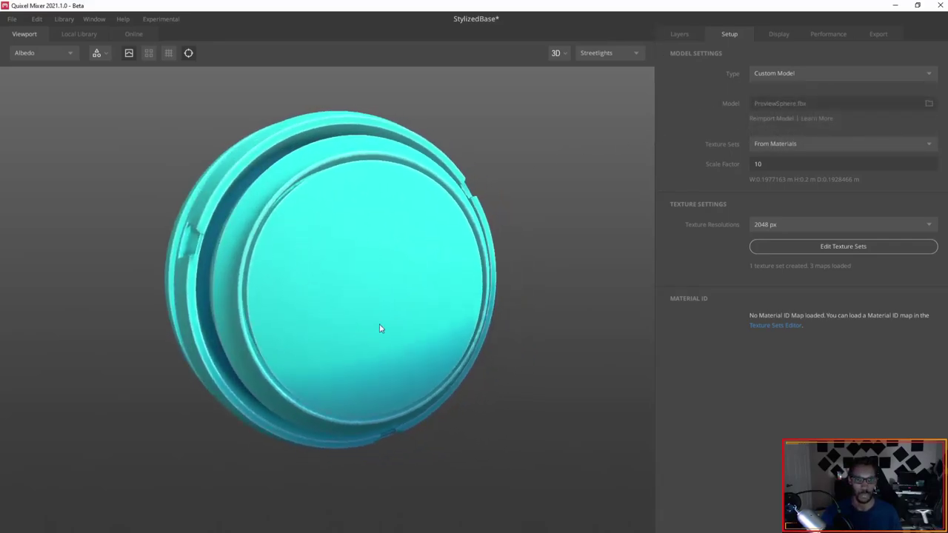
{"action": "left_click", "coordinate": [803, 250]}
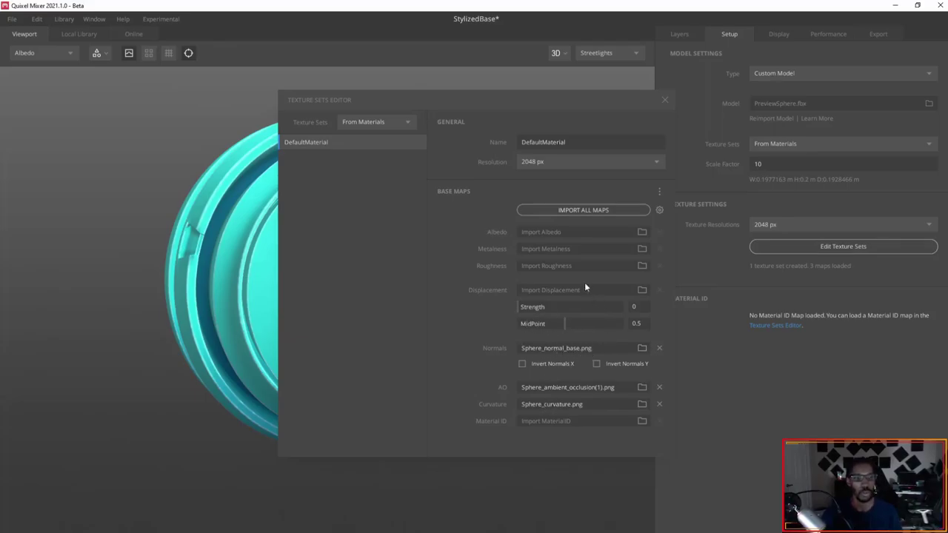
{"action": "left_click", "coordinate": [665, 99]}
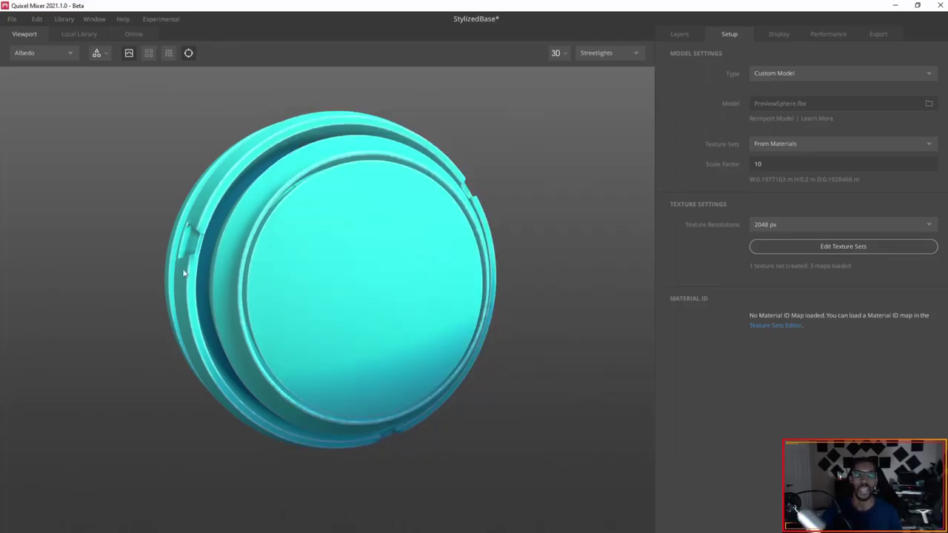
{"action": "left_click_drag", "start_coordinate": [184, 274], "coordinate": [379, 211]}
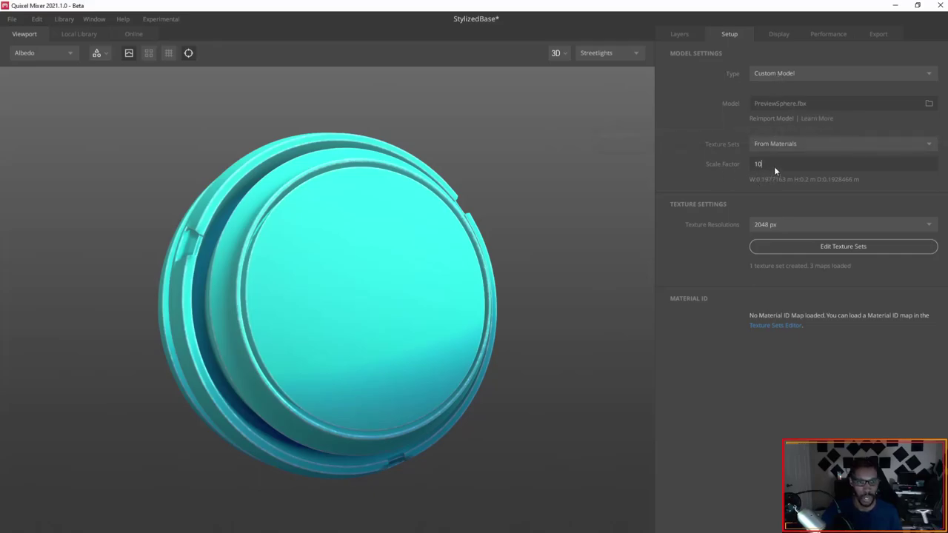
Try a Scale Factor of 1 on the button model, then restore it to 10
{"action": "left_click", "coordinate": [713, 170]}
{"action": "key", "text": "BackSpace"}
{"action": "type", "text": "1"}
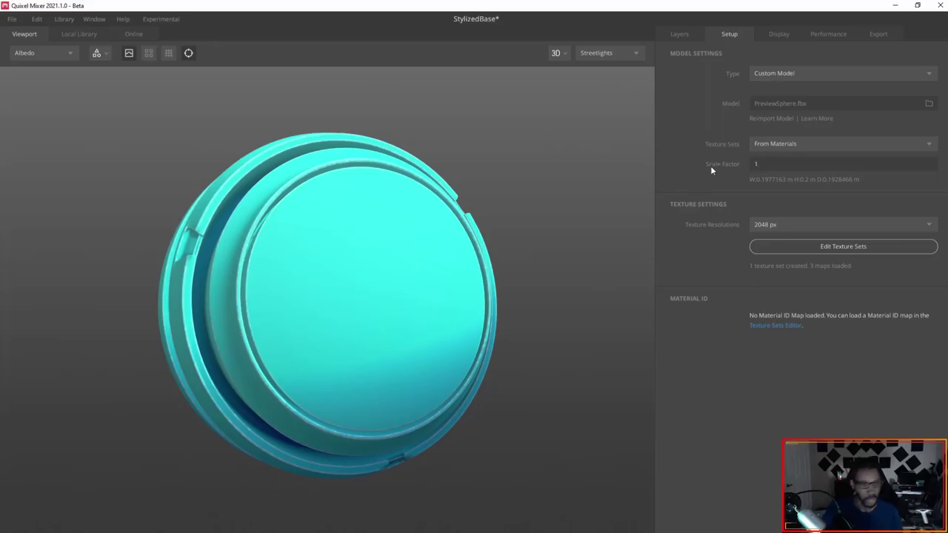
{"action": "left_click", "coordinate": [373, 309]}
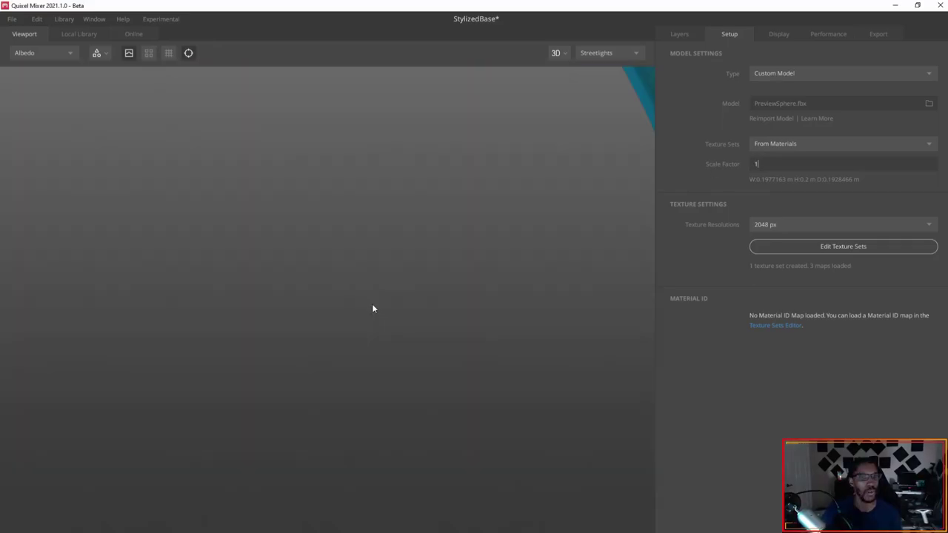
{"action": "scroll", "coordinate": [373, 309], "scroll_direction": "down", "scroll_amount": 10}
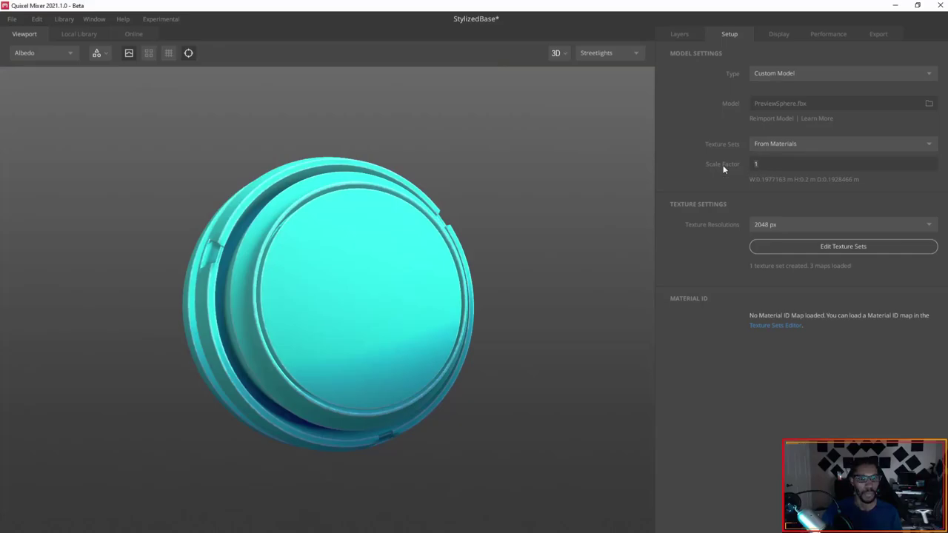
{"action": "left_click", "coordinate": [724, 170]}
{"action": "type", "text": "10"}
{"action": "key", "text": "Return"}
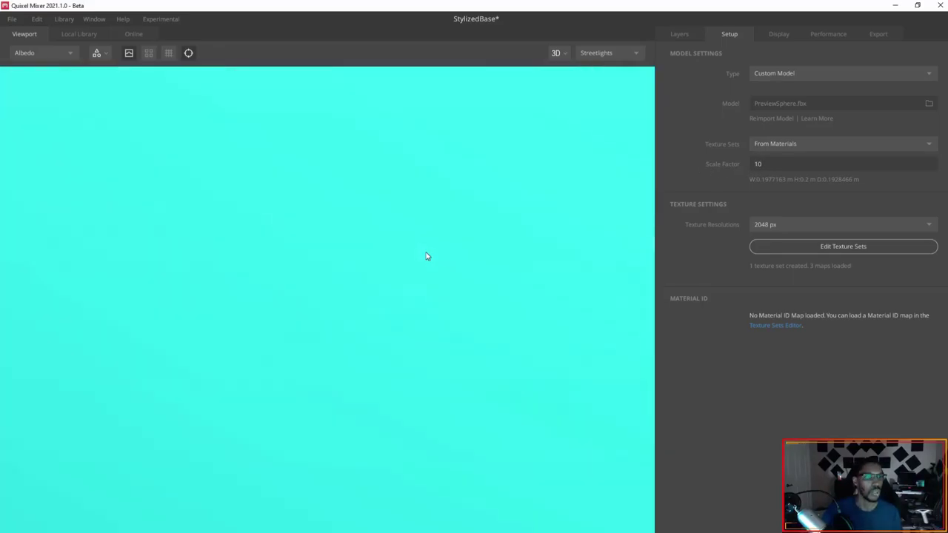
{"action": "scroll", "coordinate": [426, 256], "scroll_direction": "down", "scroll_amount": 10}
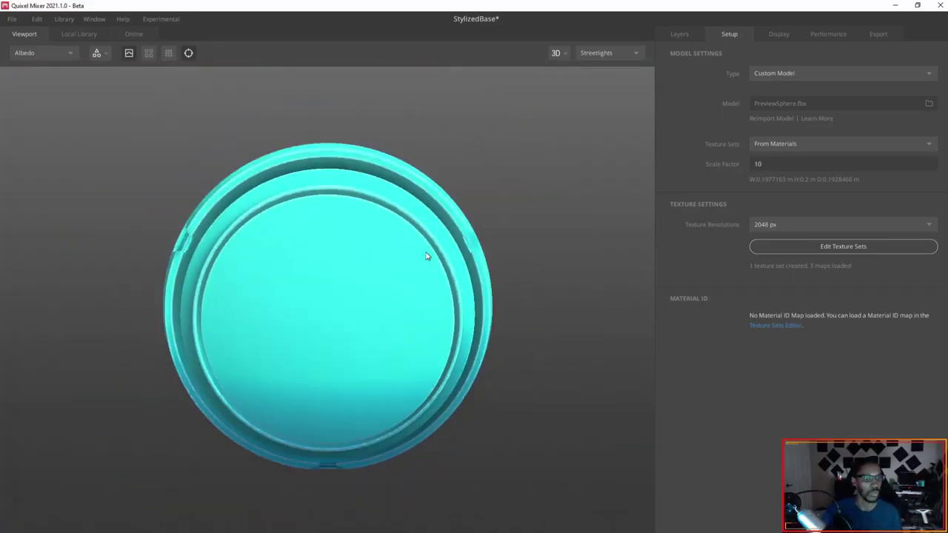
{"action": "scroll", "coordinate": [426, 256], "scroll_direction": "down", "scroll_amount": 3}
{"action": "left_click_drag", "start_coordinate": [383, 266], "coordinate": [361, 261]}
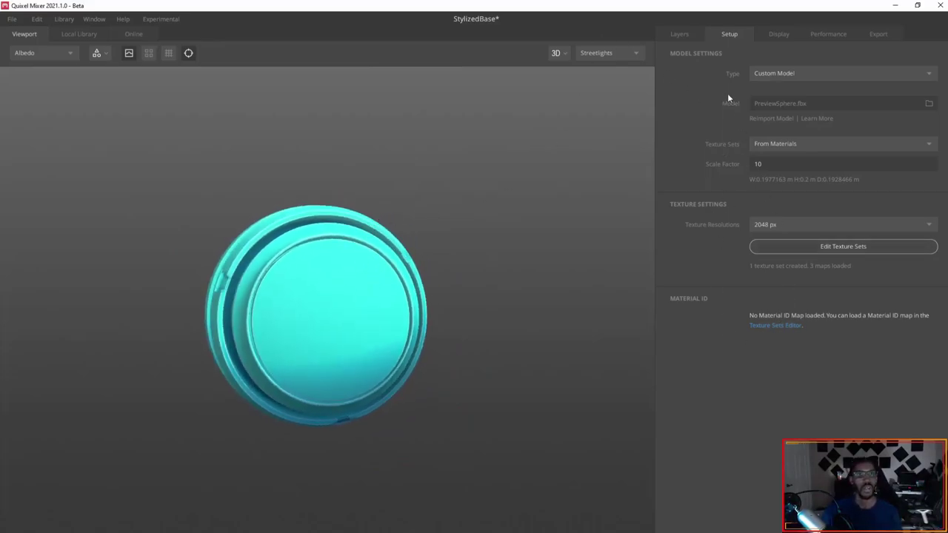
{"action": "mouse_move", "coordinate": [368, 265]}
{"action": "left_mouse_down"}
{"action": "mouse_move", "coordinate": [360, 262]}
{"action": "mouse_move", "coordinate": [386, 264]}
{"action": "left_mouse_up"}
Return to the layer list and check the viewport channel list, keeping Albedo
{"action": "left_click", "coordinate": [671, 36]}
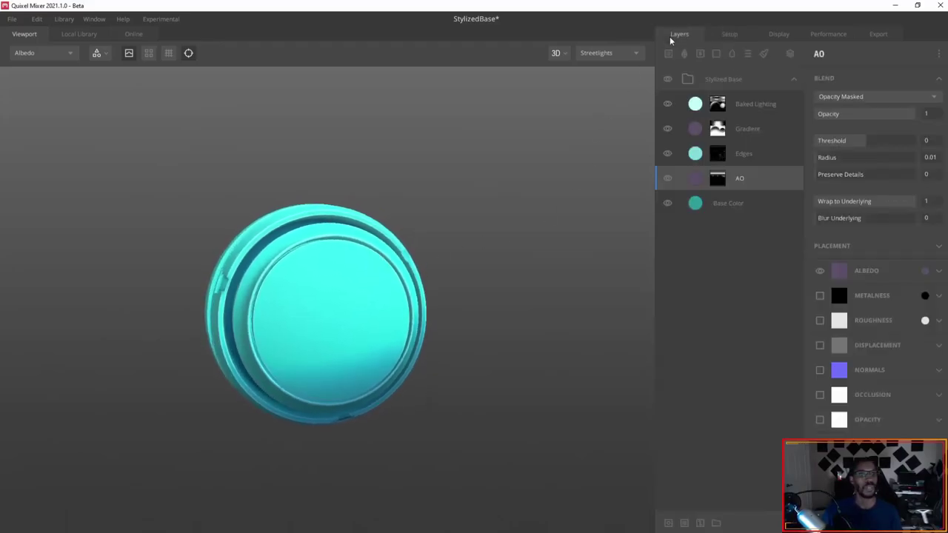
{"action": "left_click", "coordinate": [48, 57]}
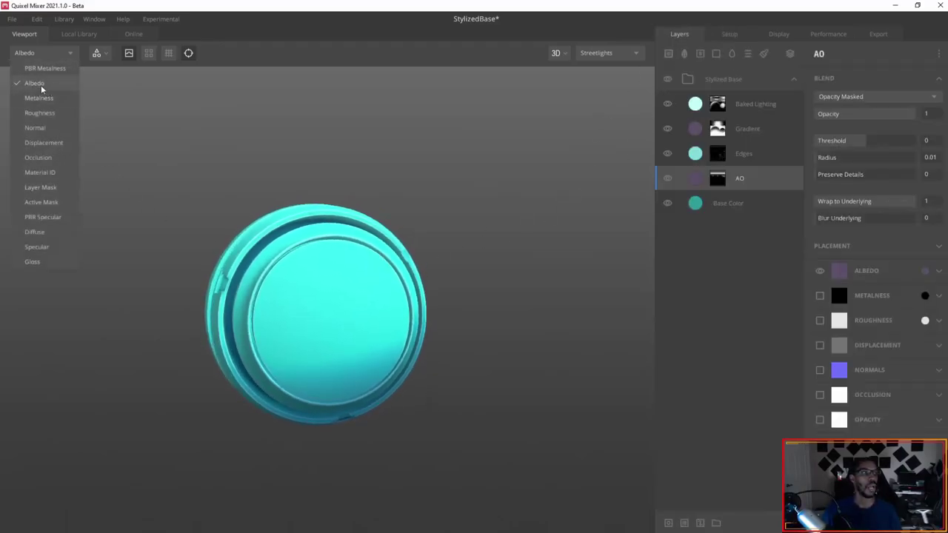
{"action": "left_click", "coordinate": [317, 131]}
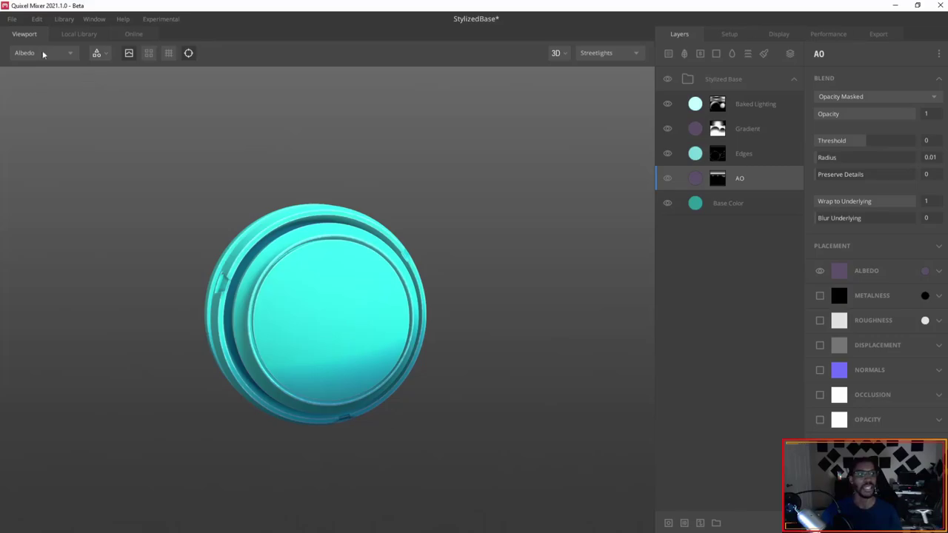
{"action": "left_click", "coordinate": [65, 54]}
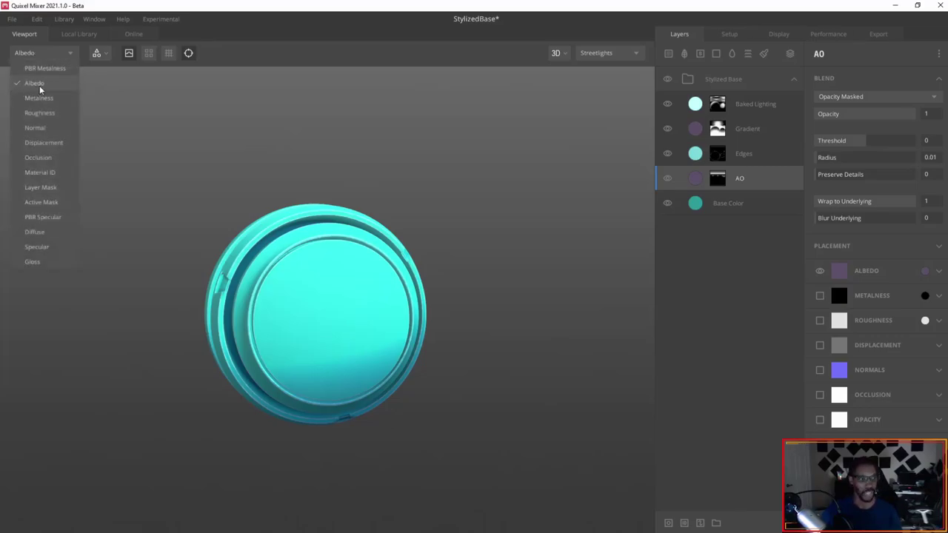
{"action": "left_click", "coordinate": [39, 86]}
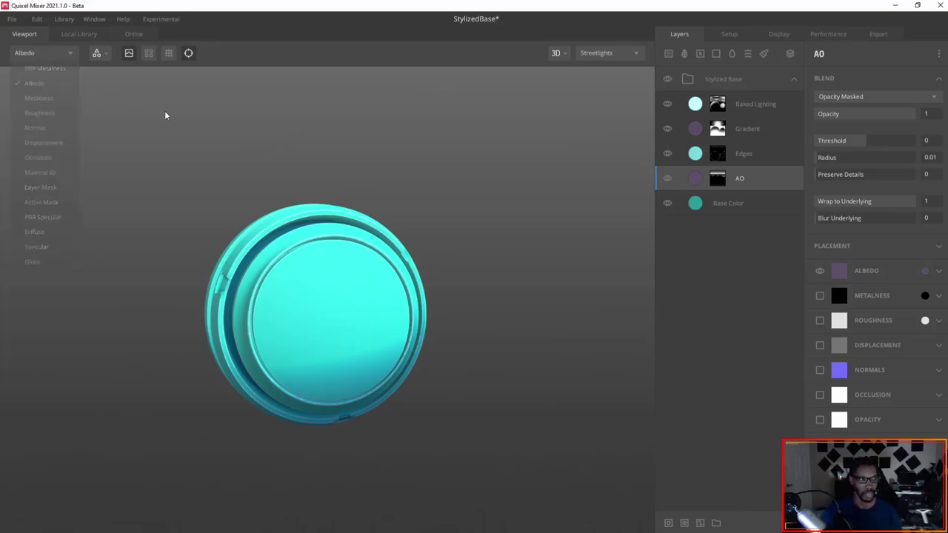
Preview the material in PBR Metalness while rotating the lights, then switch back to Albedo
{"action": "left_click", "coordinate": [47, 53]}
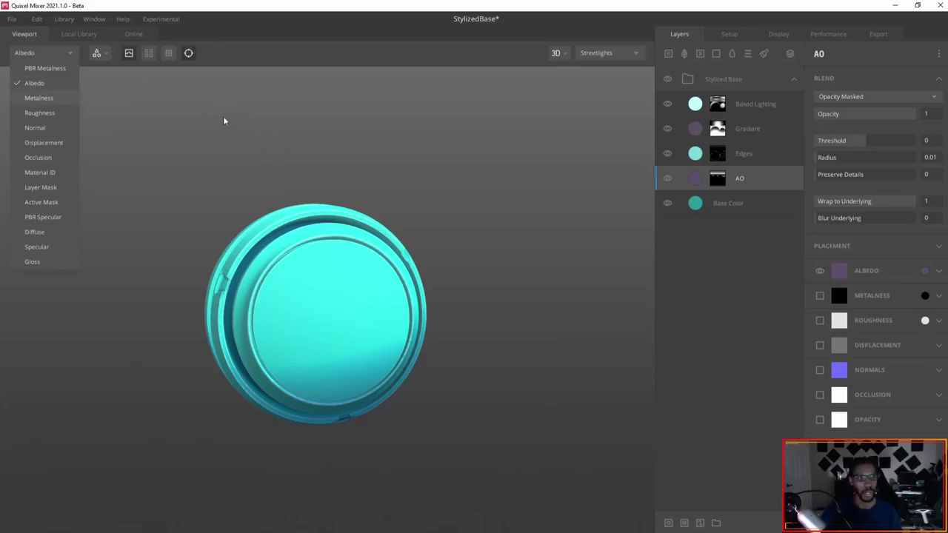
{"action": "left_click", "coordinate": [30, 69]}
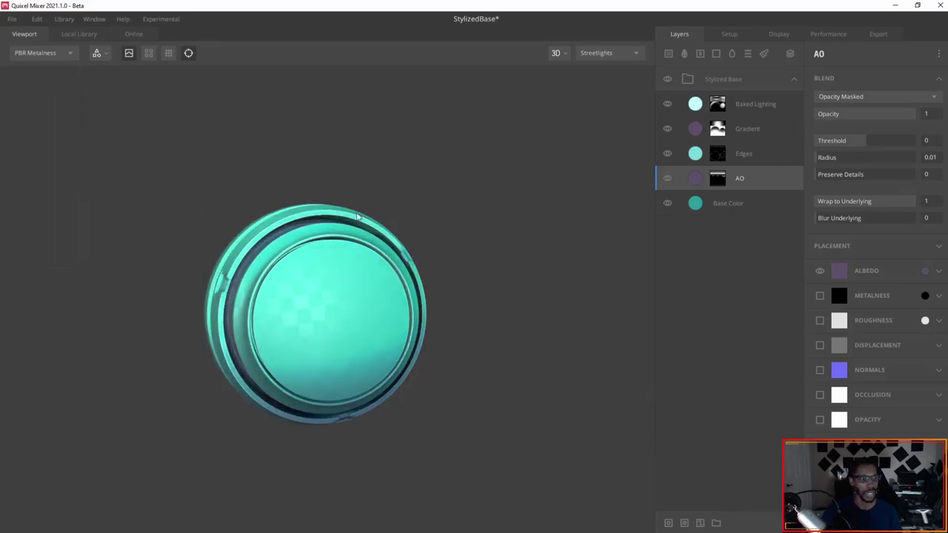
{"action": "mouse_move", "coordinate": [357, 216]}
{"action": "left_mouse_down"}
{"action": "mouse_move", "coordinate": [489, 191]}
{"action": "mouse_move", "coordinate": [241, 195]}
{"action": "left_mouse_up"}
{"action": "mouse_move", "coordinate": [206, 222]}
{"action": "left_mouse_down"}
{"action": "mouse_move", "coordinate": [394, 248]}
{"action": "mouse_move", "coordinate": [518, 183]}
{"action": "left_mouse_up"}
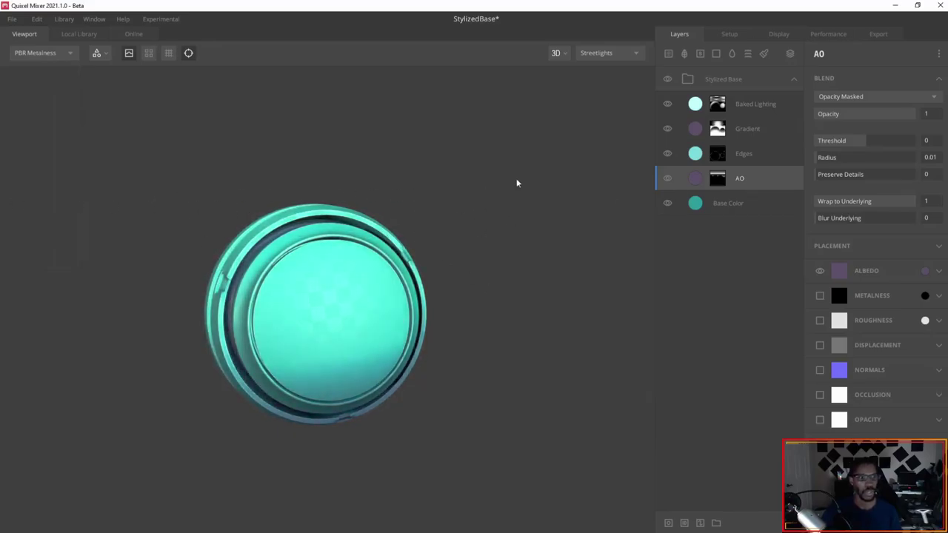
{"action": "left_click", "coordinate": [51, 54]}
{"action": "left_click", "coordinate": [51, 78]}
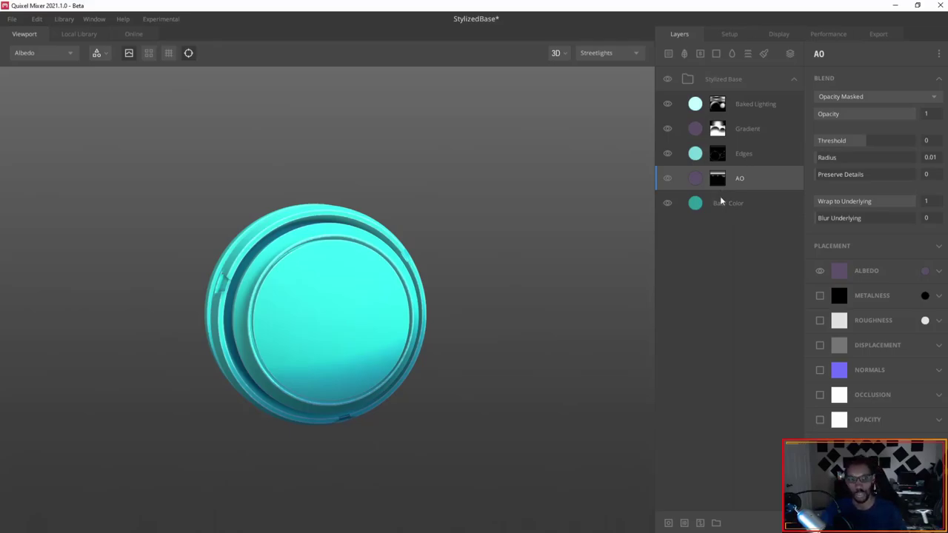
Hide the AO, Edges, Gradient and Baked Lighting layers, leaving only Base Color visible
{"action": "left_click", "coordinate": [668, 178]}
{"action": "left_click", "coordinate": [668, 153]}
{"action": "left_click", "coordinate": [668, 129]}
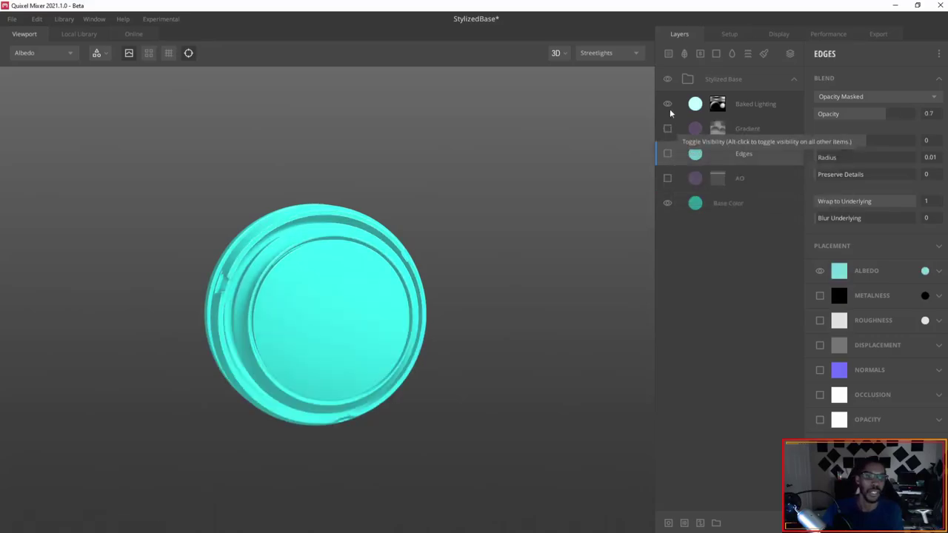
{"action": "left_click", "coordinate": [667, 104]}
{"action": "left_click", "coordinate": [667, 203]}
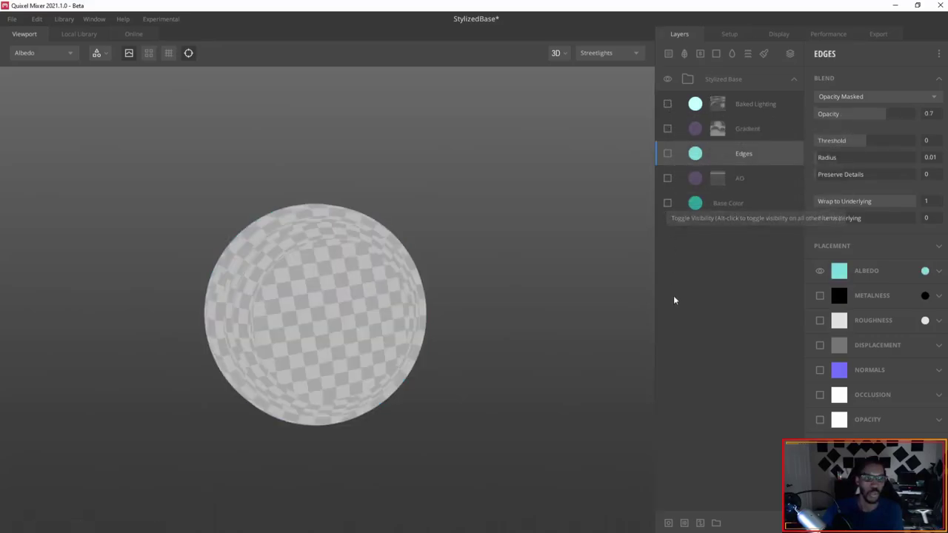
{"action": "left_click", "coordinate": [668, 203]}
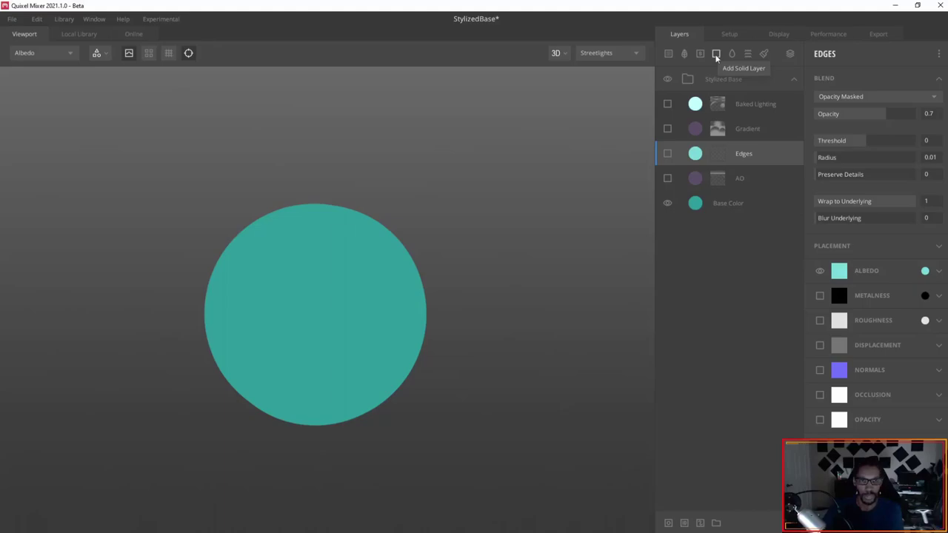
Select the Base Color layer and confirm its teal albedo colour
{"action": "left_click", "coordinate": [756, 203]}
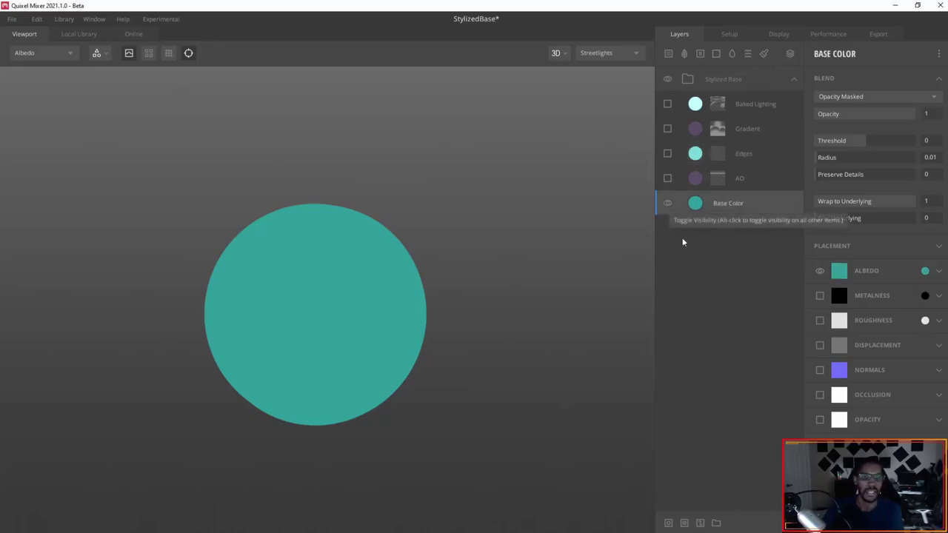
{"action": "left_click", "coordinate": [932, 274]}
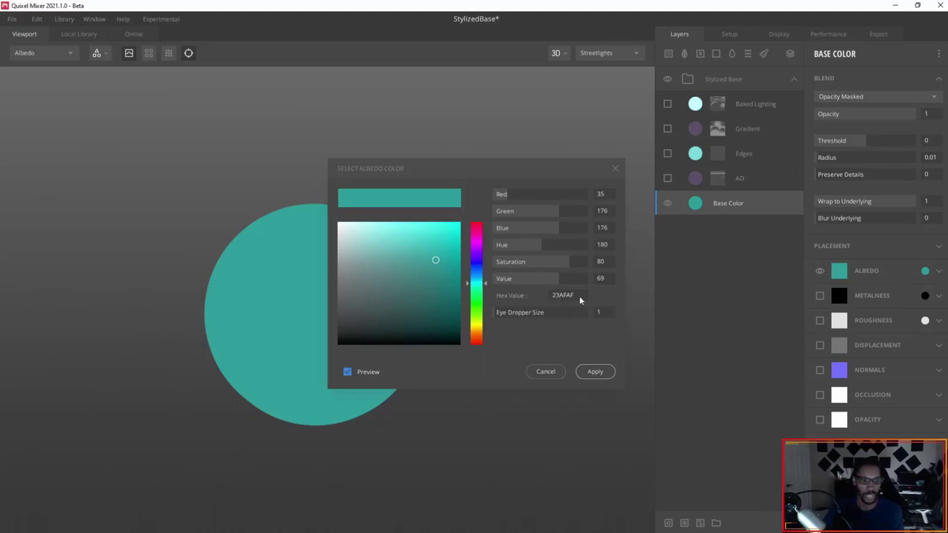
{"action": "left_click", "coordinate": [594, 375]}
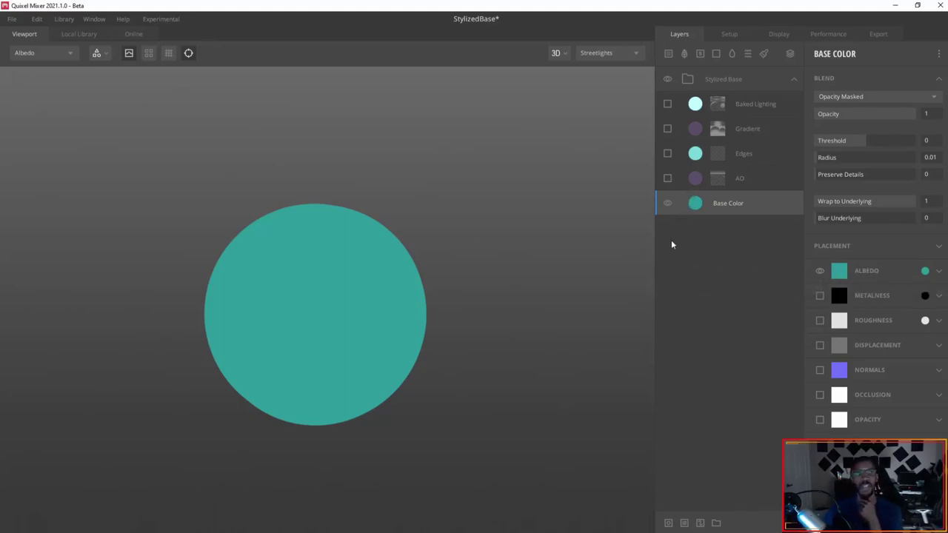
Show the AO layer again and set its albedo colour to dark purple 5A446C
{"action": "left_click", "coordinate": [667, 179]}
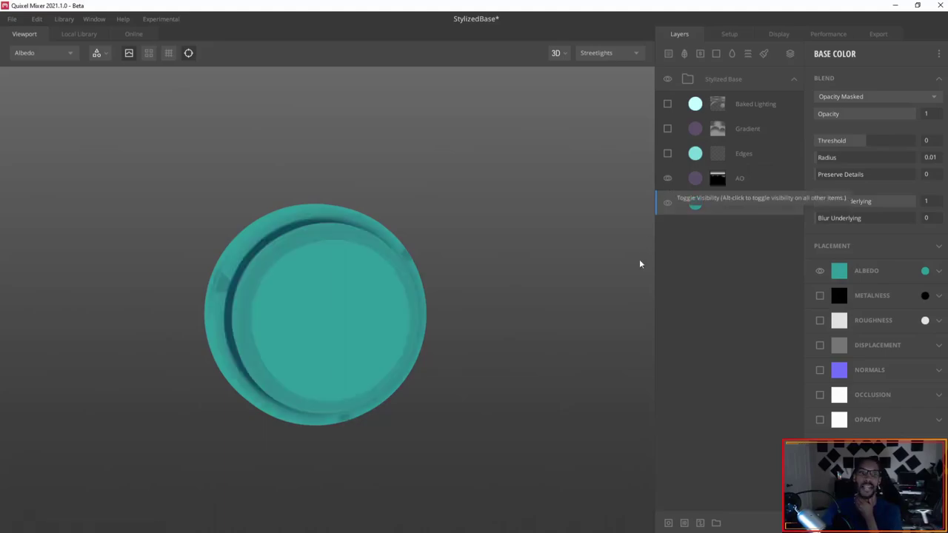
{"action": "left_click", "coordinate": [700, 182]}
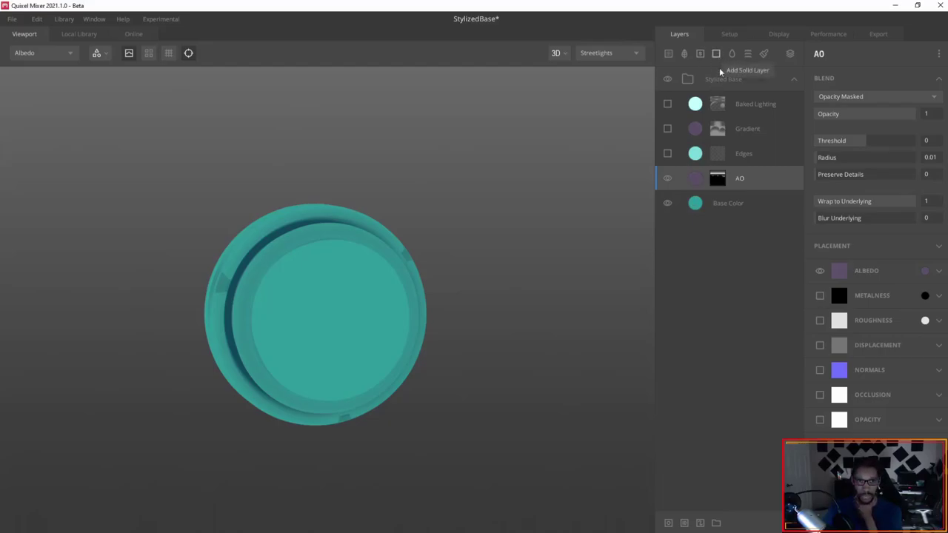
{"action": "left_click", "coordinate": [925, 271]}
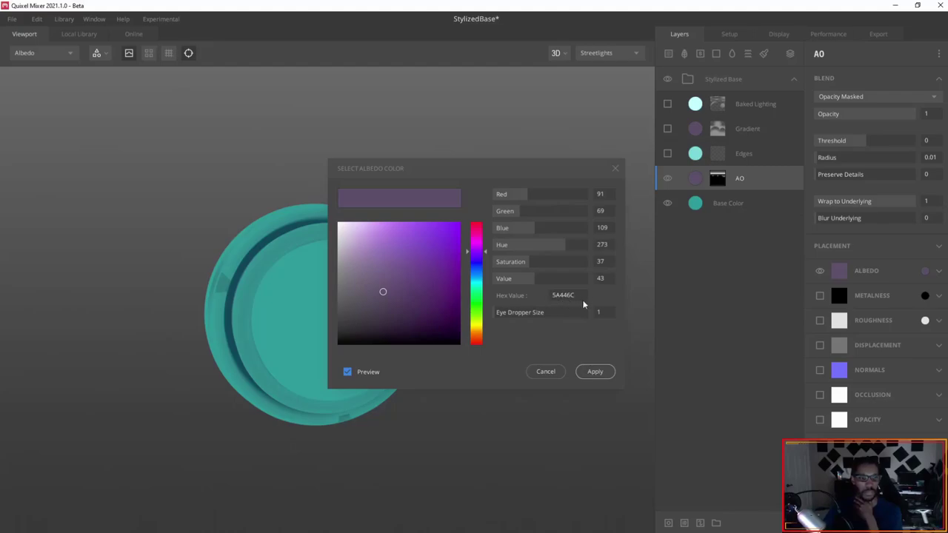
{"action": "left_click", "coordinate": [595, 372]}
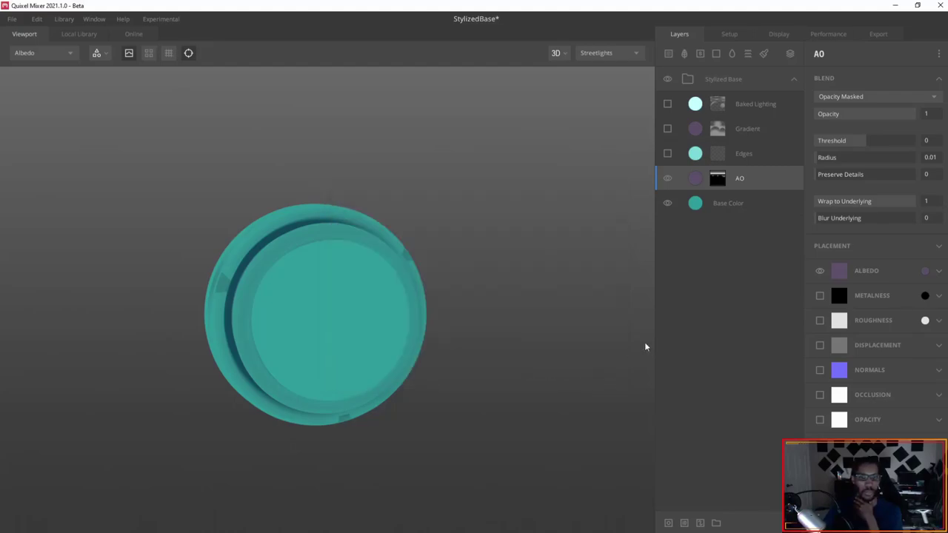
Keep the AO albedo's blend mode at Multiply in its placement settings
{"action": "left_click", "coordinate": [939, 271]}
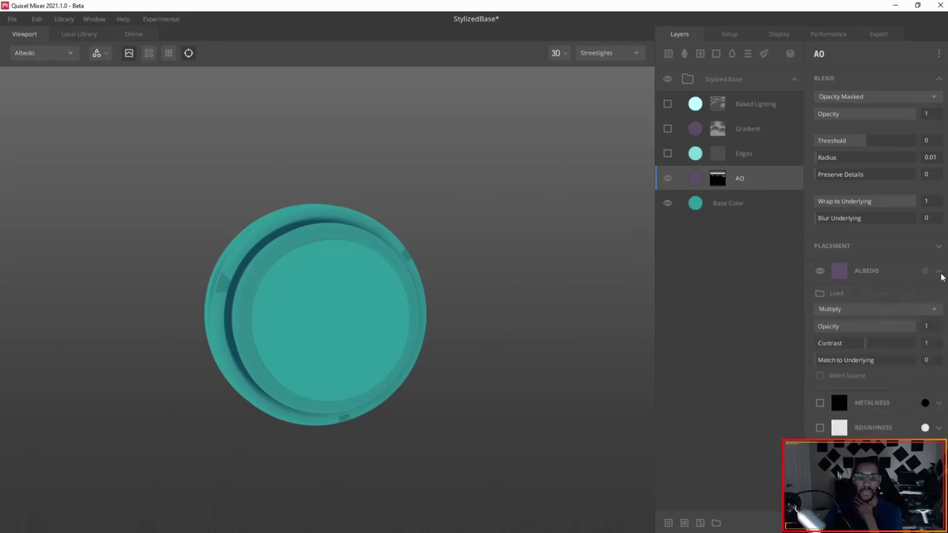
{"action": "left_click", "coordinate": [832, 310]}
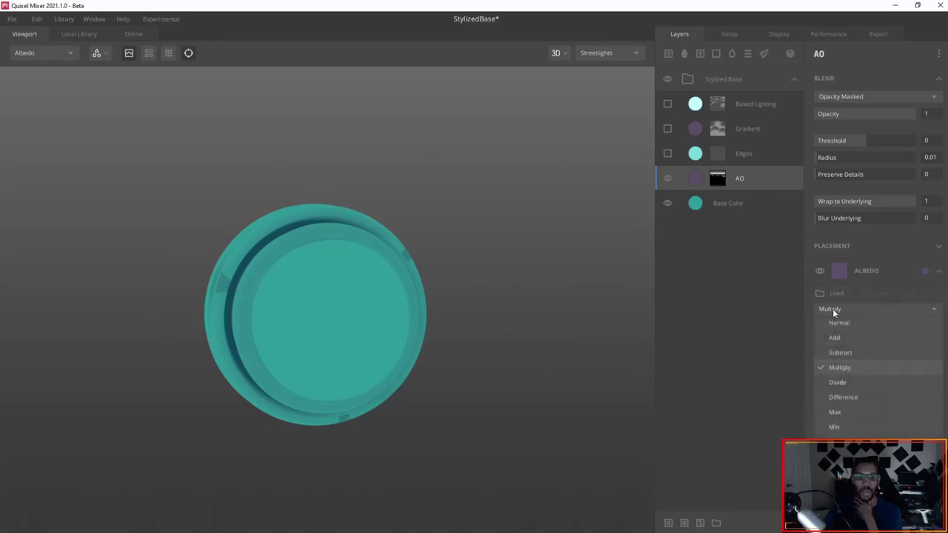
{"action": "left_click", "coordinate": [706, 332]}
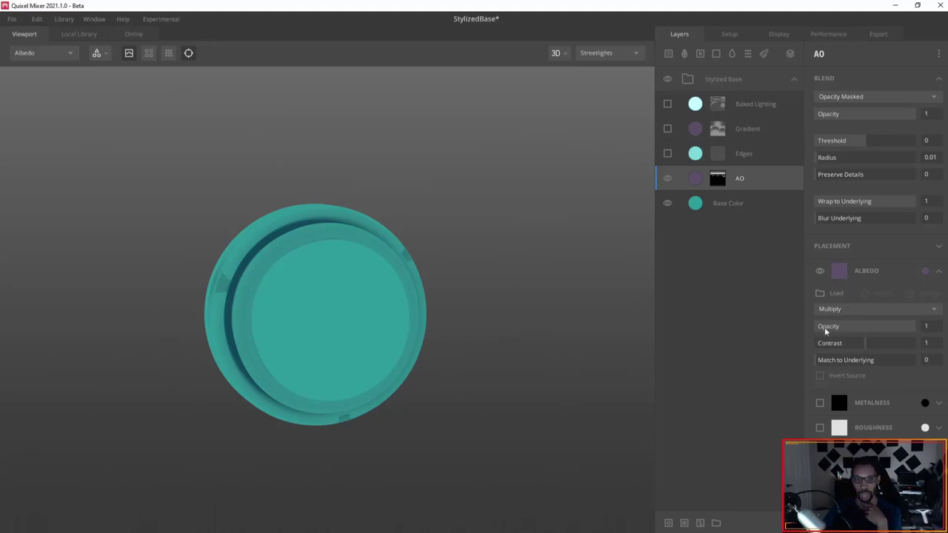
{"action": "left_click", "coordinate": [940, 271]}
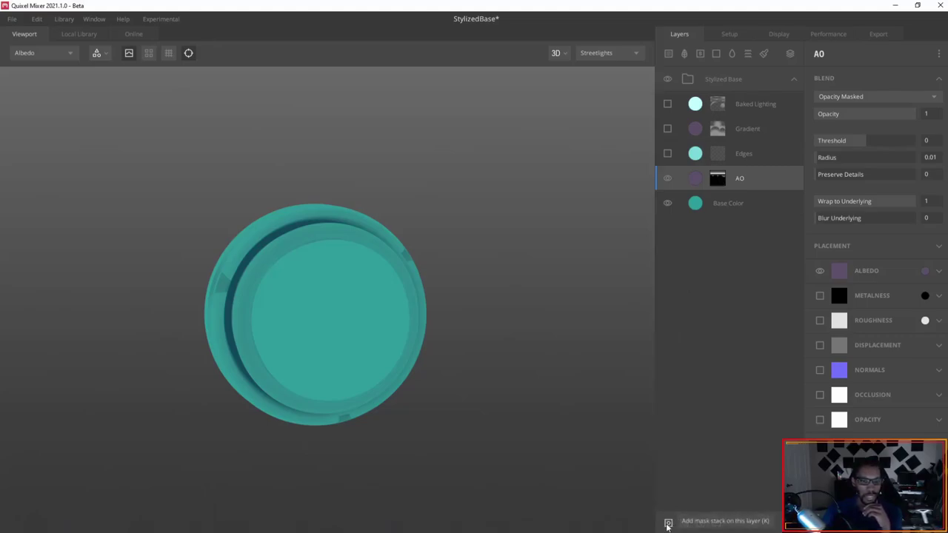
Open the AO layer's mask stack and review the Curvature's Cavities Only options
{"action": "left_click", "coordinate": [725, 178]}
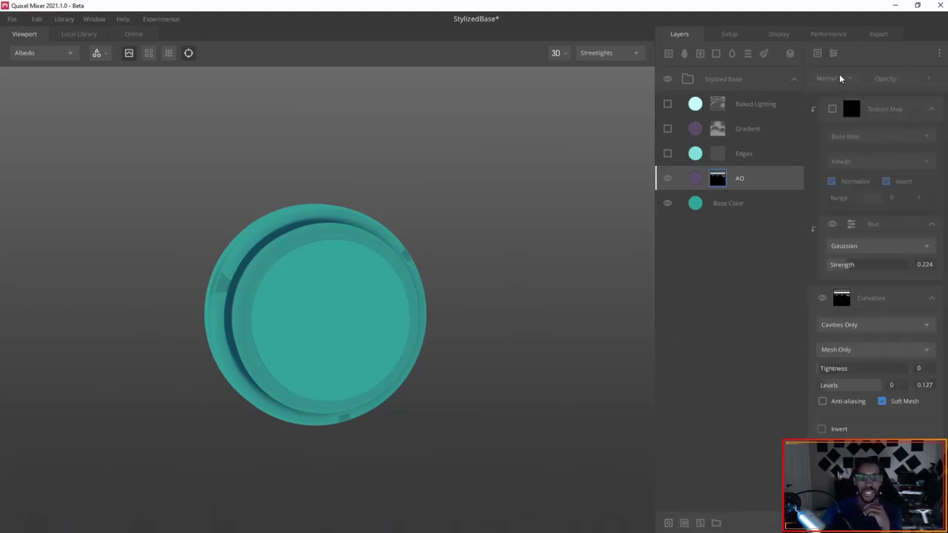
{"action": "left_click", "coordinate": [818, 53]}
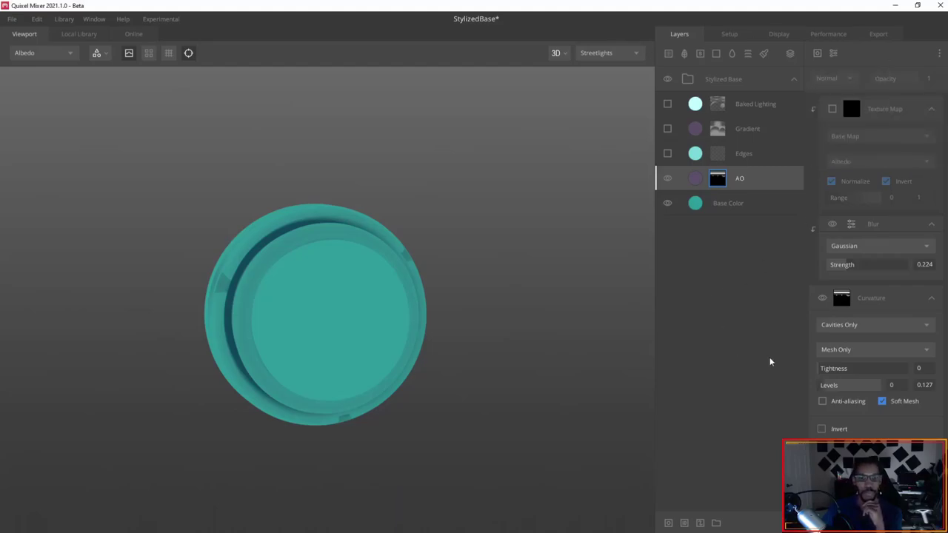
{"action": "left_click", "coordinate": [836, 326]}
{"action": "left_click", "coordinate": [874, 327]}
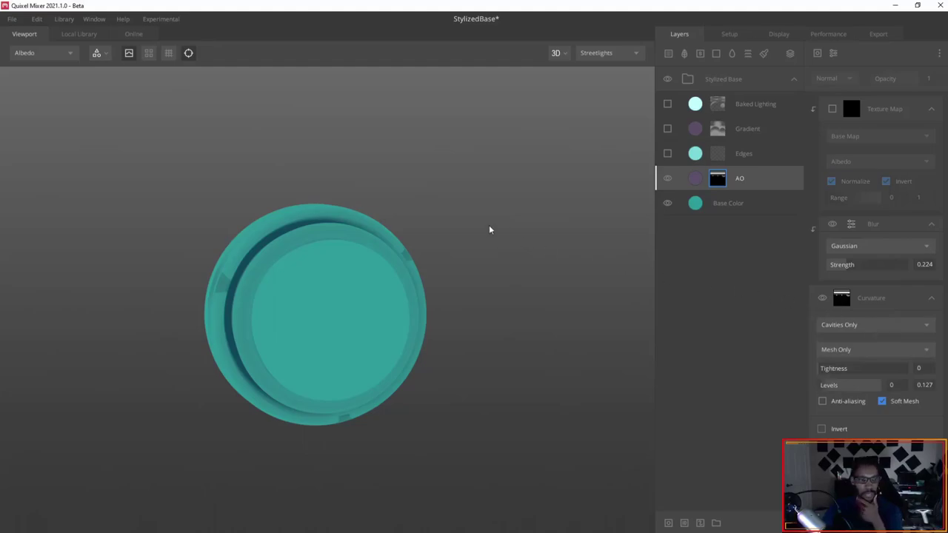
Show the AO layer mask in the viewport with the M key and orbit to inspect it
{"action": "key", "text": "m"}
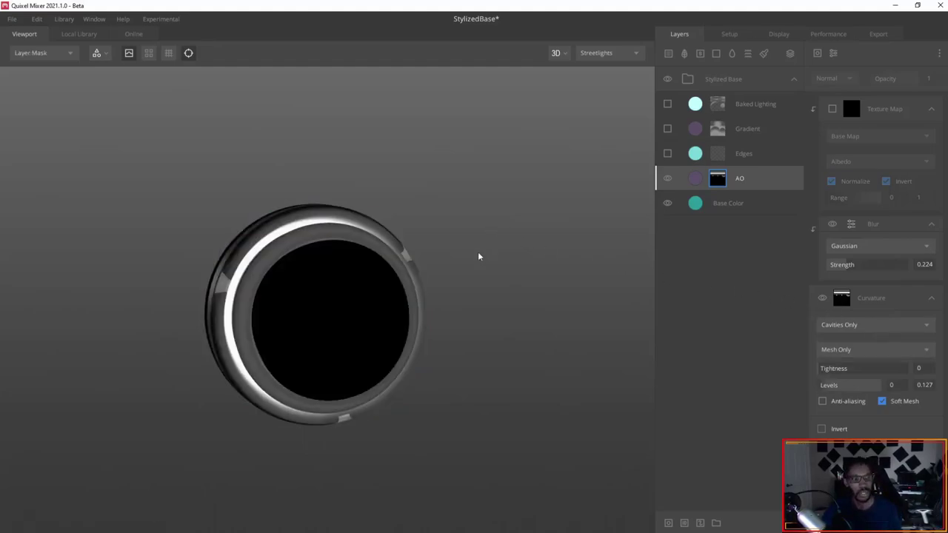
{"action": "left_click_drag", "start_coordinate": [464, 279], "coordinate": [264, 246]}
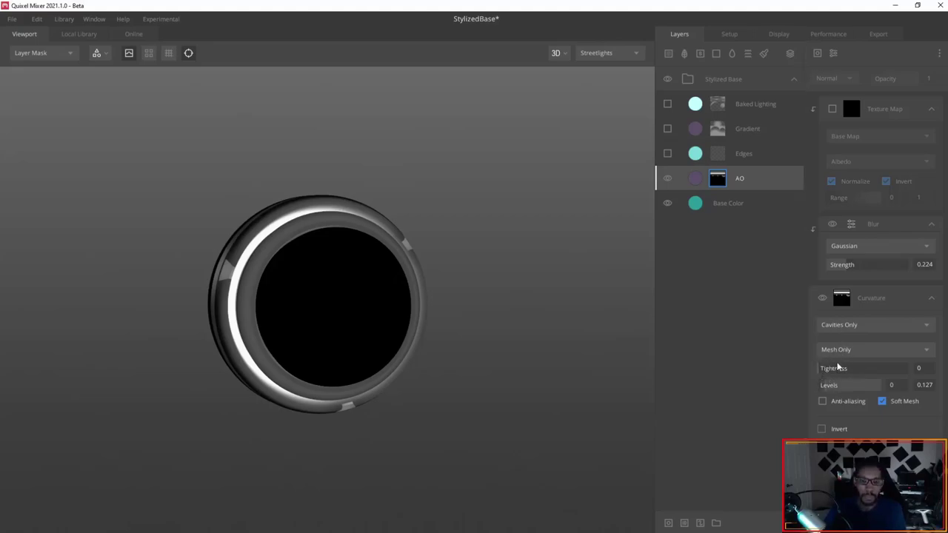
Base the Curvature mask on the Underlying Mix and adjust its upper Levels value
{"action": "left_click", "coordinate": [859, 352]}
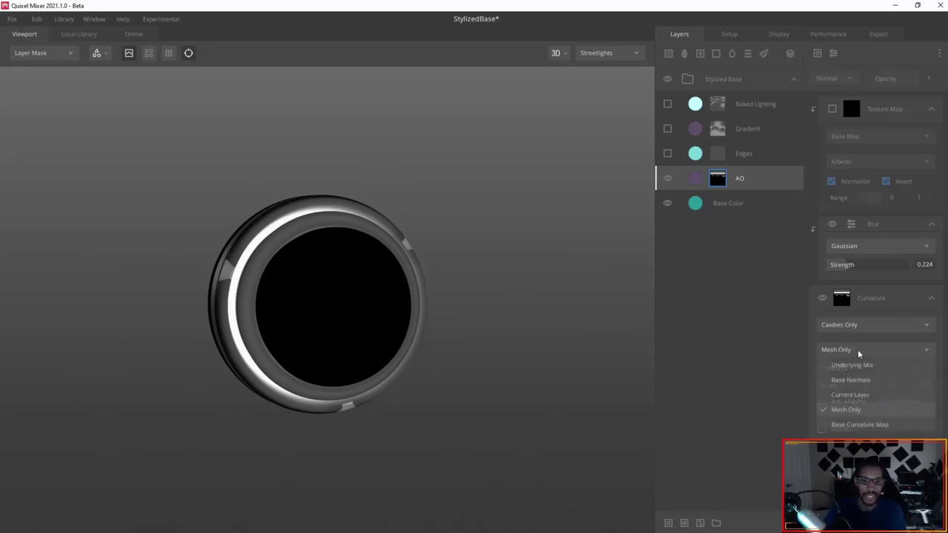
{"action": "left_click", "coordinate": [858, 366]}
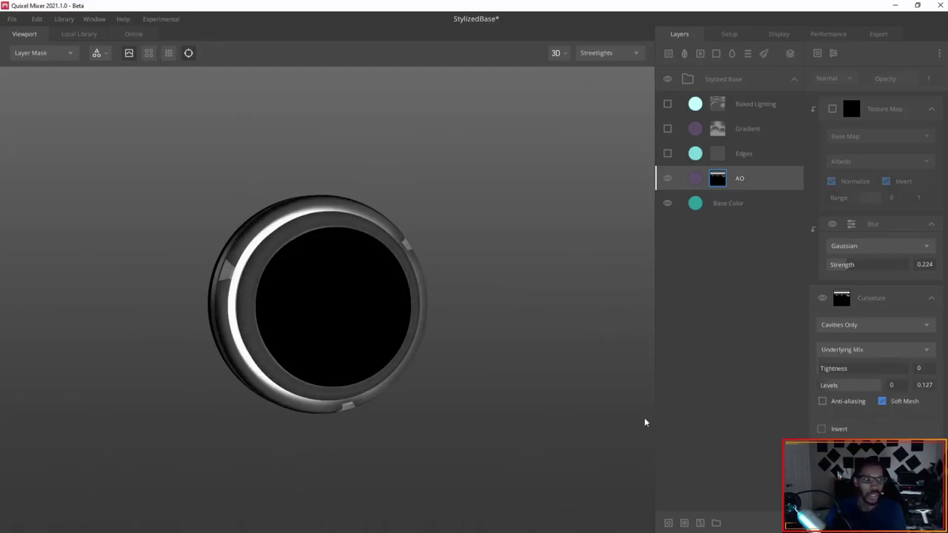
{"action": "left_click_drag", "start_coordinate": [272, 313], "coordinate": [268, 239]}
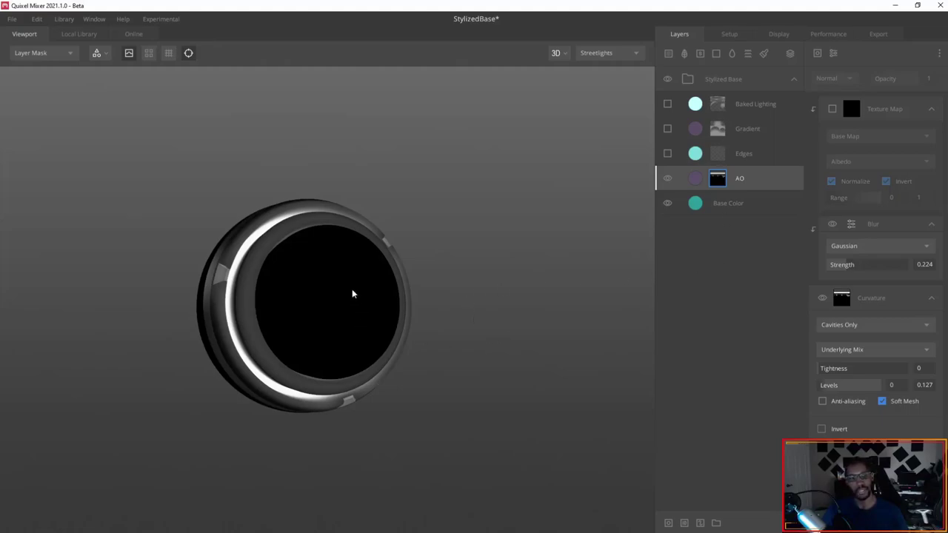
{"action": "left_click_drag", "start_coordinate": [354, 294], "coordinate": [349, 324]}
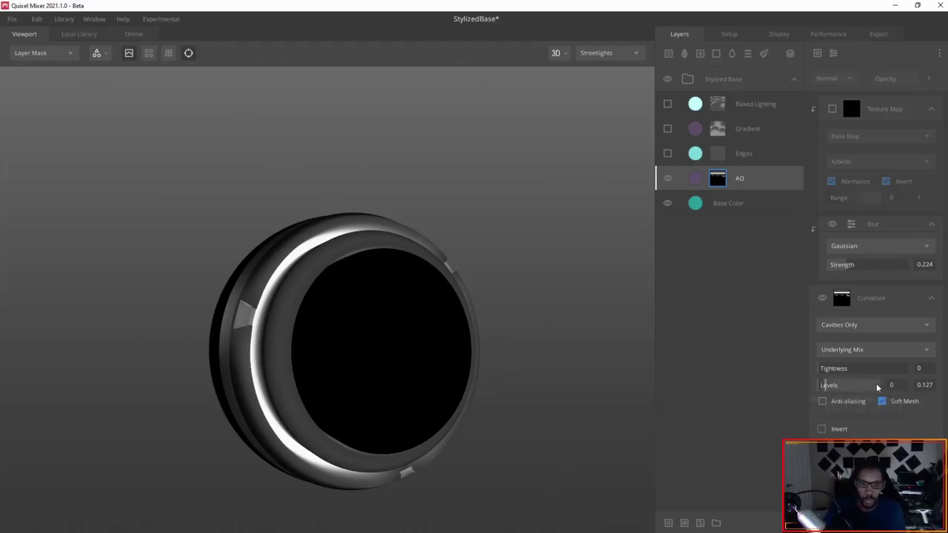
{"action": "mouse_move", "coordinate": [825, 386]}
{"action": "left_mouse_down"}
{"action": "mouse_move", "coordinate": [852, 388]}
{"action": "mouse_move", "coordinate": [829, 388]}
{"action": "left_mouse_up"}
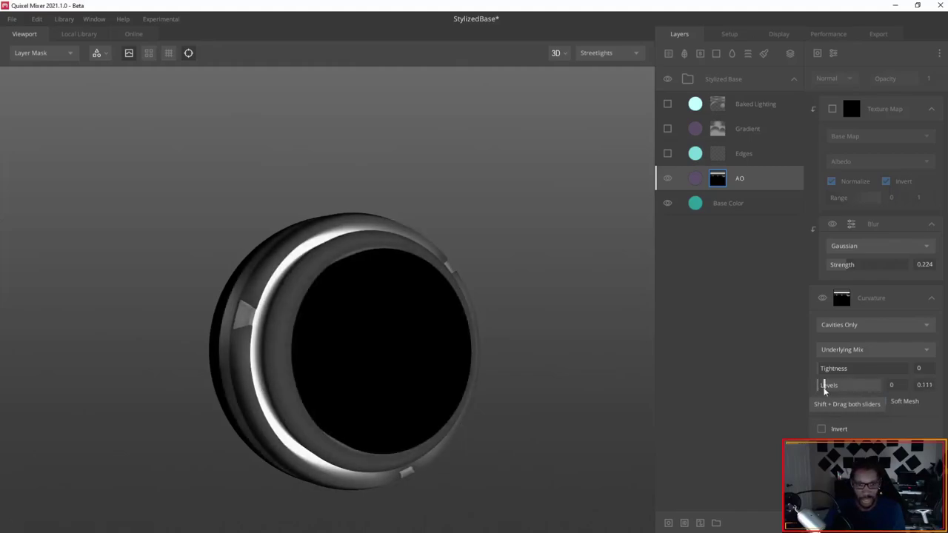
{"action": "mouse_move", "coordinate": [826, 387]}
{"action": "left_mouse_down"}
{"action": "mouse_move", "coordinate": [863, 408]}
{"action": "mouse_move", "coordinate": [816, 399]}
{"action": "left_mouse_up"}
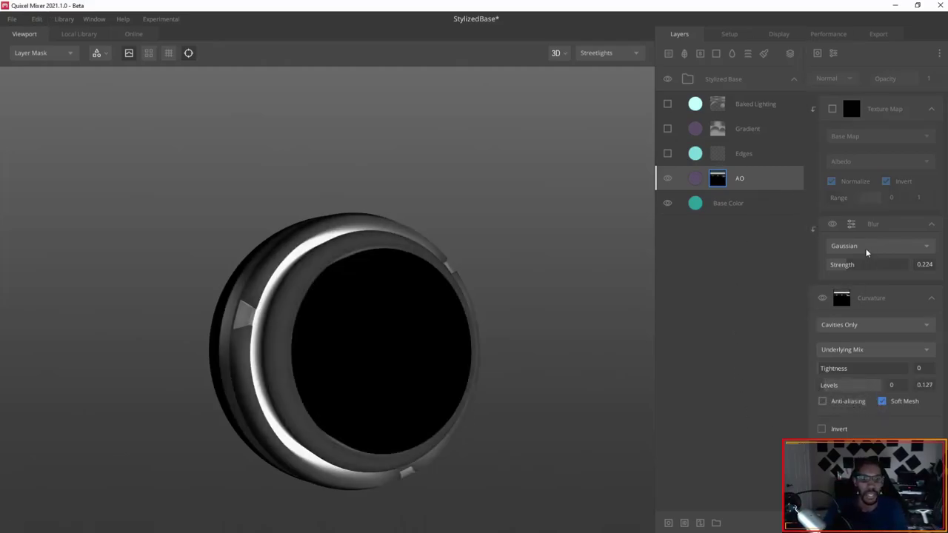
Turn off the mask's blur and inspect the model, keeping Underlying Mix as the curvature source
{"action": "left_click", "coordinate": [833, 224]}
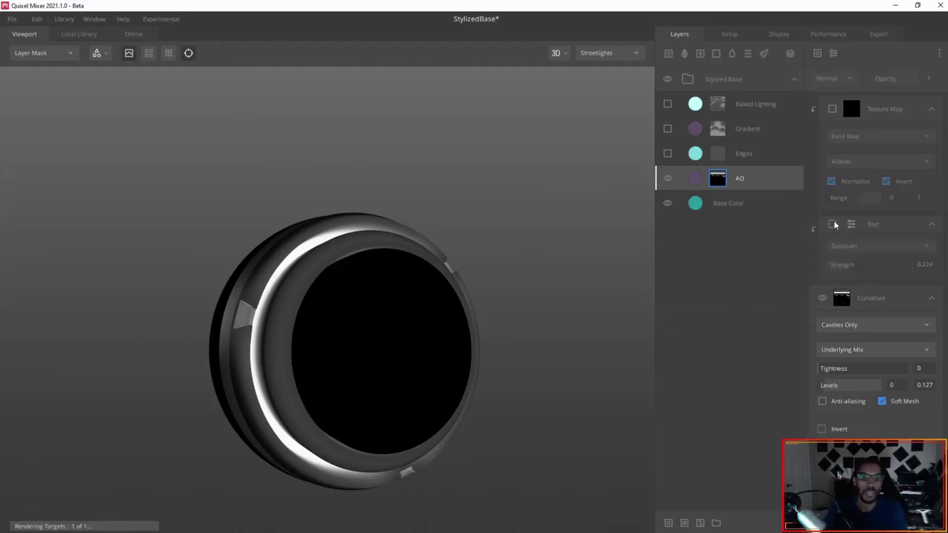
{"action": "mouse_move", "coordinate": [393, 324]}
{"action": "left_mouse_down"}
{"action": "mouse_move", "coordinate": [300, 323]}
{"action": "mouse_move", "coordinate": [435, 320]}
{"action": "mouse_move", "coordinate": [533, 292]}
{"action": "mouse_move", "coordinate": [359, 327]}
{"action": "mouse_move", "coordinate": [472, 274]}
{"action": "mouse_move", "coordinate": [324, 322]}
{"action": "mouse_move", "coordinate": [207, 313]}
{"action": "mouse_move", "coordinate": [239, 279]}
{"action": "mouse_move", "coordinate": [403, 270]}
{"action": "mouse_move", "coordinate": [297, 360]}
{"action": "mouse_move", "coordinate": [368, 299]}
{"action": "mouse_move", "coordinate": [328, 283]}
{"action": "mouse_move", "coordinate": [326, 312]}
{"action": "mouse_move", "coordinate": [384, 279]}
{"action": "left_mouse_up"}
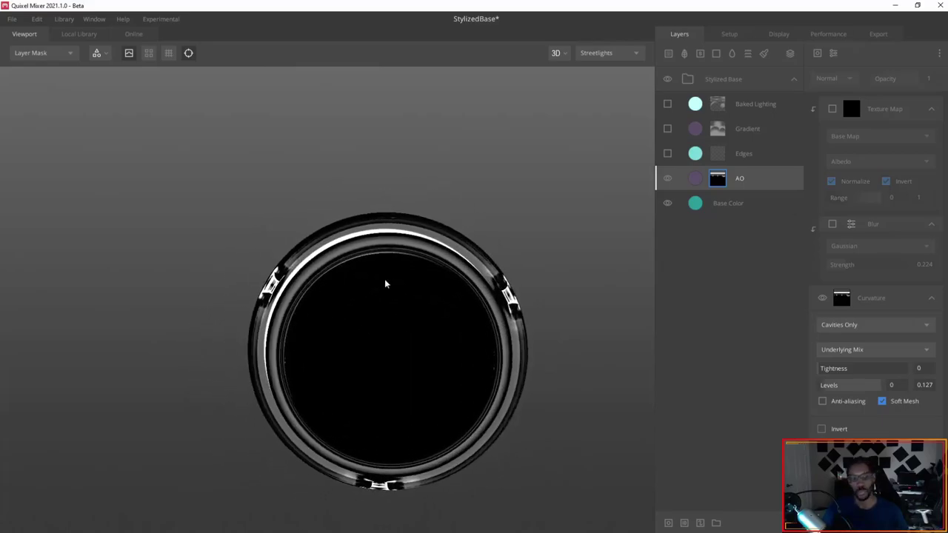
{"action": "left_click_drag", "start_coordinate": [330, 362], "coordinate": [403, 364]}
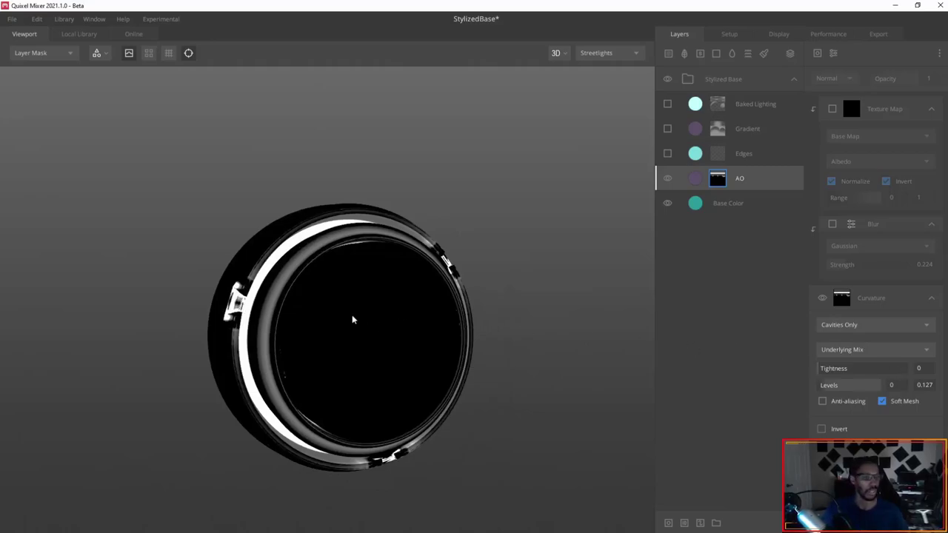
{"action": "left_click_drag", "start_coordinate": [352, 319], "coordinate": [371, 344]}
{"action": "left_click", "coordinate": [842, 349]}
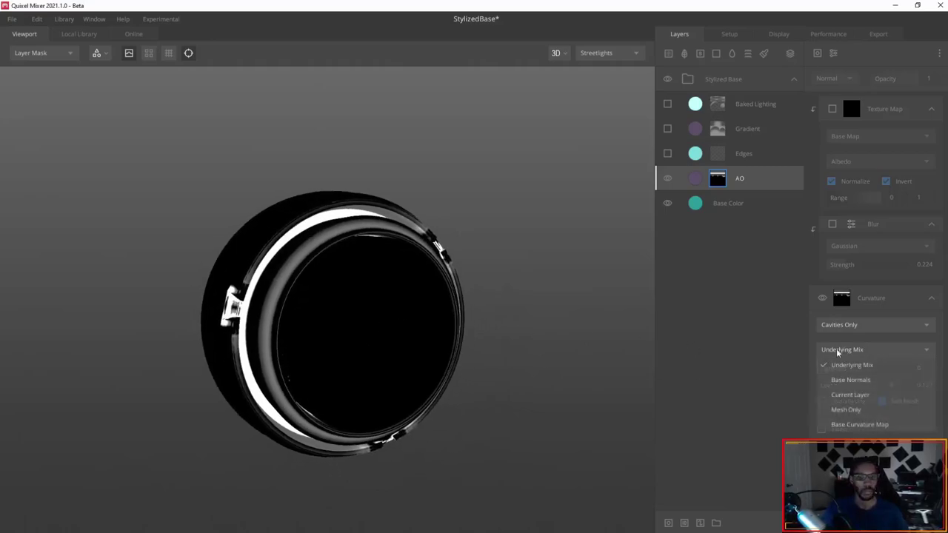
{"action": "left_click", "coordinate": [836, 348]}
{"action": "left_click_drag", "start_coordinate": [430, 300], "coordinate": [360, 264]}
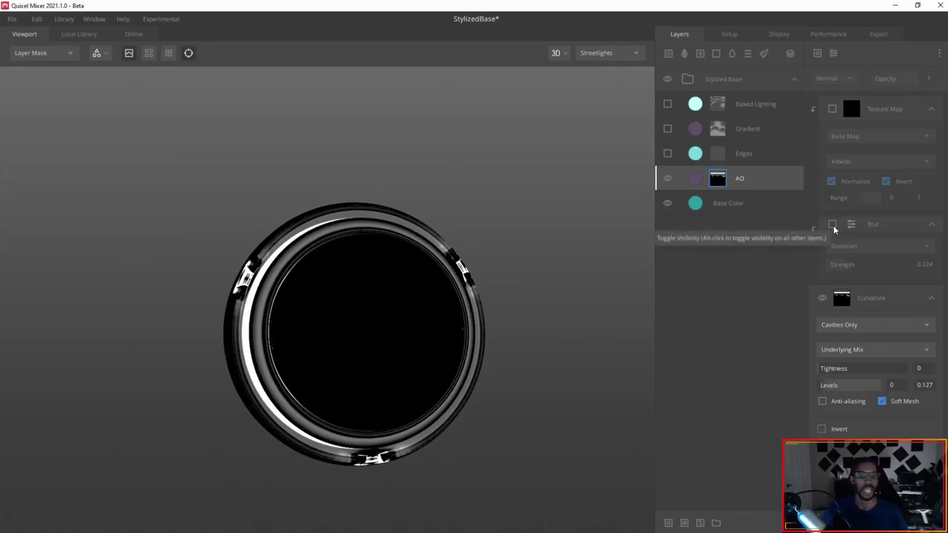
Re-enable the Gaussian blur at Strength 0.18 and switch the viewport back to Albedo
{"action": "left_click", "coordinate": [832, 224]}
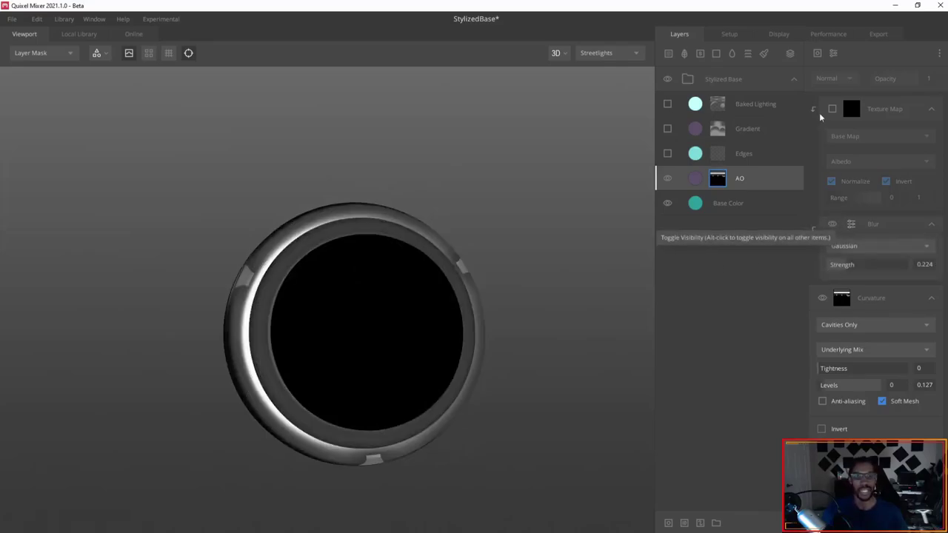
{"action": "left_click", "coordinate": [833, 53]}
{"action": "left_click", "coordinate": [833, 52]}
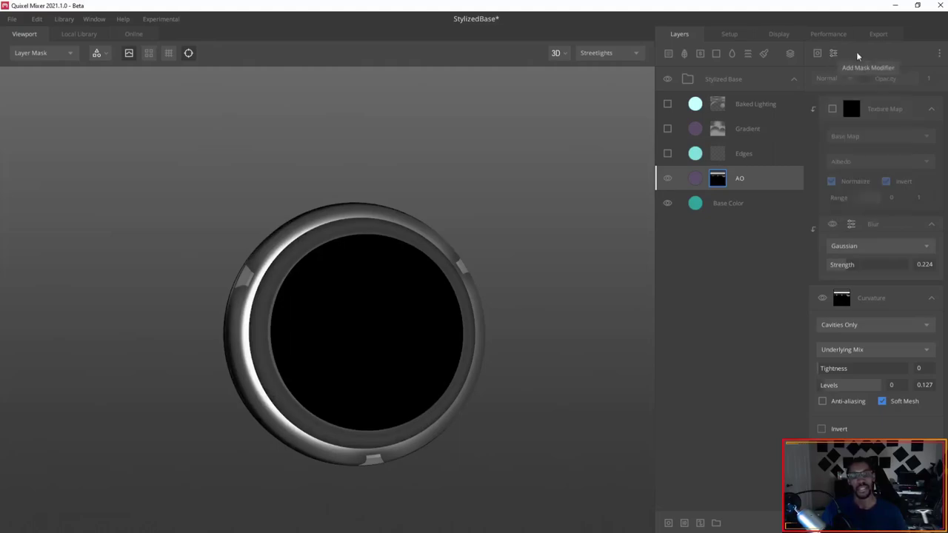
{"action": "left_click", "coordinate": [834, 52]}
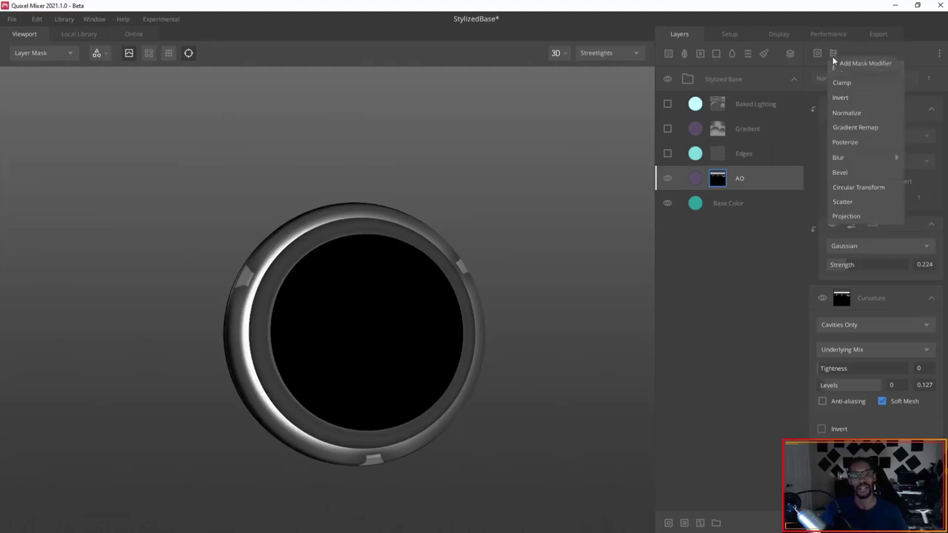
{"action": "mouse_move", "coordinate": [859, 156]}
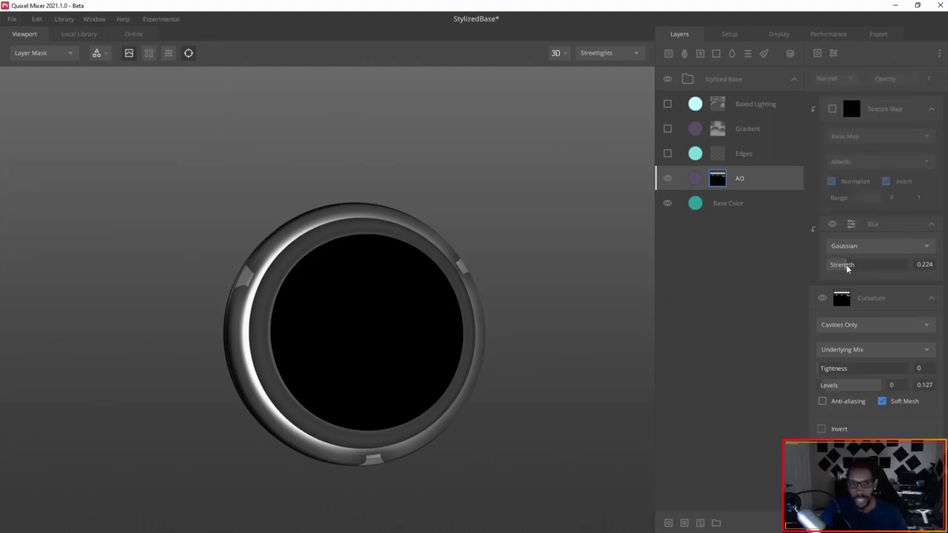
{"action": "left_click_drag", "start_coordinate": [847, 267], "coordinate": [844, 266]}
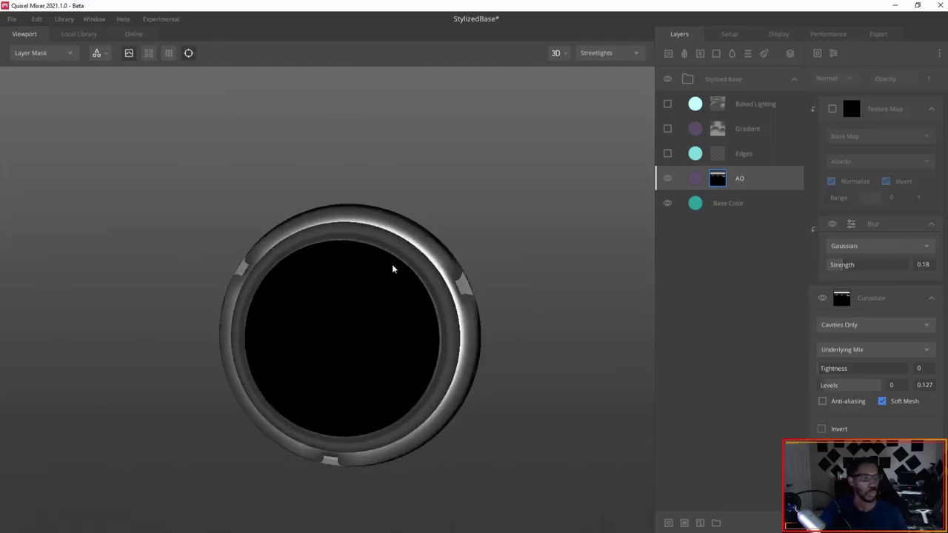
{"action": "left_click_drag", "start_coordinate": [393, 269], "coordinate": [360, 265]}
{"action": "key", "text": "1"}
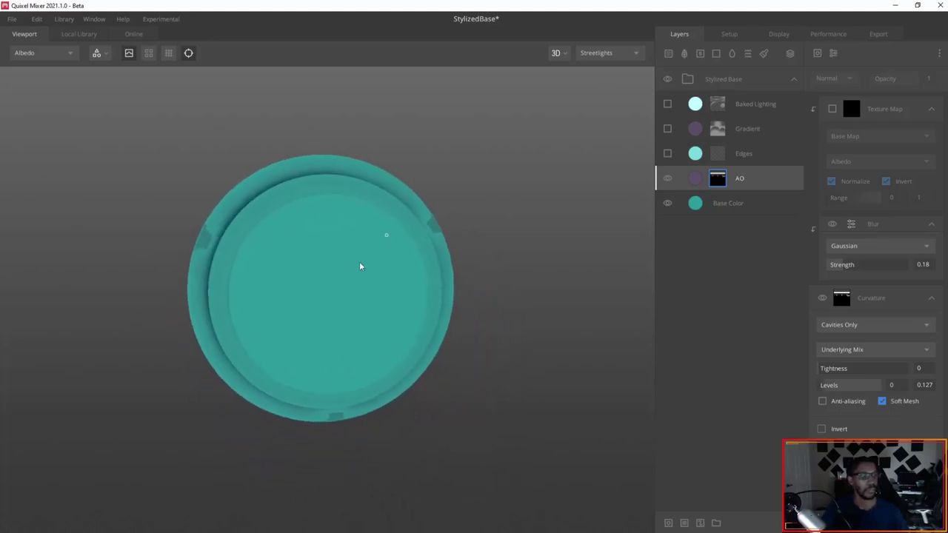
Compare the mask with blur and curvature toggled off, then re-enable both
{"action": "left_click", "coordinate": [832, 223]}
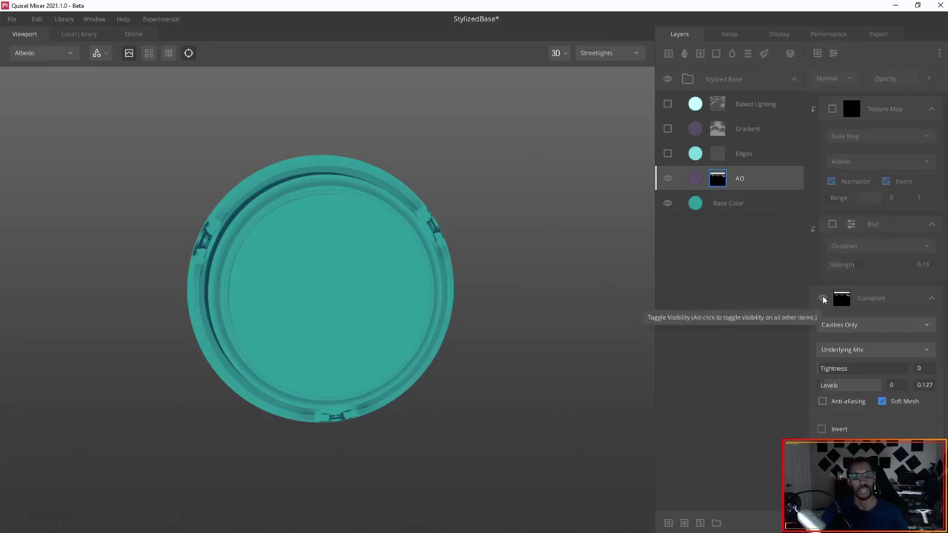
{"action": "left_click", "coordinate": [823, 298]}
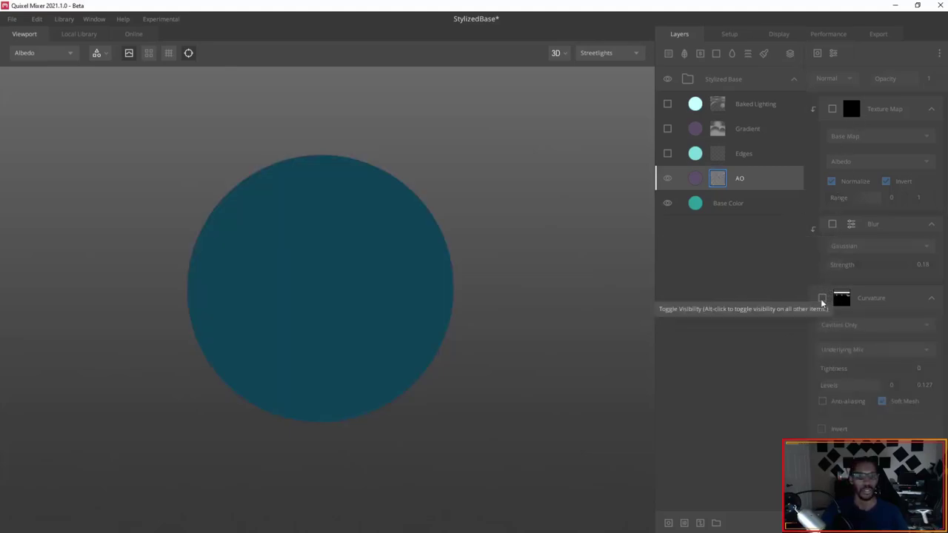
{"action": "left_click", "coordinate": [823, 297]}
{"action": "left_click", "coordinate": [833, 224]}
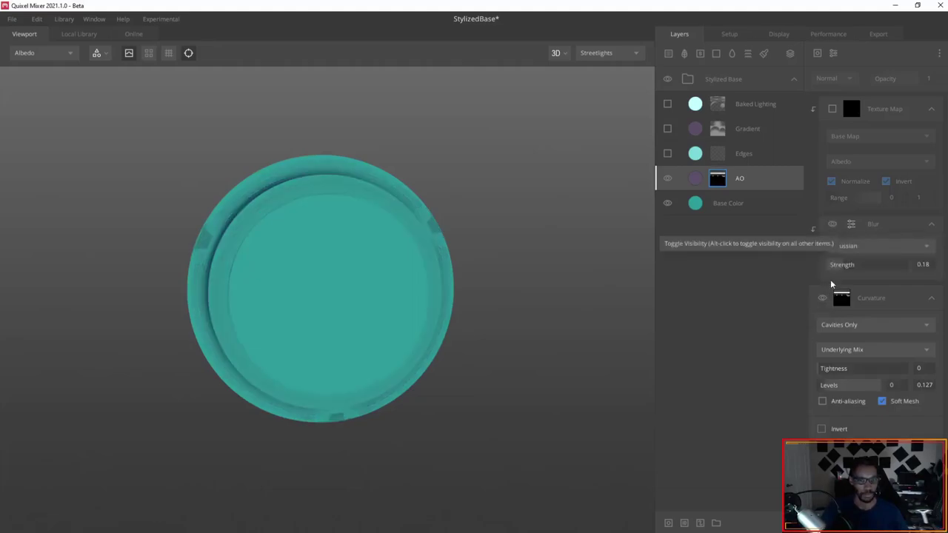
Set the Texture Map's base map to the custom Sphere_ambient_occlusion map
{"action": "left_click", "coordinate": [816, 54]}
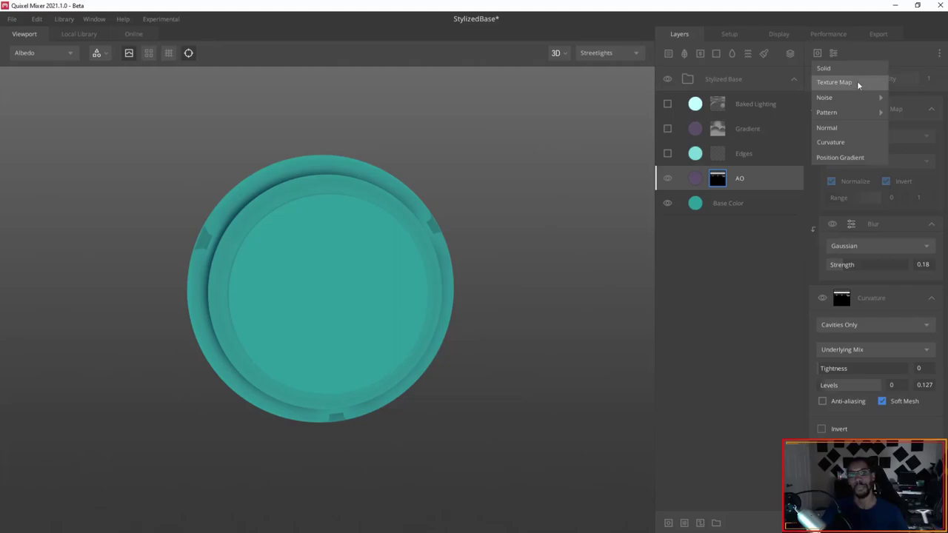
{"action": "left_click", "coordinate": [899, 46]}
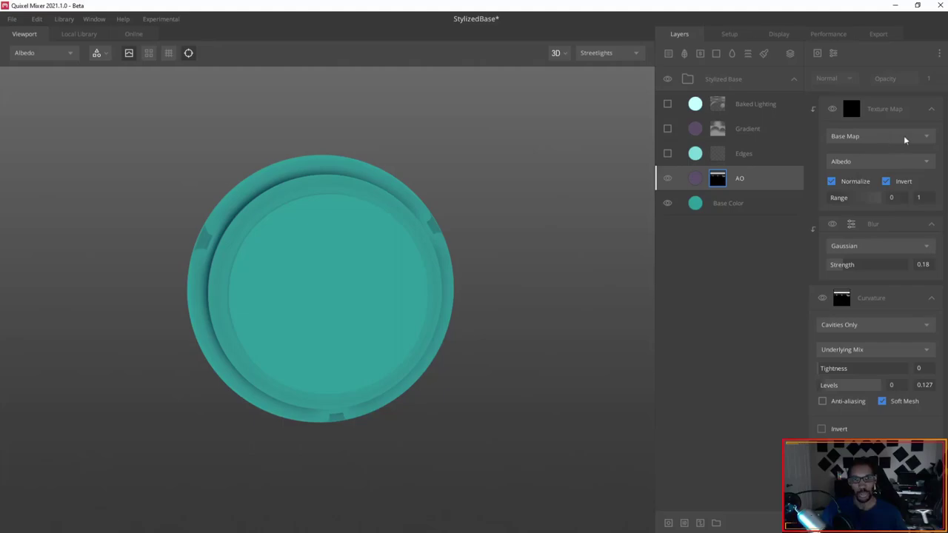
{"action": "left_click", "coordinate": [887, 136]}
{"action": "left_click", "coordinate": [875, 174]}
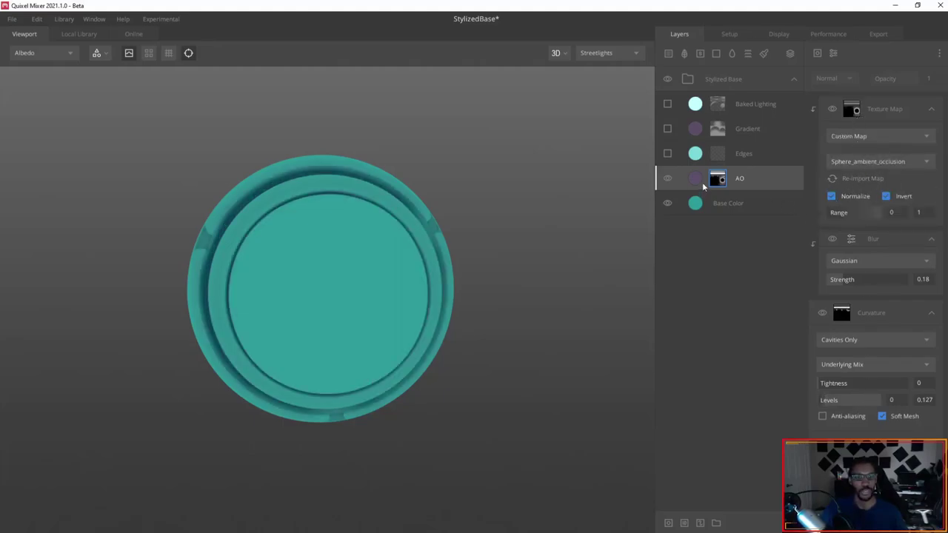
Turn the curvature effect off and back on to compare the sphere's shading
{"action": "left_click", "coordinate": [822, 313]}
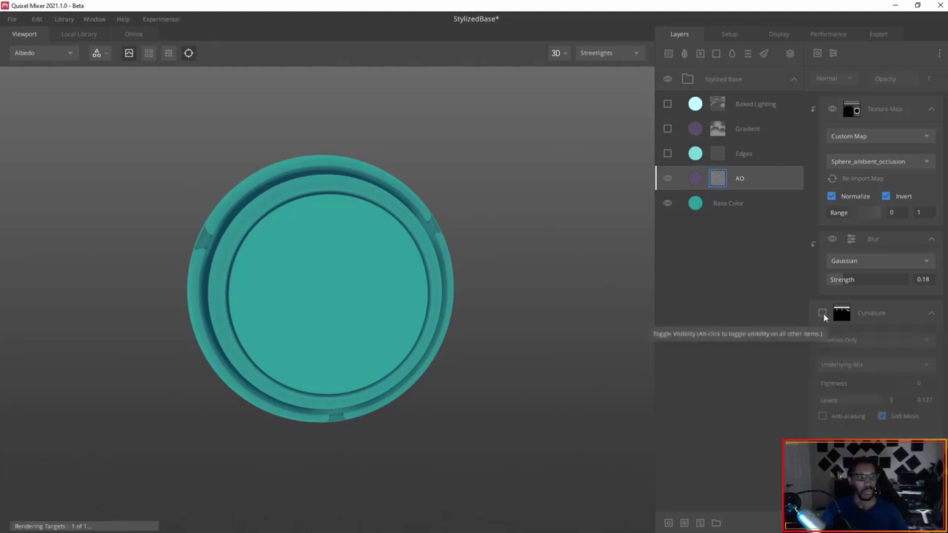
{"action": "left_click", "coordinate": [822, 315]}
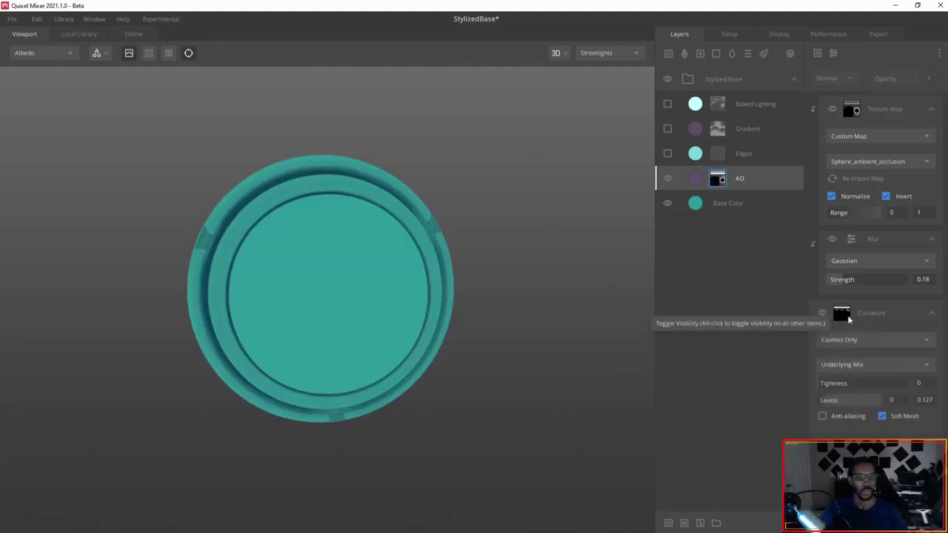
{"action": "left_click_drag", "start_coordinate": [485, 281], "coordinate": [485, 279]}
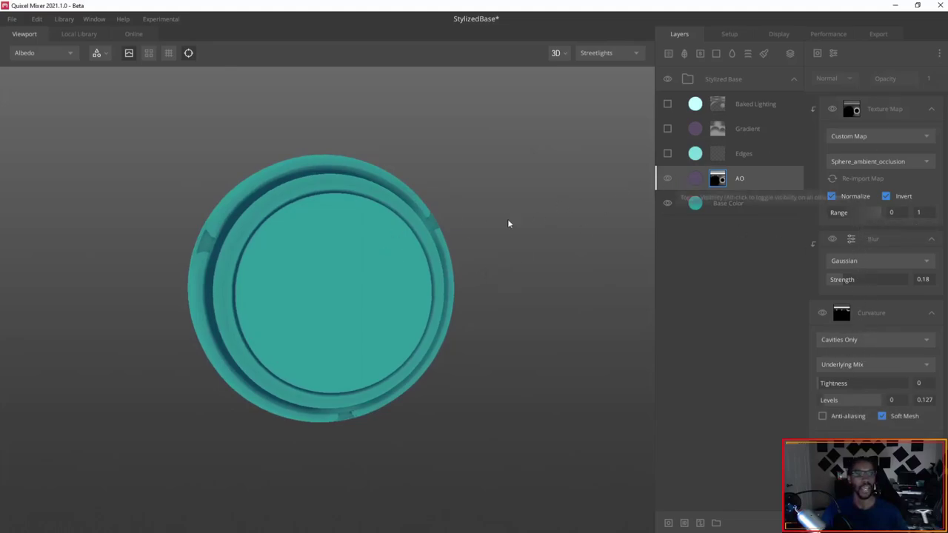
{"action": "mouse_move", "coordinate": [508, 222]}
{"action": "left_mouse_down"}
{"action": "mouse_move", "coordinate": [388, 212]}
{"action": "mouse_move", "coordinate": [449, 212]}
{"action": "mouse_move", "coordinate": [497, 197]}
{"action": "left_mouse_up"}
Preview the AO layer mask in the viewport, toggling the AO map's Invert off and back on
{"action": "key", "text": "m"}
{"action": "left_click_drag", "start_coordinate": [461, 223], "coordinate": [375, 237]}
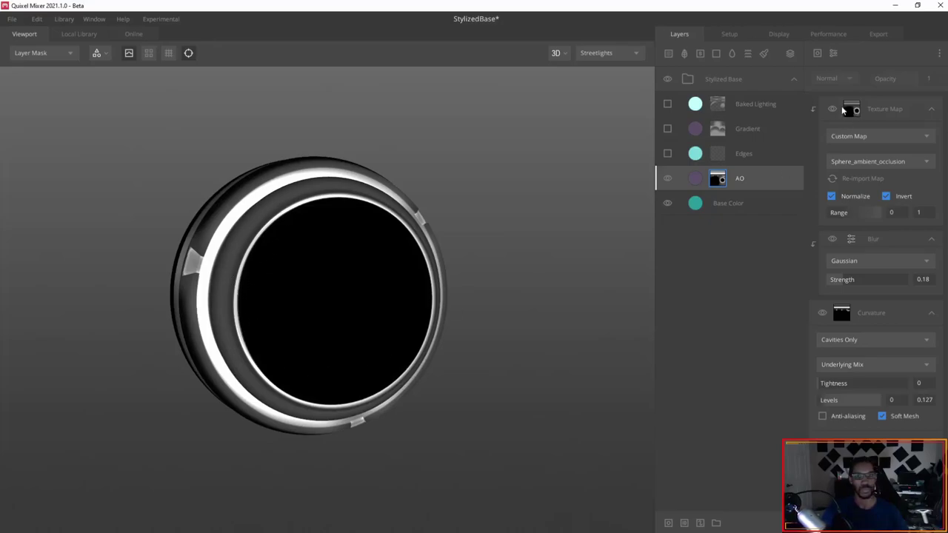
{"action": "left_click", "coordinate": [887, 196]}
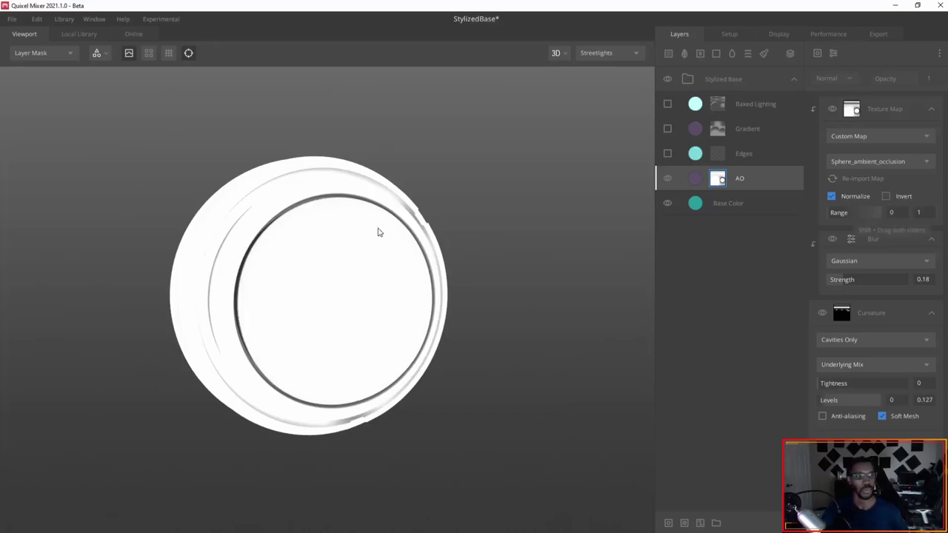
{"action": "mouse_move", "coordinate": [376, 232]}
{"action": "left_mouse_down"}
{"action": "mouse_move", "coordinate": [322, 222]}
{"action": "mouse_move", "coordinate": [374, 221]}
{"action": "left_mouse_up"}
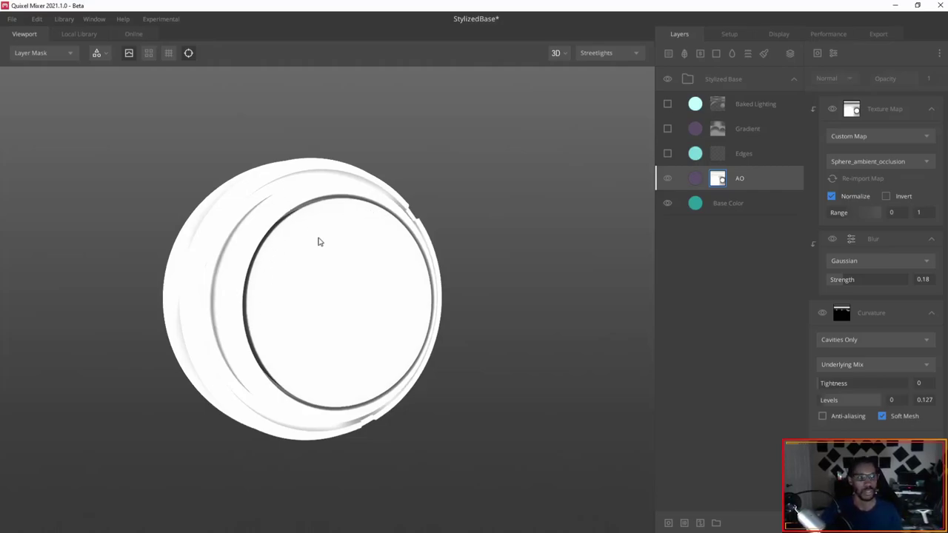
{"action": "left_click_drag", "start_coordinate": [318, 239], "coordinate": [251, 206]}
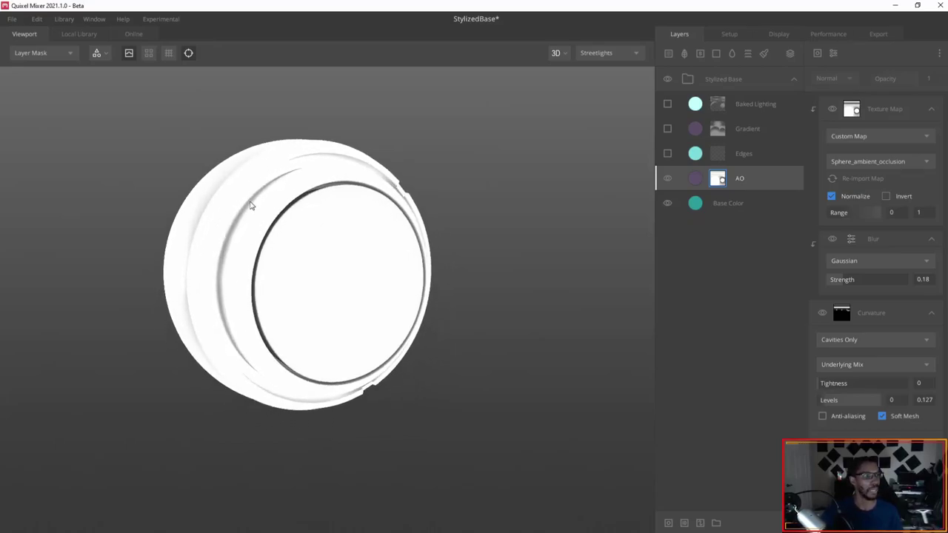
{"action": "left_click", "coordinate": [886, 197]}
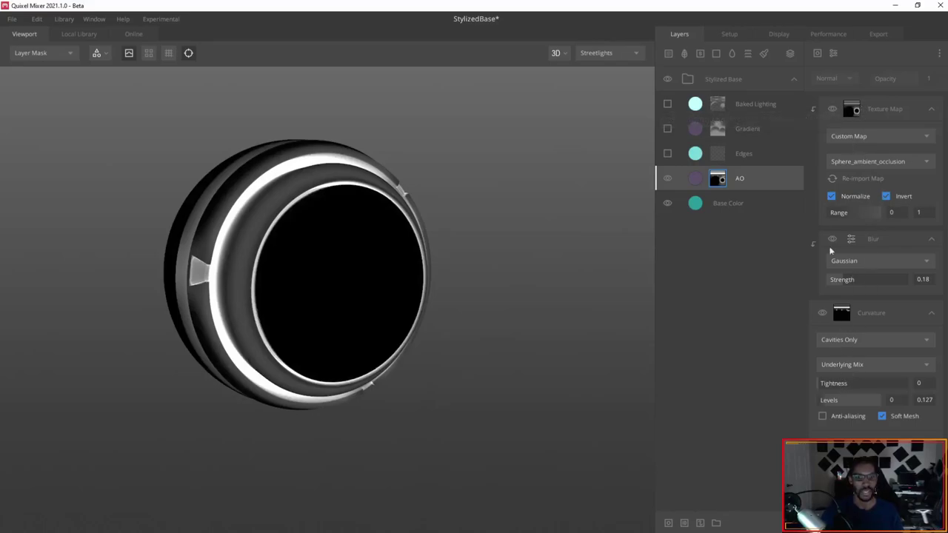
{"action": "left_click_drag", "start_coordinate": [268, 206], "coordinate": [245, 200]}
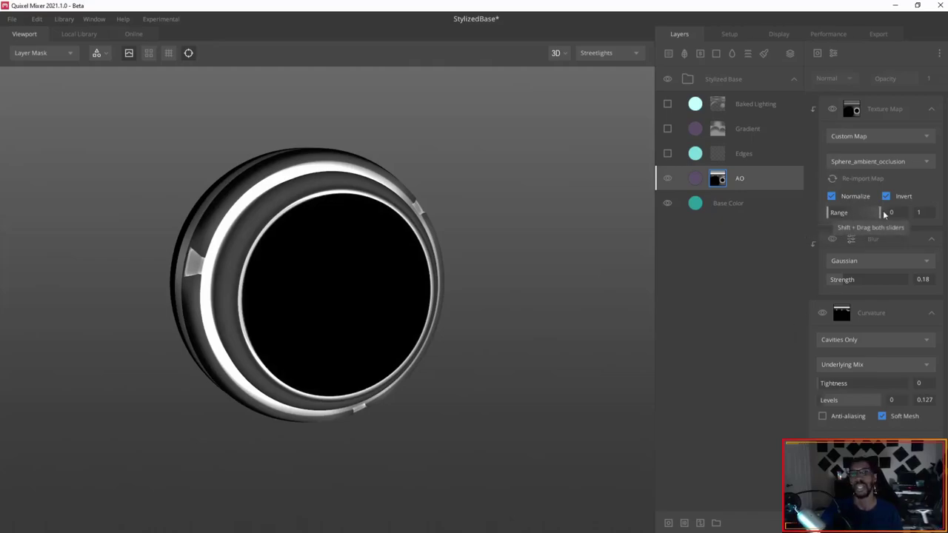
{"action": "left_click", "coordinate": [925, 122]}
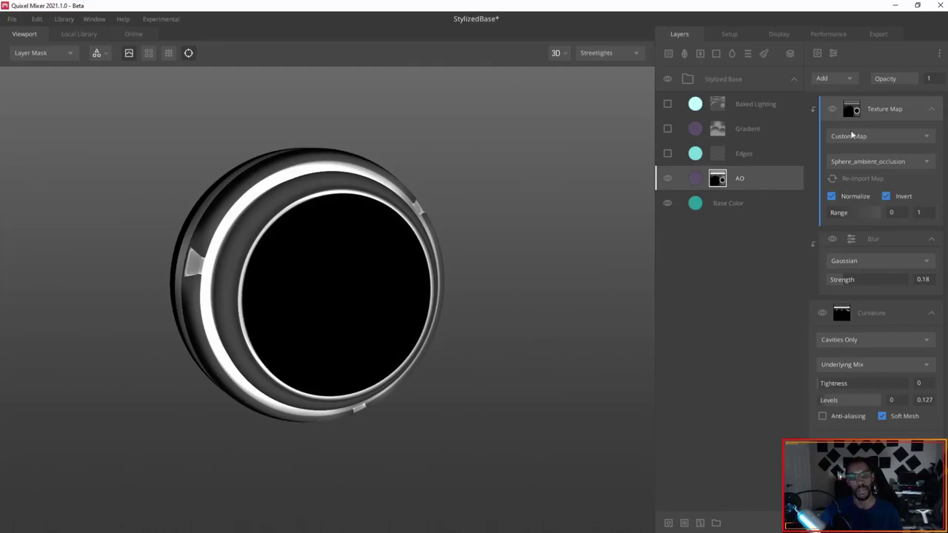
In the mask view, try Overlay and then Add blending for the AO texture map
{"action": "left_click", "coordinate": [851, 78]}
{"action": "left_click", "coordinate": [839, 230]}
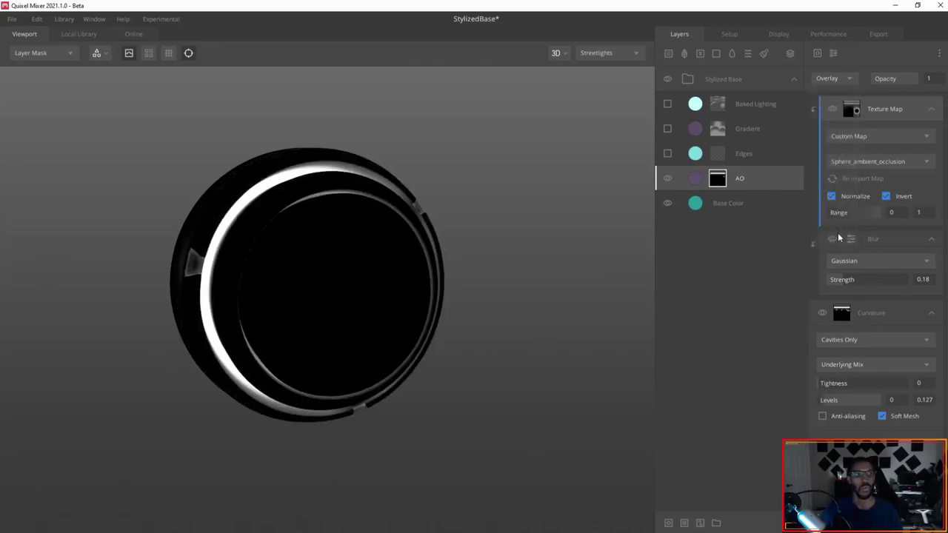
{"action": "left_click_drag", "start_coordinate": [557, 260], "coordinate": [495, 243]}
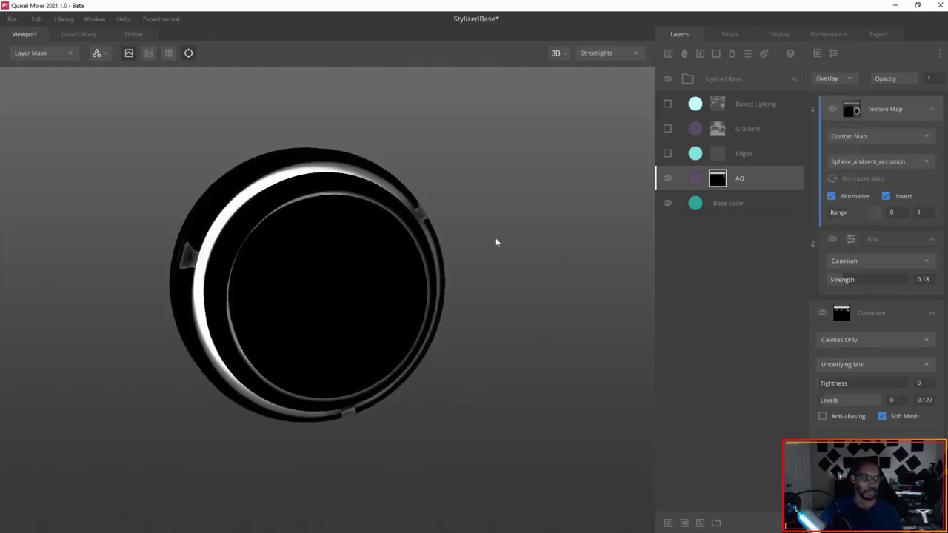
{"action": "left_click_drag", "start_coordinate": [253, 186], "coordinate": [400, 201]}
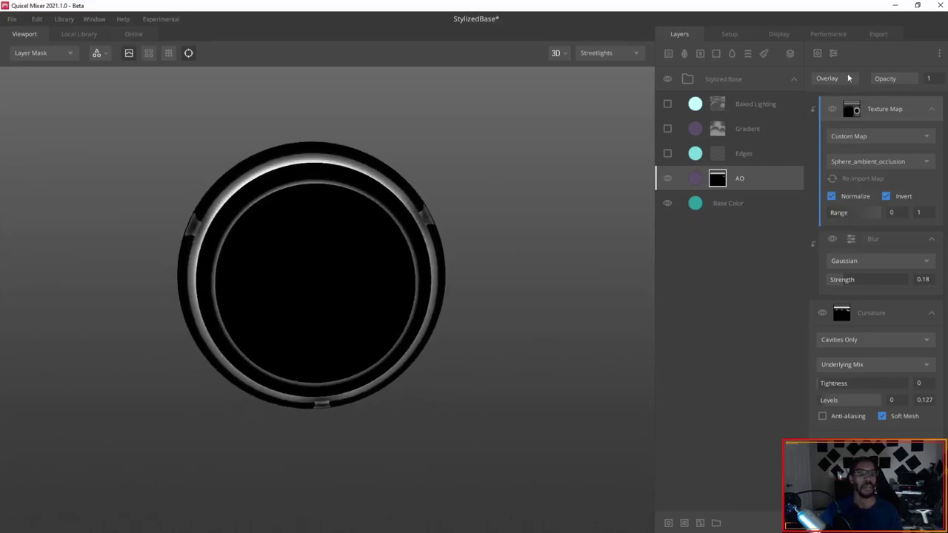
{"action": "left_click", "coordinate": [844, 79]}
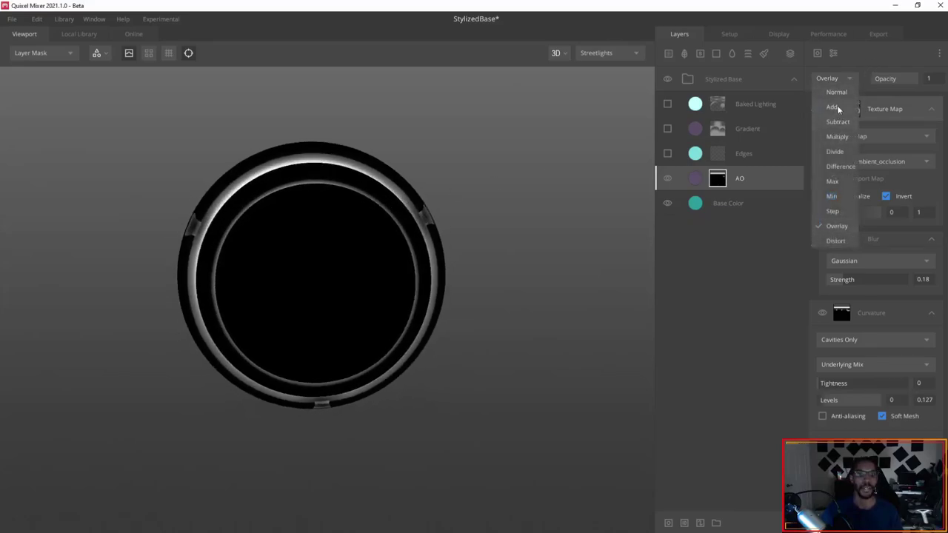
{"action": "left_click", "coordinate": [837, 116]}
{"action": "left_click_drag", "start_coordinate": [481, 185], "coordinate": [516, 198]}
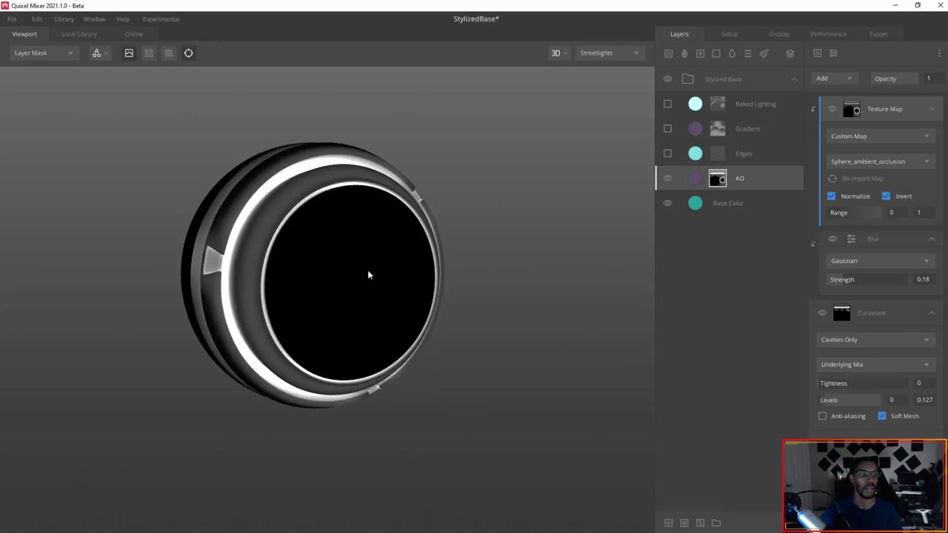
{"action": "left_click_drag", "start_coordinate": [365, 245], "coordinate": [333, 244]}
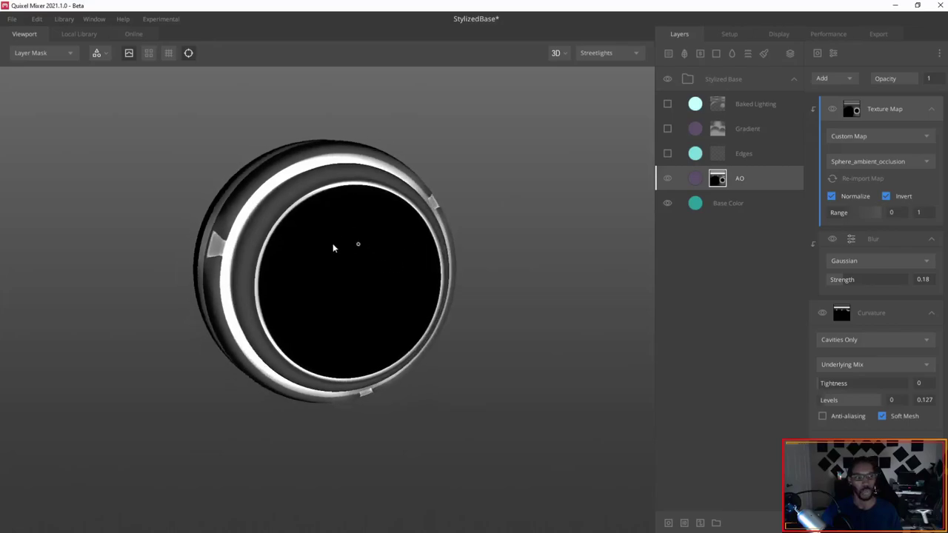
Return to the Albedo view and compare Overlay with Add again, keeping Add
{"action": "left_click", "coordinate": [850, 79]}
{"action": "left_click", "coordinate": [840, 225]}
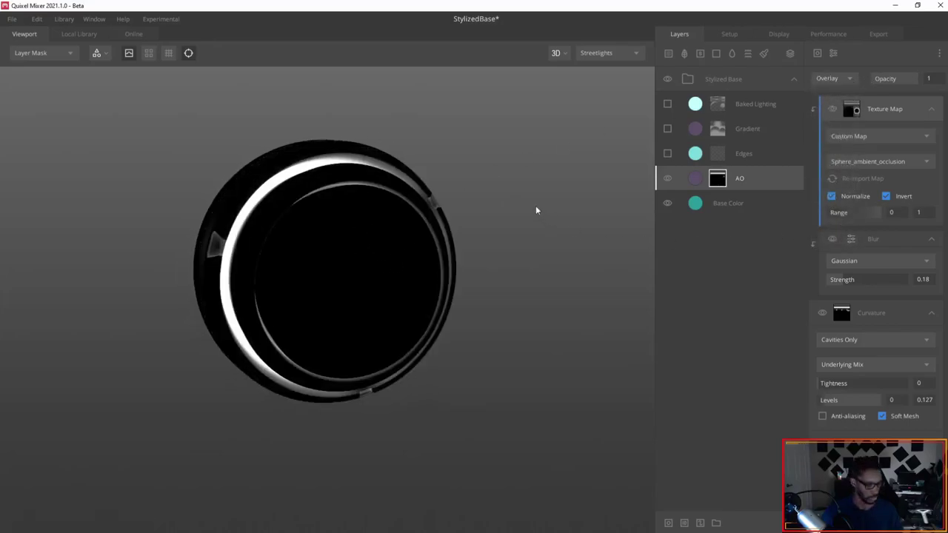
{"action": "key", "text": "1"}
{"action": "left_click_drag", "start_coordinate": [465, 200], "coordinate": [542, 198]}
{"action": "left_click", "coordinate": [838, 78]}
{"action": "left_click", "coordinate": [841, 110]}
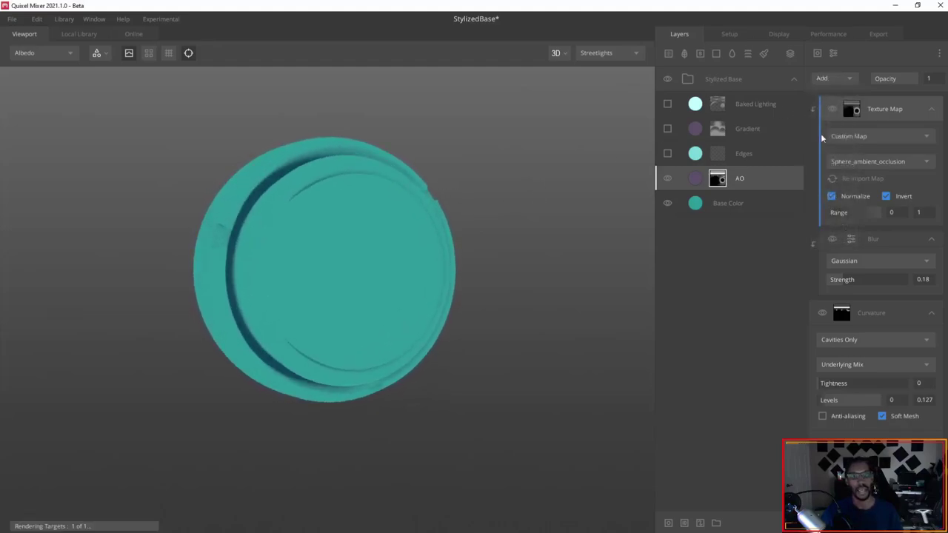
{"action": "left_click_drag", "start_coordinate": [419, 217], "coordinate": [474, 208]}
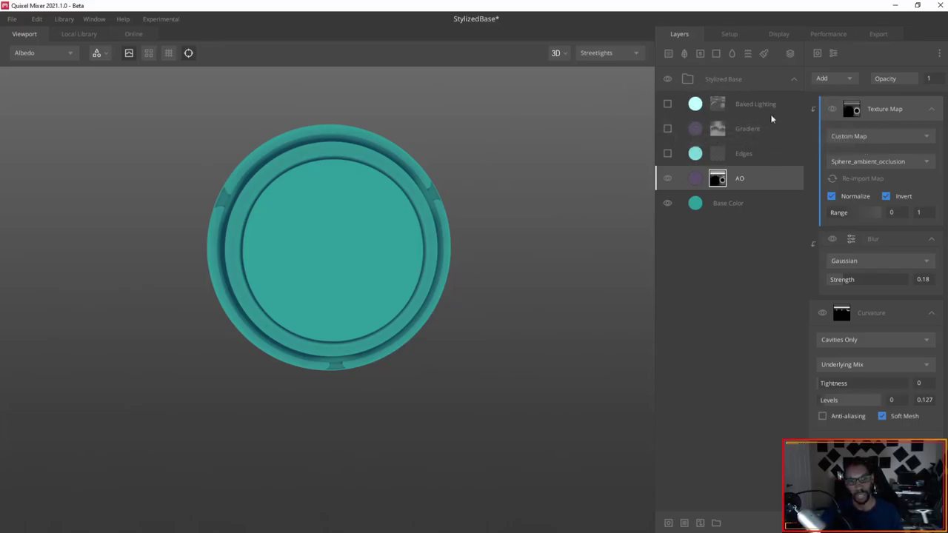
{"action": "left_click", "coordinate": [879, 137]}
Set the texture source to Base Map, hide the AO Texture Map, and enable the Edges layer
{"action": "left_click", "coordinate": [878, 190]}
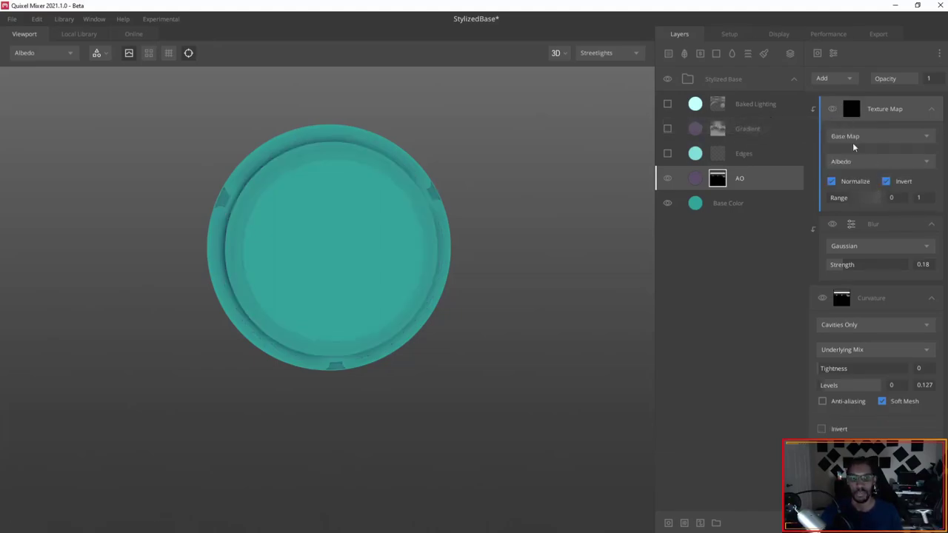
{"action": "left_click", "coordinate": [831, 110]}
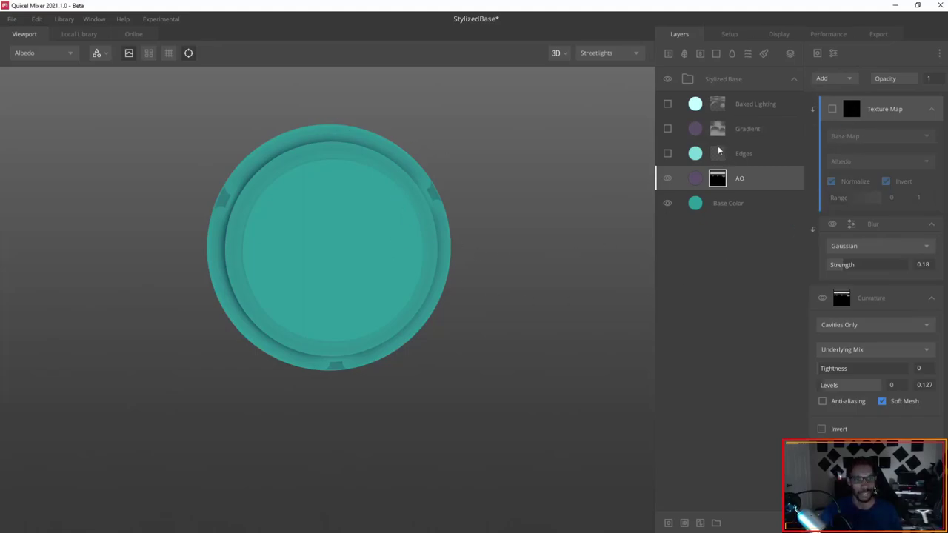
{"action": "left_click", "coordinate": [669, 154]}
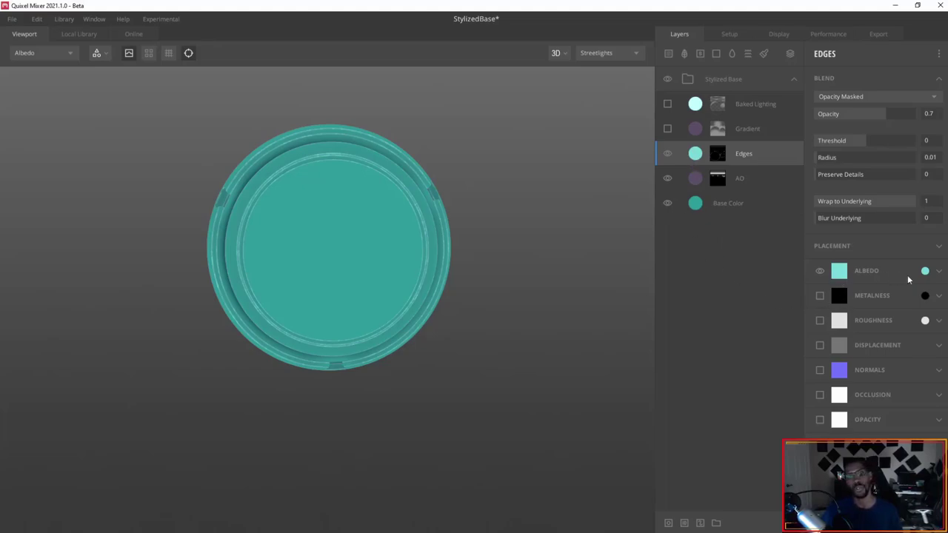
Review the Edges layer's Albedo placement and confirm its pale teal edge colour
{"action": "left_click", "coordinate": [940, 272]}
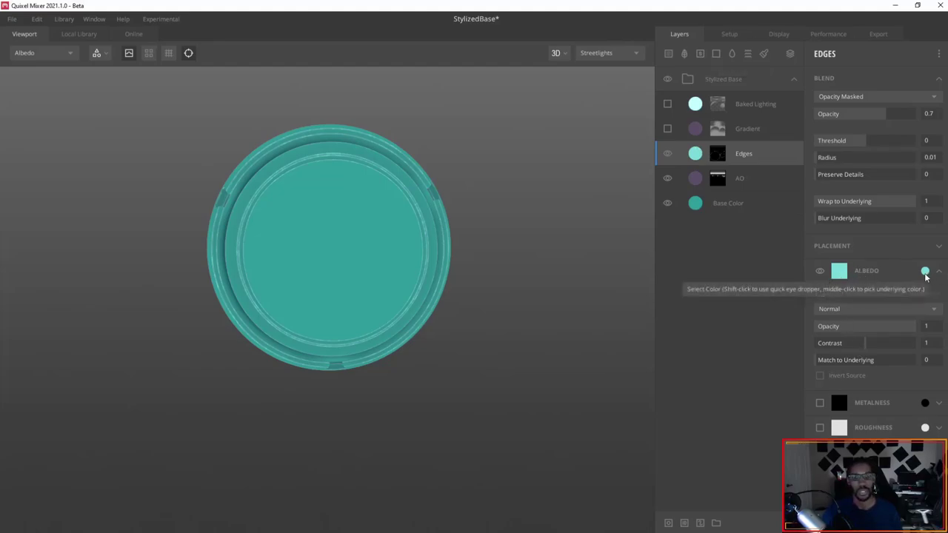
{"action": "left_click", "coordinate": [839, 274]}
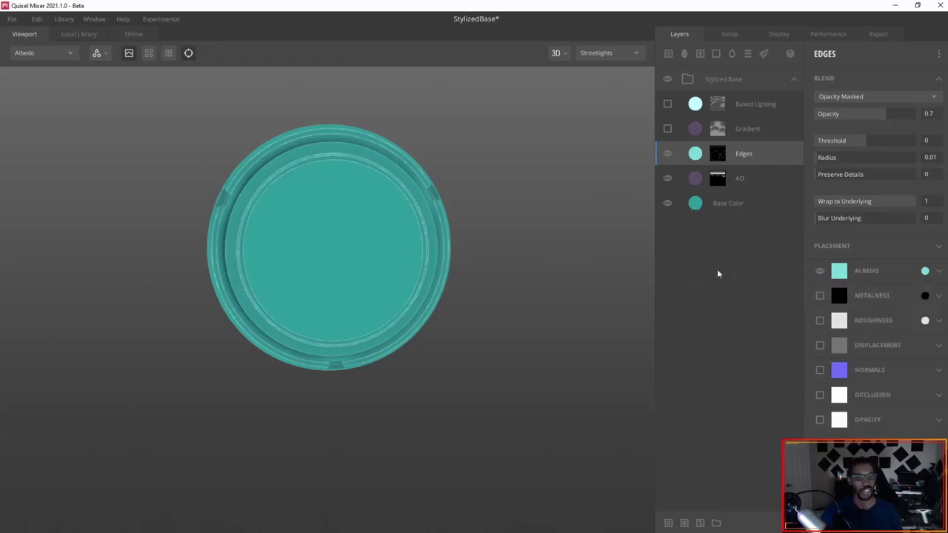
{"action": "left_click", "coordinate": [925, 272]}
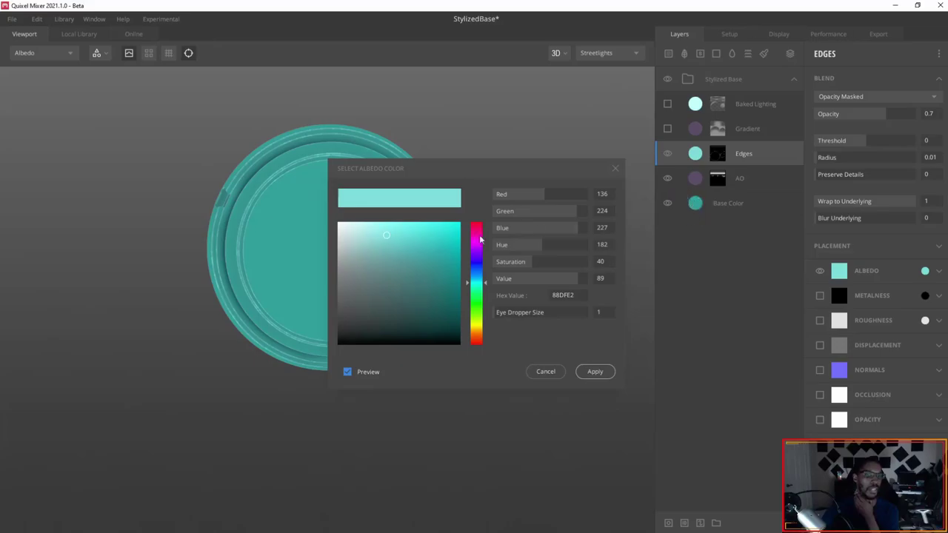
{"action": "left_click", "coordinate": [597, 373]}
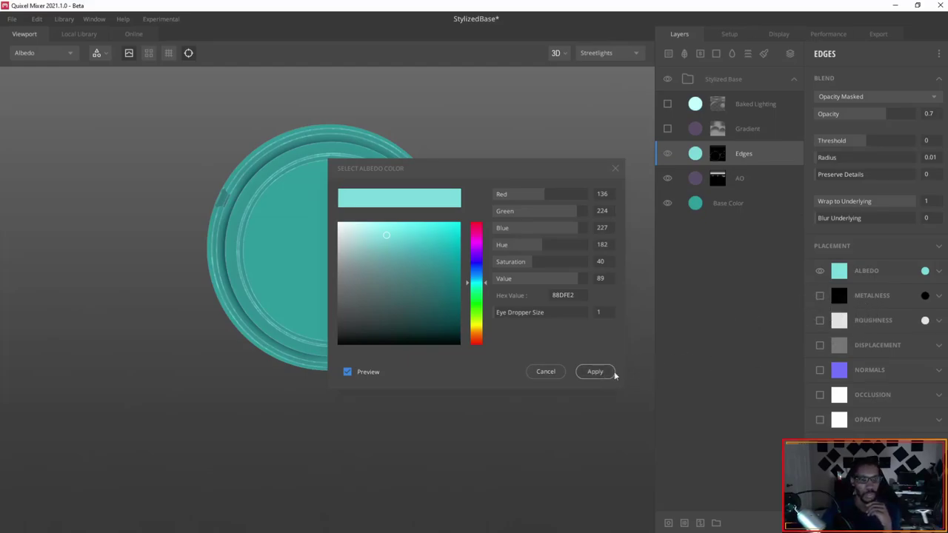
{"action": "left_click", "coordinate": [609, 373]}
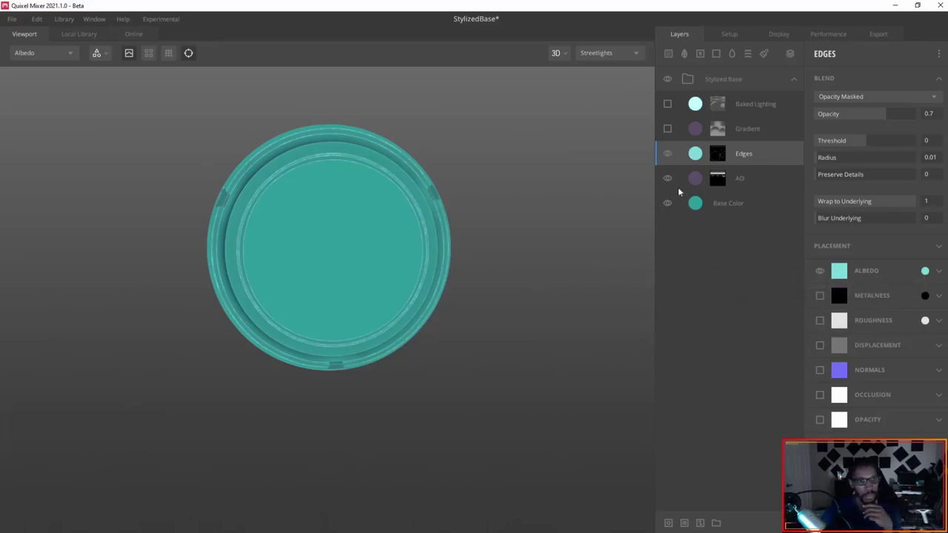
Check the Edges layer's options menu without changes, then show its mask components
{"action": "right_click", "coordinate": [755, 158]}
{"action": "left_click", "coordinate": [728, 166]}
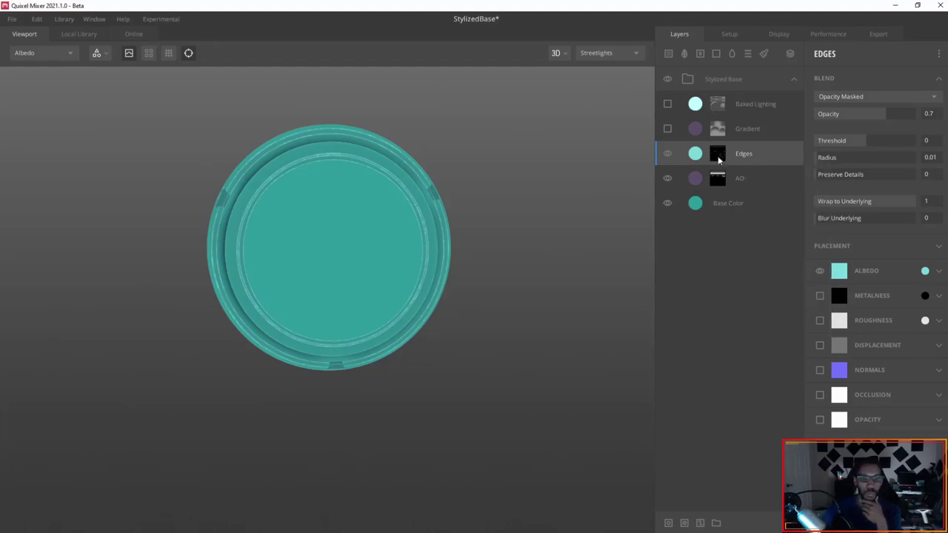
{"action": "right_click", "coordinate": [771, 158]}
{"action": "left_click", "coordinate": [717, 416]}
{"action": "left_click", "coordinate": [717, 157]}
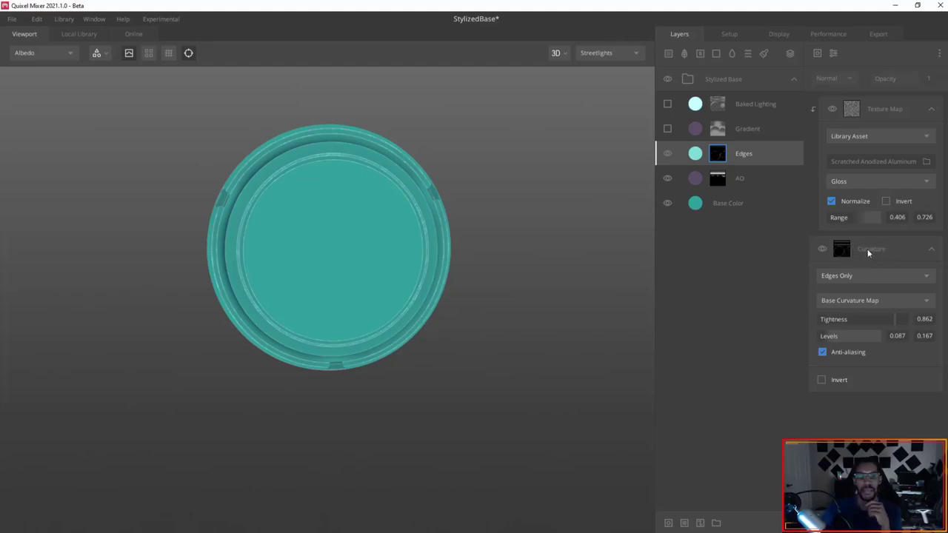
{"action": "left_click", "coordinate": [843, 250]}
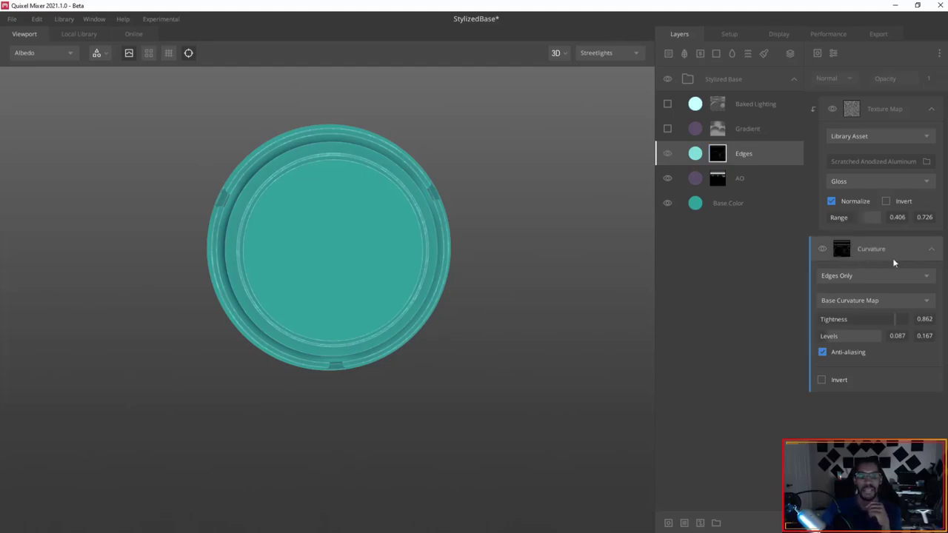
{"action": "left_click", "coordinate": [818, 52]}
{"action": "mouse_move", "coordinate": [845, 113]}
{"action": "left_click", "coordinate": [758, 250]}
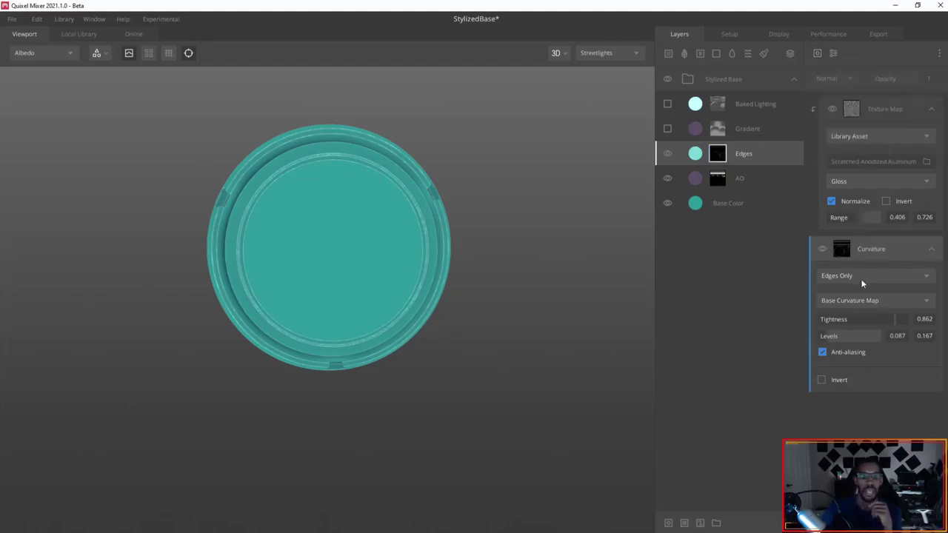
{"action": "left_click", "coordinate": [832, 109]}
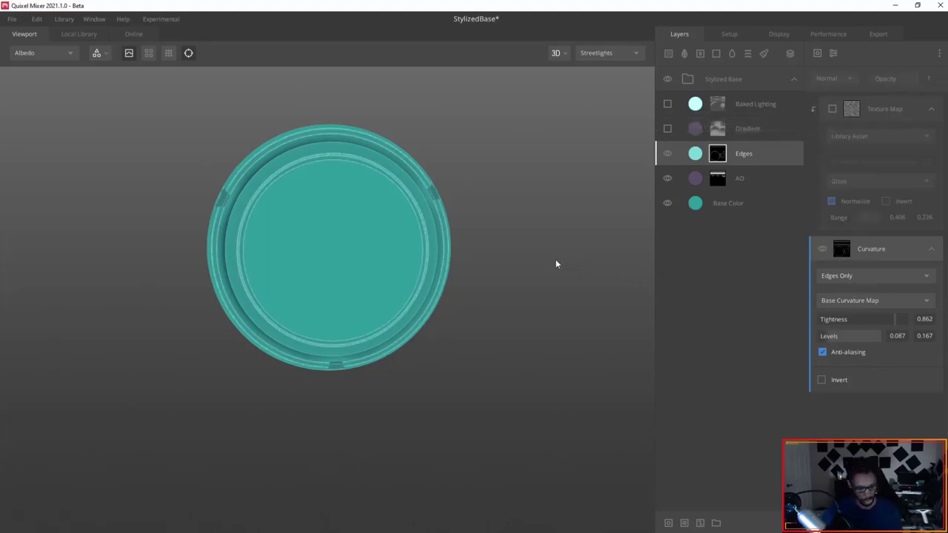
{"action": "key", "text": "m"}
{"action": "left_click_drag", "start_coordinate": [445, 254], "coordinate": [243, 272]}
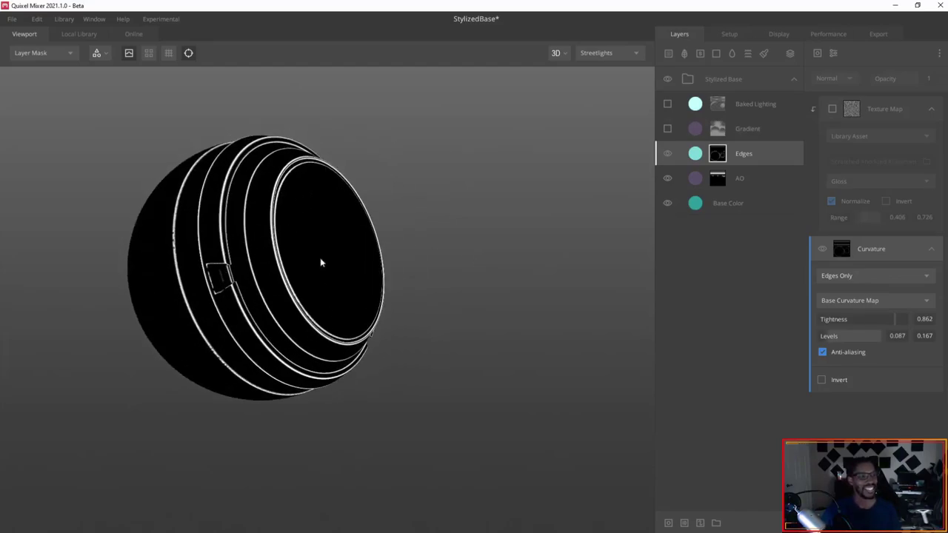
{"action": "left_click_drag", "start_coordinate": [321, 263], "coordinate": [392, 282]}
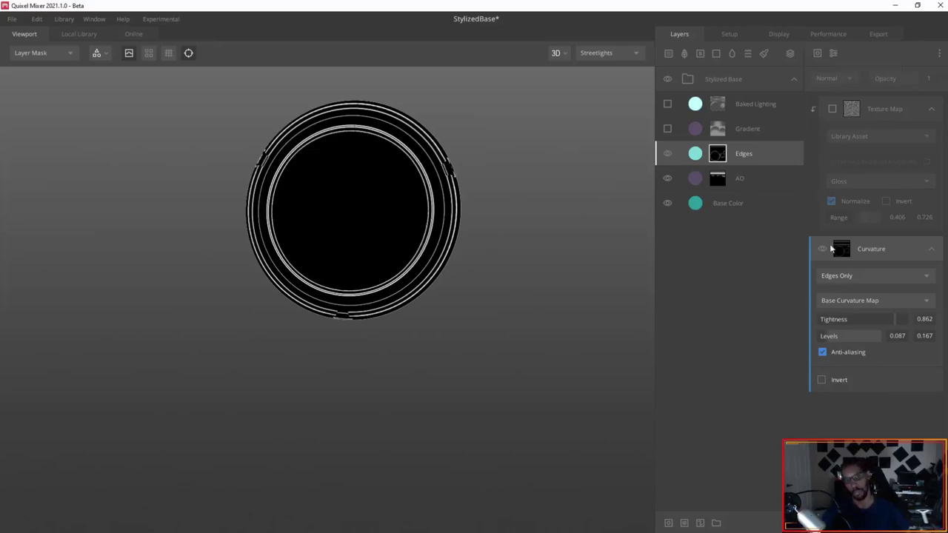
{"action": "left_click_drag", "start_coordinate": [417, 248], "coordinate": [519, 275]}
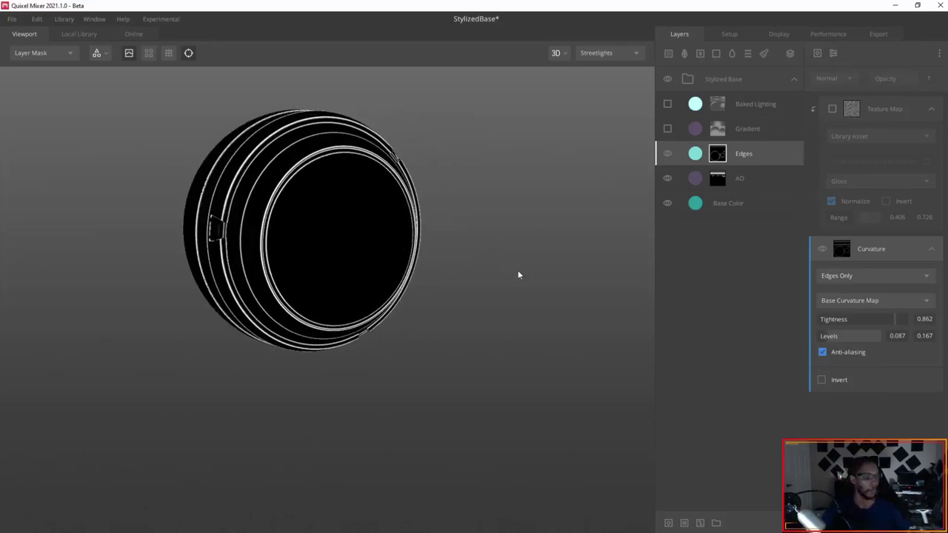
{"action": "key", "text": "m"}
{"action": "left_click_drag", "start_coordinate": [405, 245], "coordinate": [346, 223]}
{"action": "scroll", "coordinate": [294, 181], "scroll_direction": "up", "scroll_amount": 3}
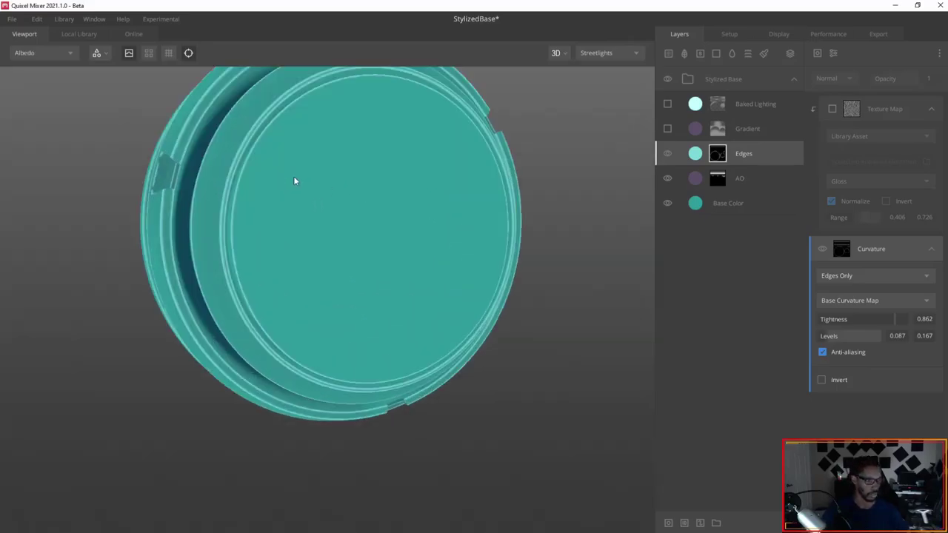
{"action": "left_click_drag", "start_coordinate": [218, 158], "coordinate": [229, 263]}
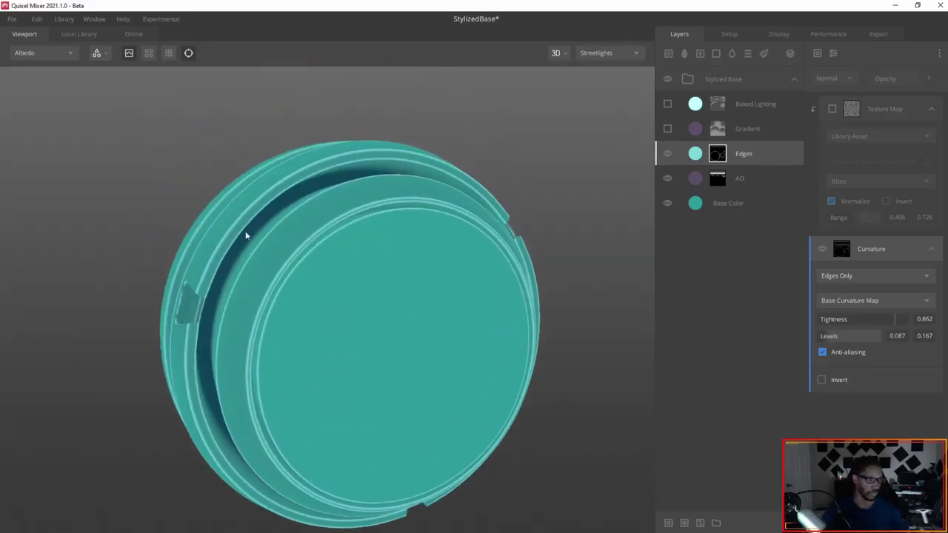
{"action": "left_click_drag", "start_coordinate": [430, 250], "coordinate": [563, 195]}
{"action": "left_click", "coordinate": [831, 109]}
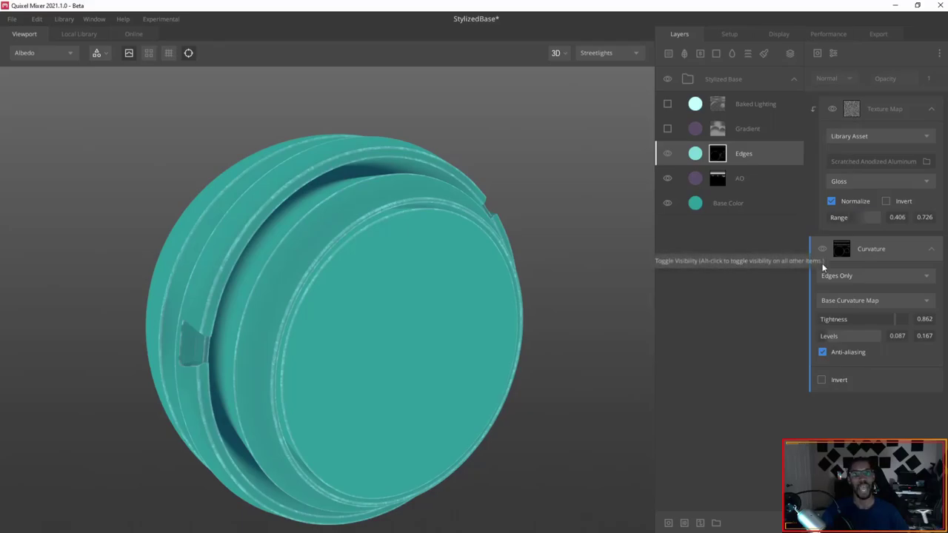
{"action": "left_click", "coordinate": [900, 116]}
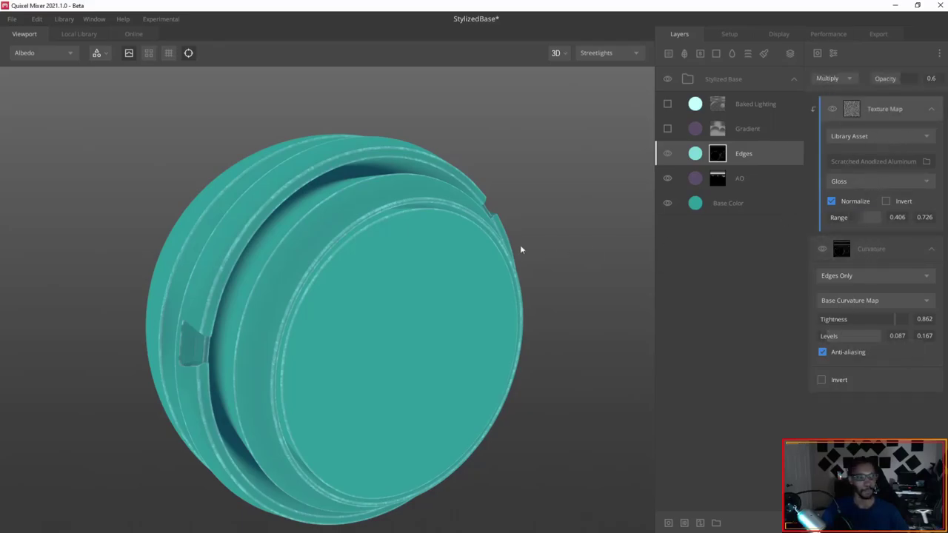
Keep the Library Asset source and browse the Imperfection library behind Scratched Anodized Aluminum
{"action": "left_click_drag", "start_coordinate": [521, 247], "coordinate": [449, 163]}
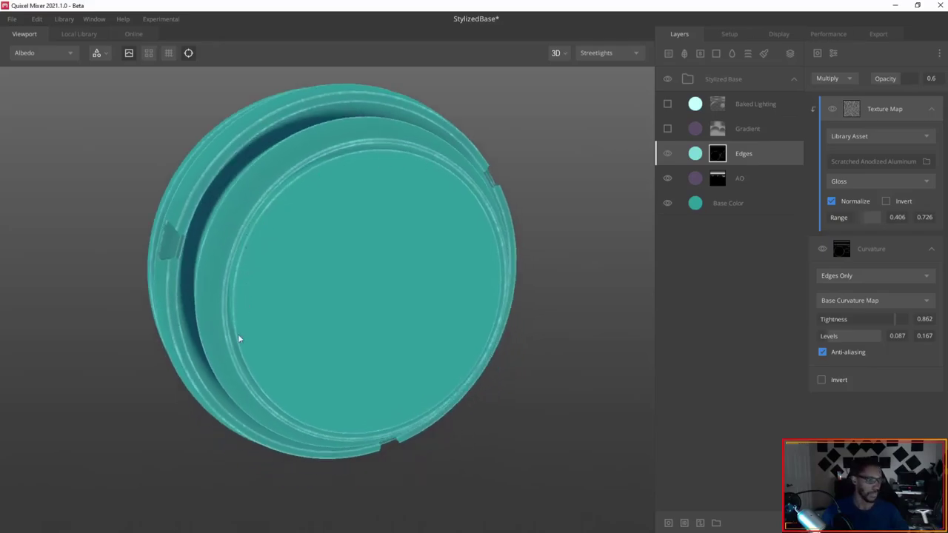
{"action": "scroll", "coordinate": [291, 186], "scroll_direction": "up", "scroll_amount": 2}
{"action": "scroll", "coordinate": [292, 186], "scroll_direction": "up", "scroll_amount": 1}
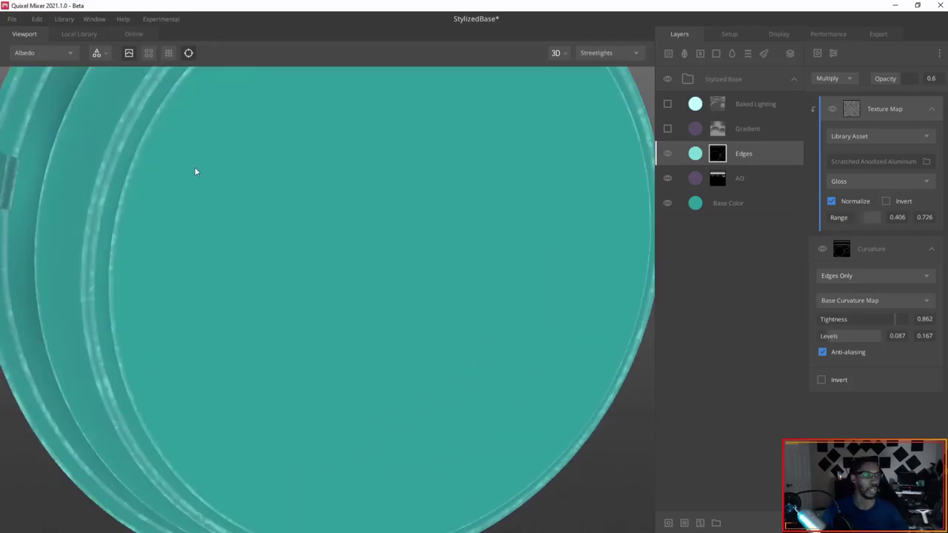
{"action": "scroll", "coordinate": [195, 171], "scroll_direction": "down", "scroll_amount": 2}
{"action": "mouse_move", "coordinate": [124, 227]}
{"action": "left_mouse_down"}
{"action": "mouse_move", "coordinate": [116, 250]}
{"action": "mouse_move", "coordinate": [140, 219]}
{"action": "left_mouse_up"}
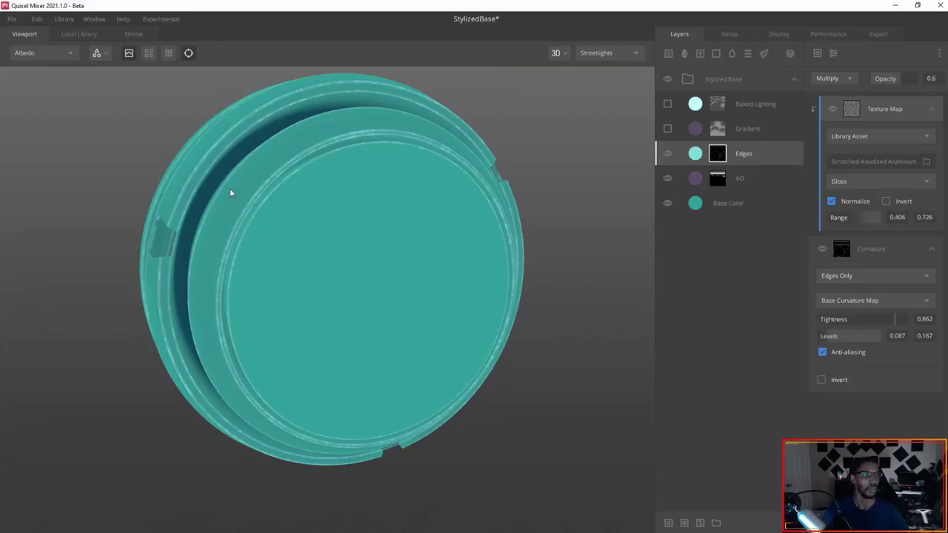
{"action": "left_click_drag", "start_coordinate": [231, 193], "coordinate": [386, 269]}
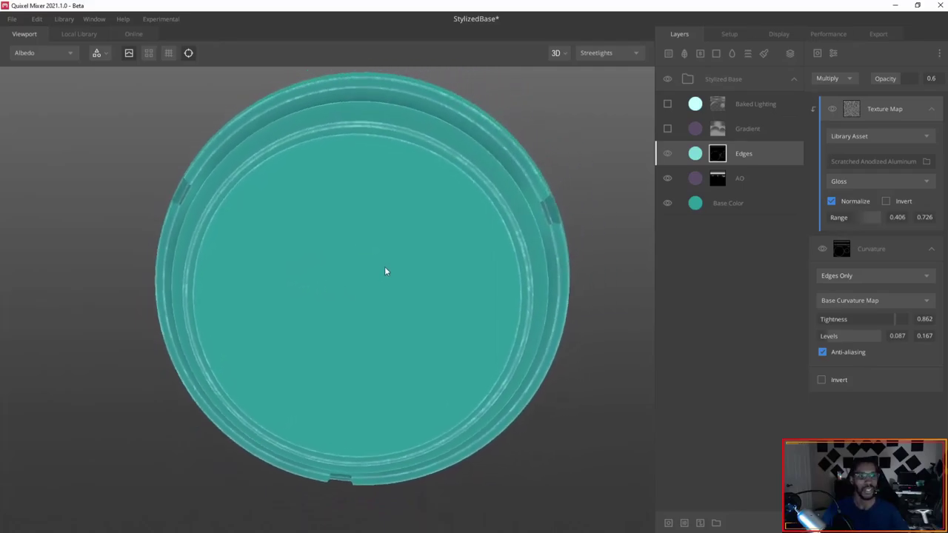
{"action": "left_click", "coordinate": [868, 136]}
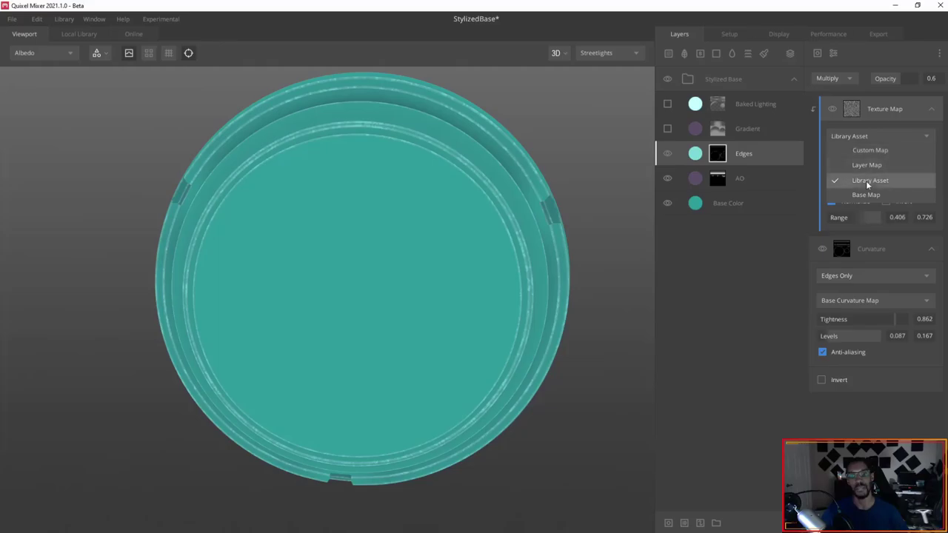
{"action": "left_click", "coordinate": [899, 108]}
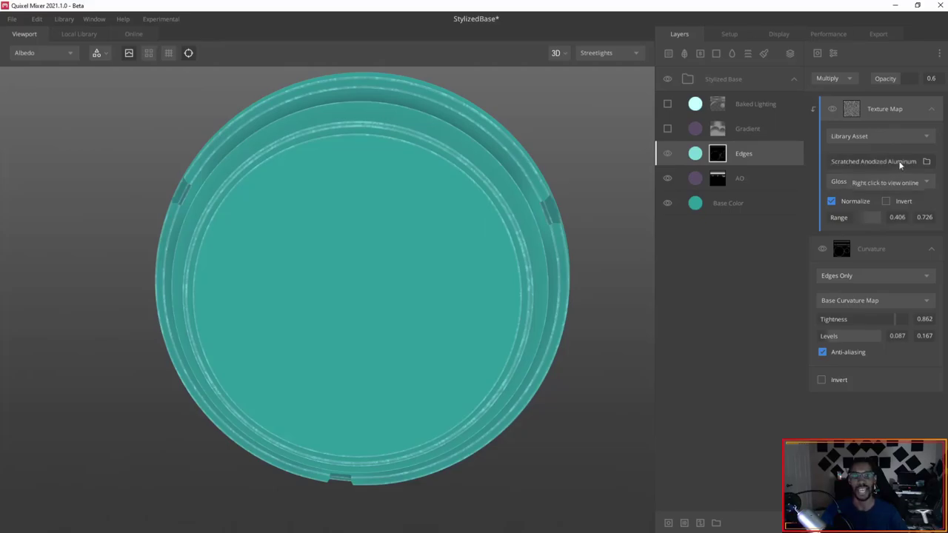
{"action": "left_click", "coordinate": [898, 162]}
{"action": "scroll", "coordinate": [309, 233], "scroll_direction": "down", "scroll_amount": 2}
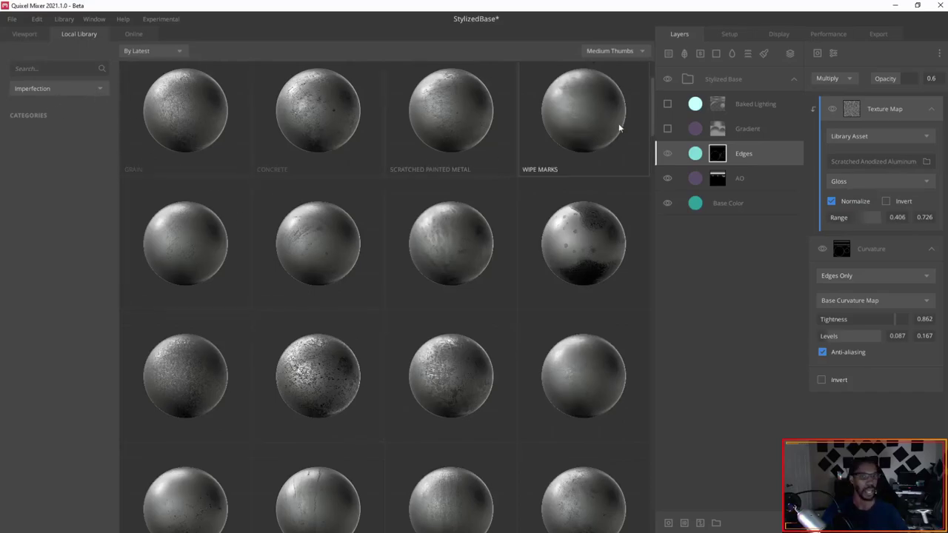
Check the source and Imperfection category lists without changing them, then return to the viewport
{"action": "left_click", "coordinate": [870, 139]}
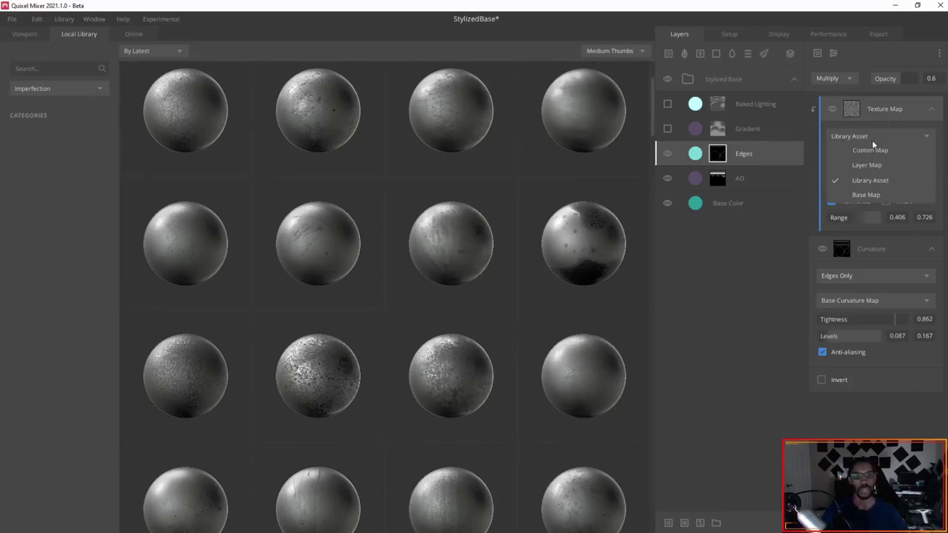
{"action": "left_click", "coordinate": [784, 203]}
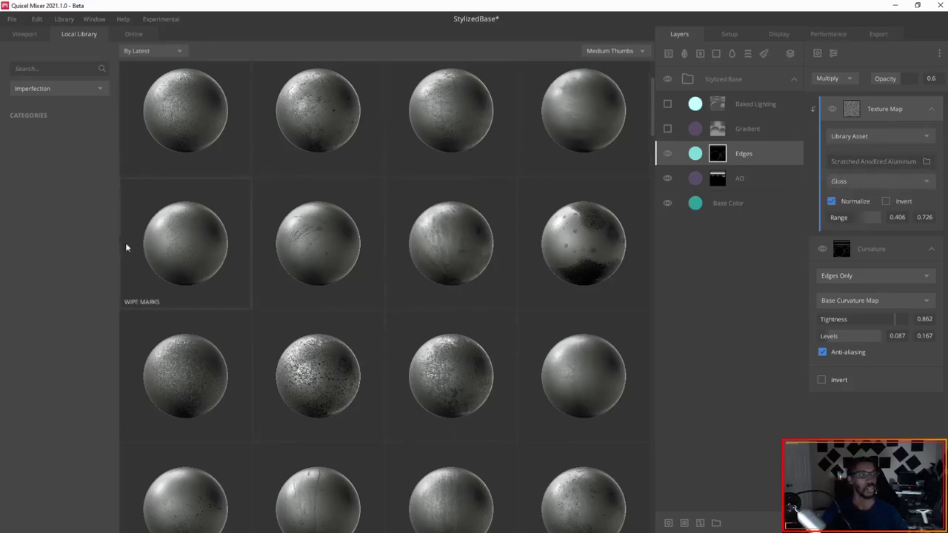
{"action": "left_click", "coordinate": [65, 90]}
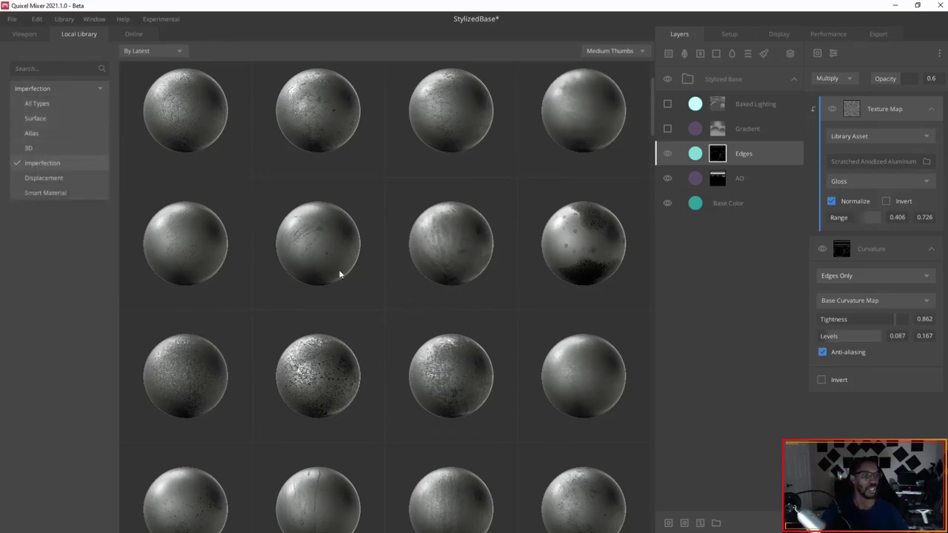
{"action": "left_click", "coordinate": [375, 325]}
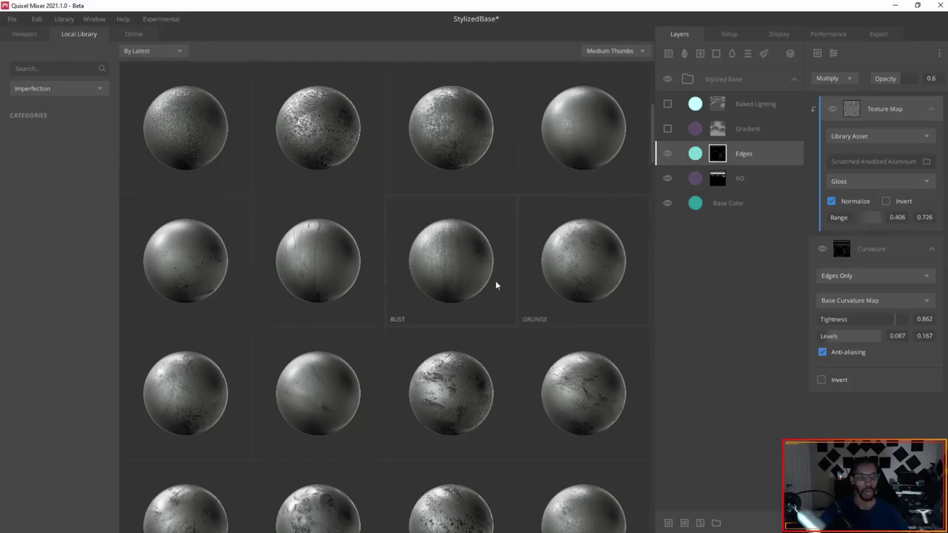
{"action": "scroll", "coordinate": [494, 284], "scroll_direction": "down", "scroll_amount": 1}
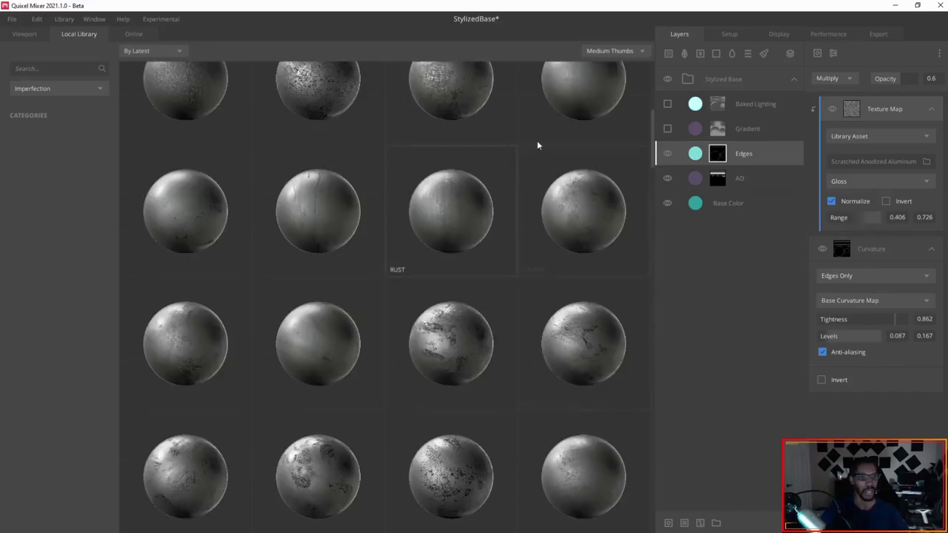
{"action": "left_click", "coordinate": [46, 37]}
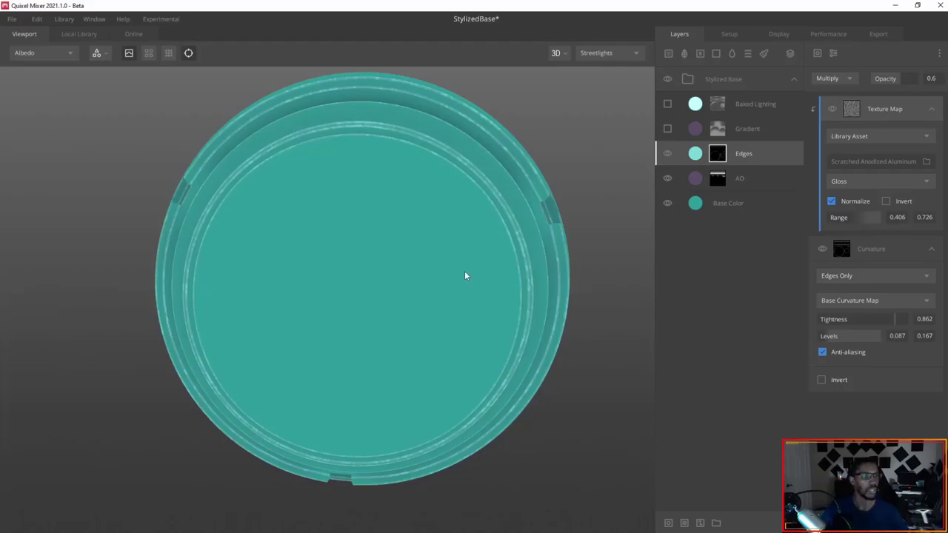
Preview the Edges layer mask and toggle its Texture Map off and on to compare
{"action": "key", "text": "m"}
{"action": "scroll", "coordinate": [345, 199], "scroll_direction": "up", "scroll_amount": 5}
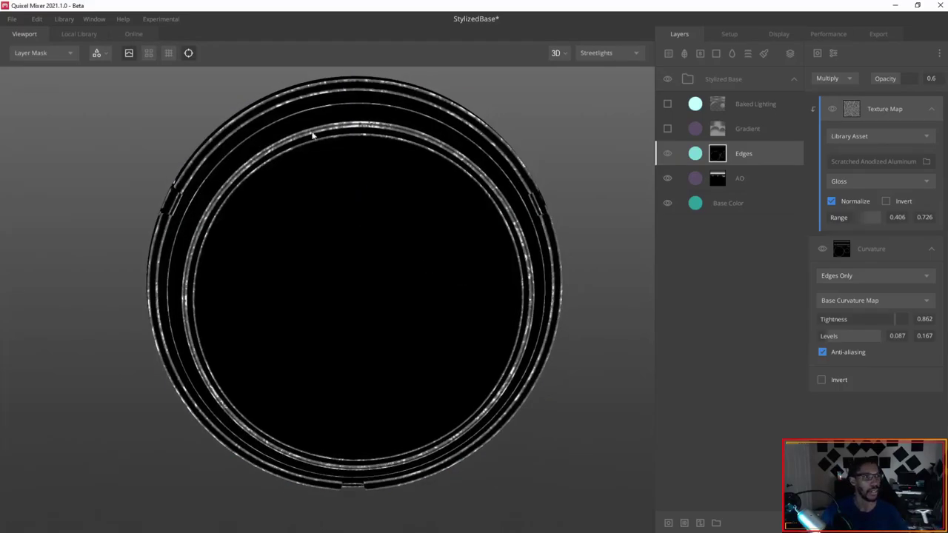
{"action": "left_click_drag", "start_coordinate": [297, 119], "coordinate": [296, 153]}
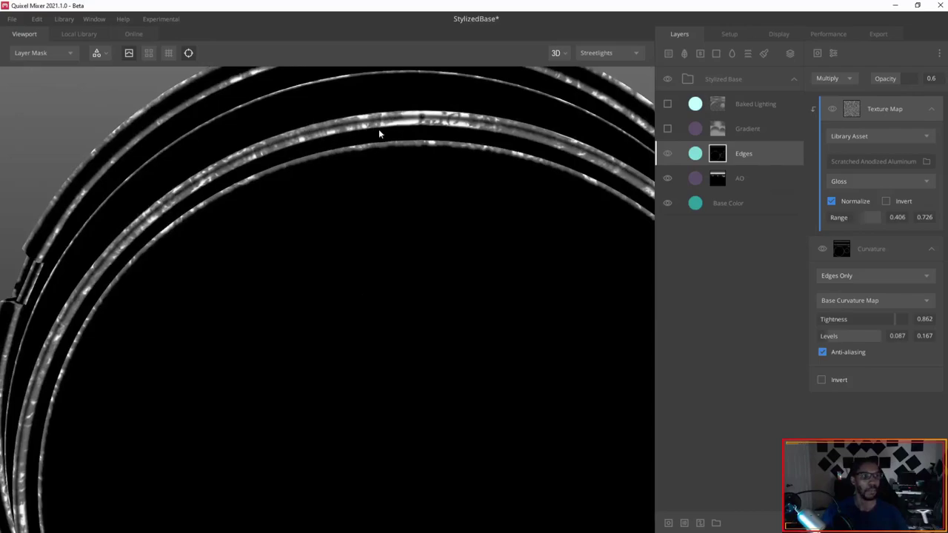
{"action": "left_click", "coordinate": [832, 109]}
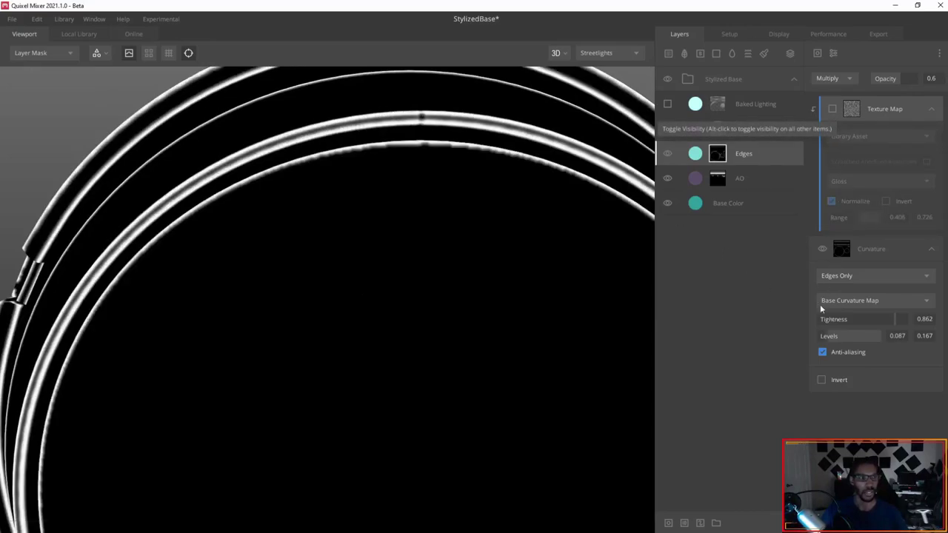
{"action": "left_click", "coordinate": [832, 109]}
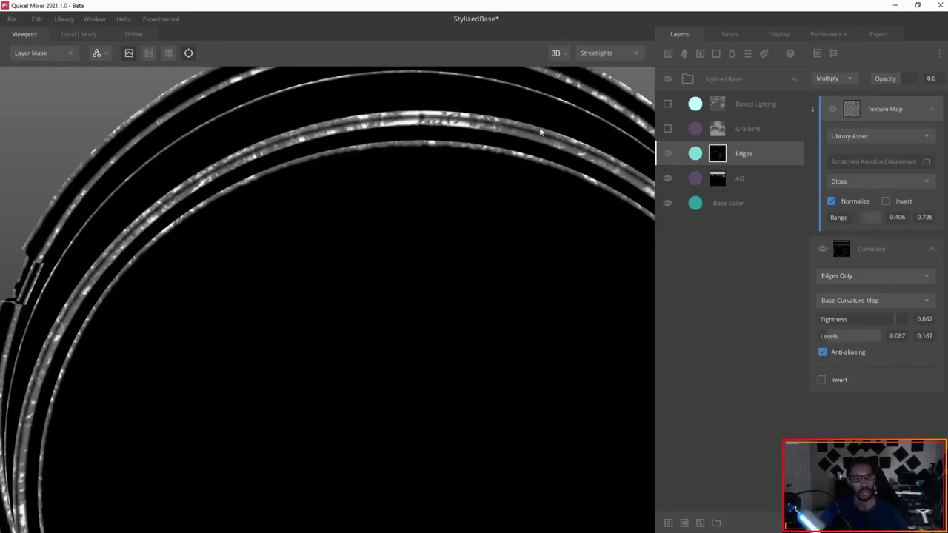
{"action": "scroll", "coordinate": [459, 181], "scroll_direction": "down", "scroll_amount": 3}
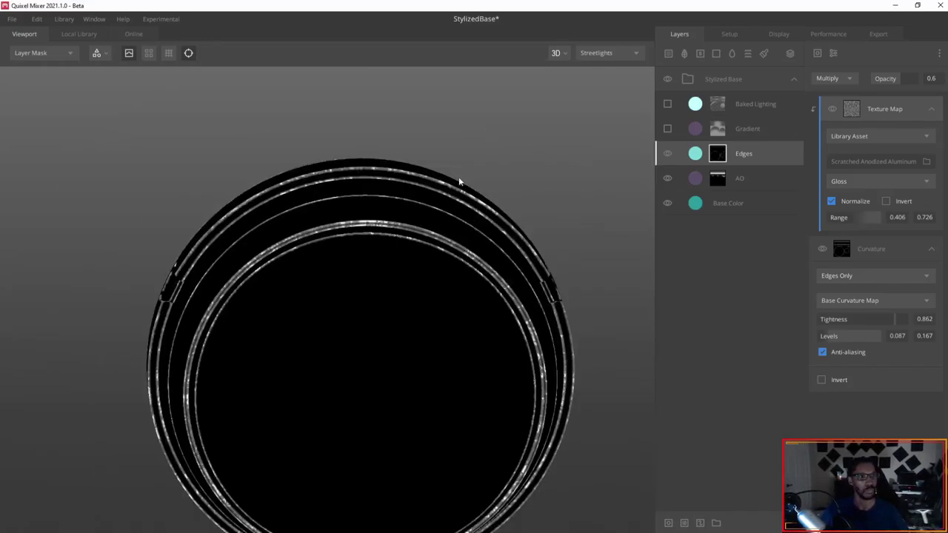
{"action": "left_click_drag", "start_coordinate": [355, 239], "coordinate": [295, 224]}
{"action": "scroll", "coordinate": [288, 222], "scroll_direction": "up", "scroll_amount": 3}
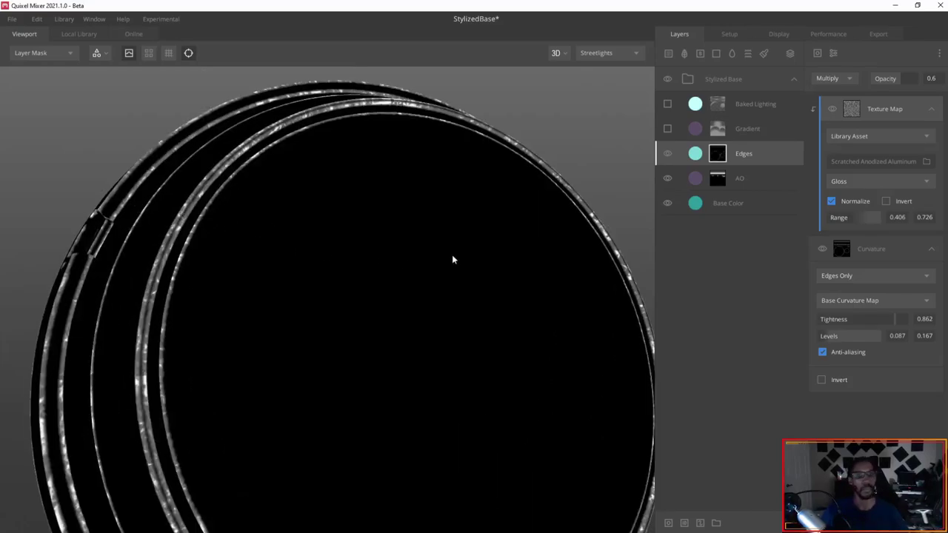
Try the texture's Roughness channel, then switch back to Gloss
{"action": "left_click", "coordinate": [881, 184]}
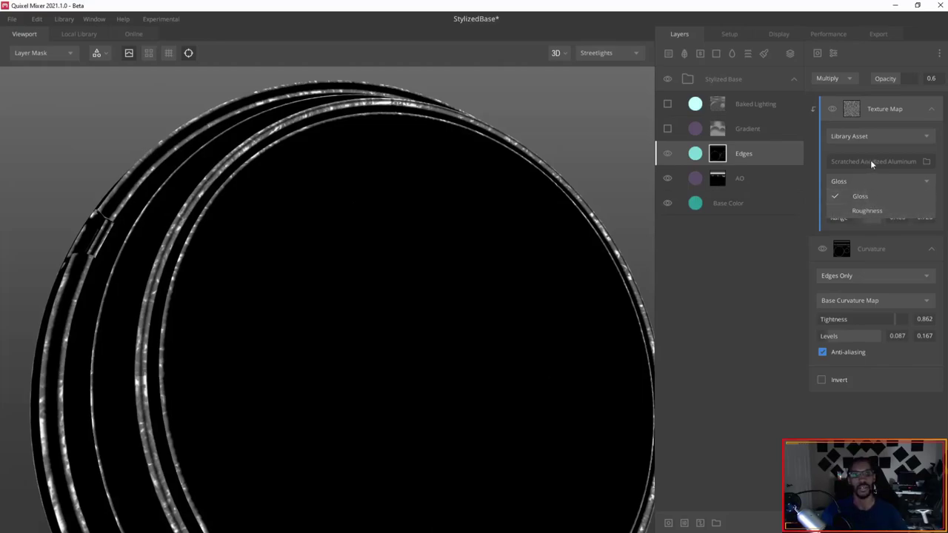
{"action": "left_click", "coordinate": [868, 211]}
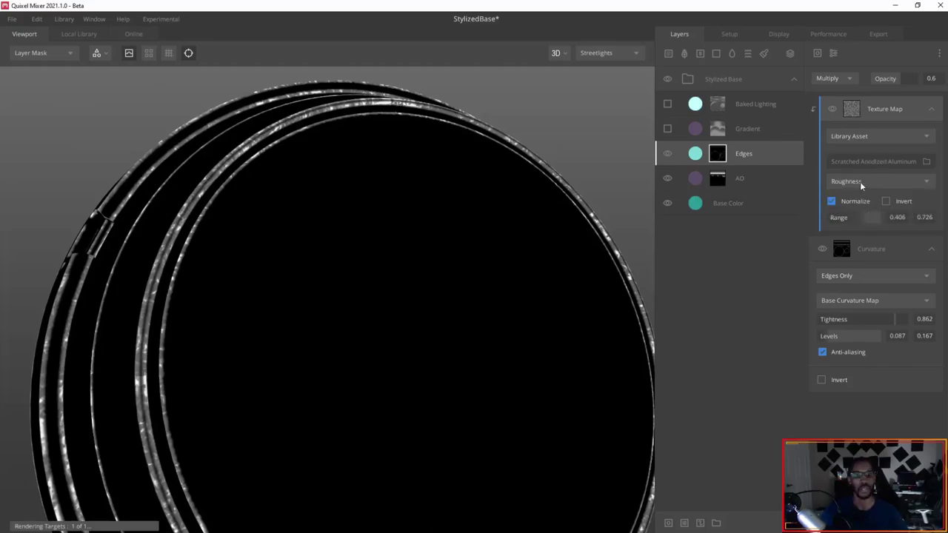
{"action": "left_click", "coordinate": [862, 184]}
{"action": "left_click", "coordinate": [860, 197]}
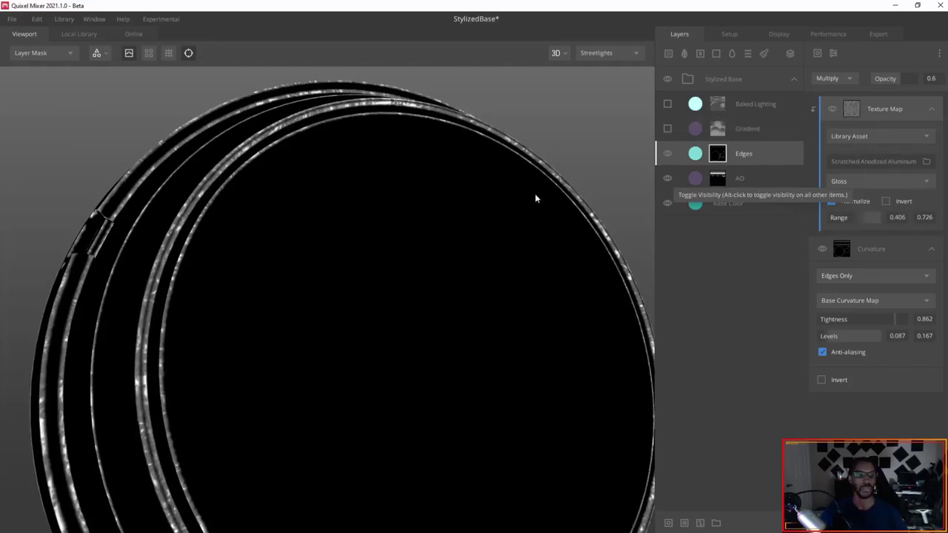
{"action": "scroll", "coordinate": [343, 251], "scroll_direction": "down", "scroll_amount": 5}
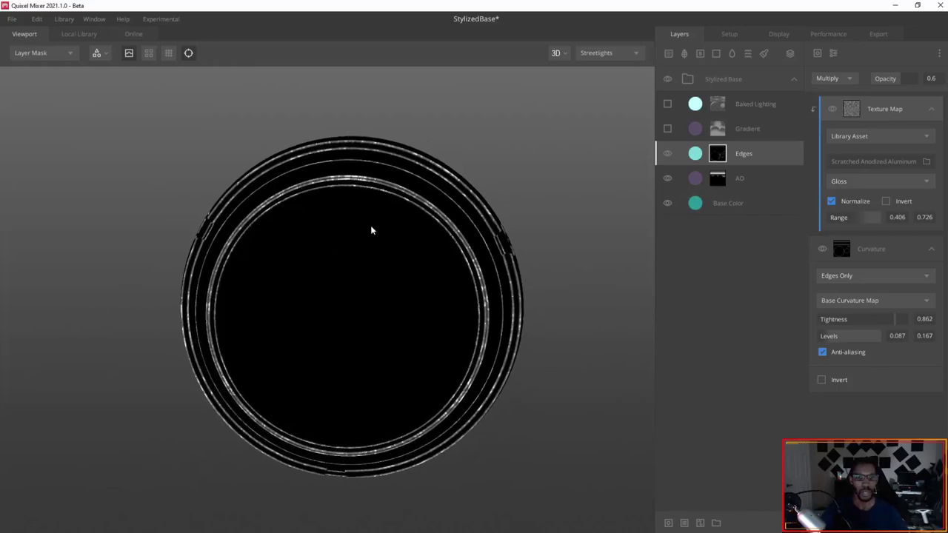
Compare the mask with and without the scratched texture, leaving the Curvature source unchanged
{"action": "left_click", "coordinate": [832, 109]}
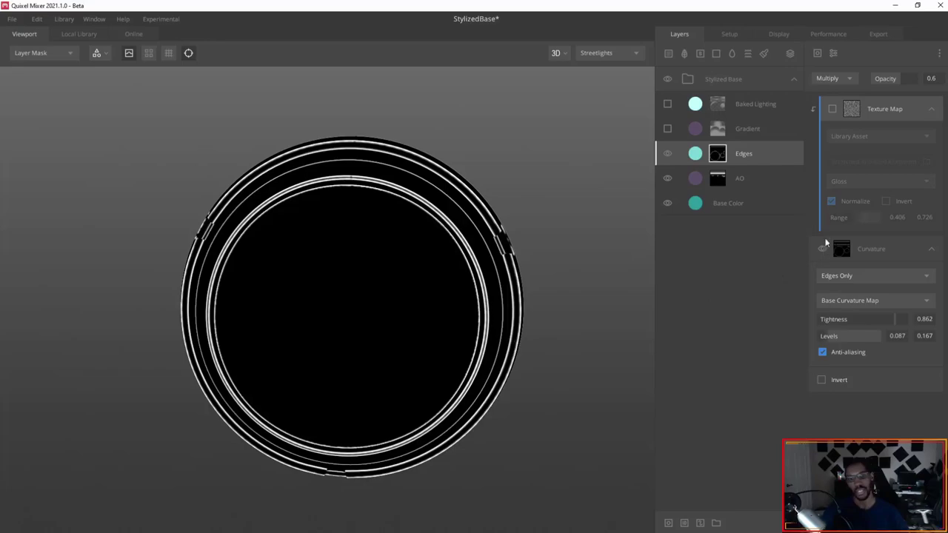
{"action": "left_click", "coordinate": [832, 109]}
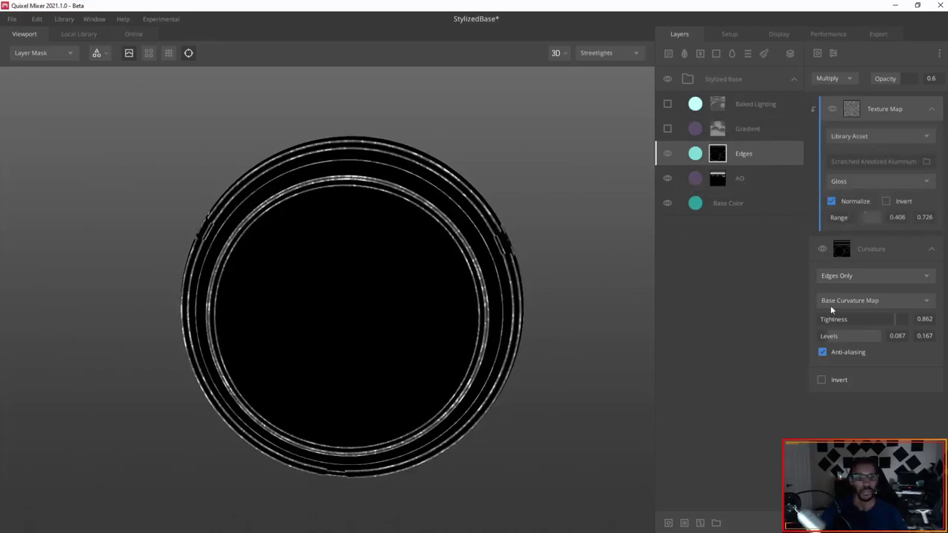
{"action": "left_click", "coordinate": [867, 302]}
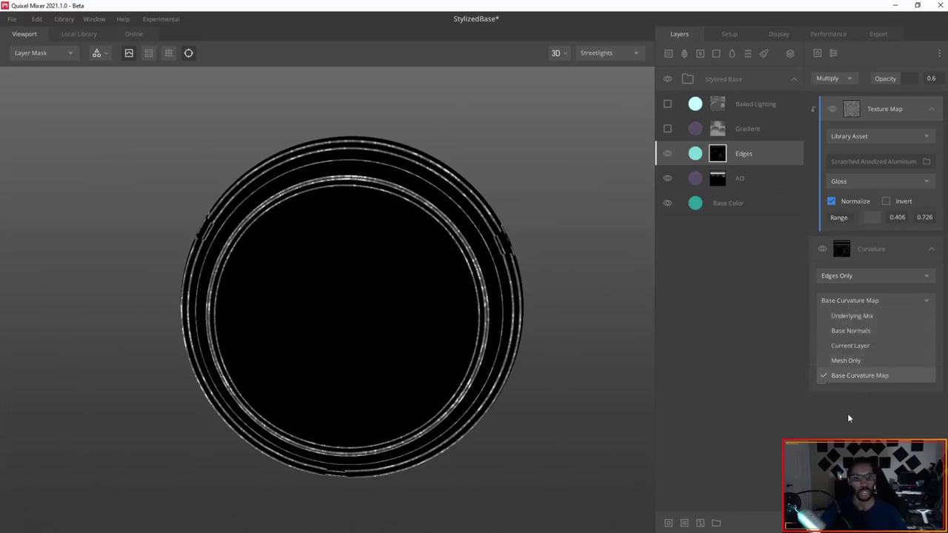
{"action": "left_click", "coordinate": [866, 423]}
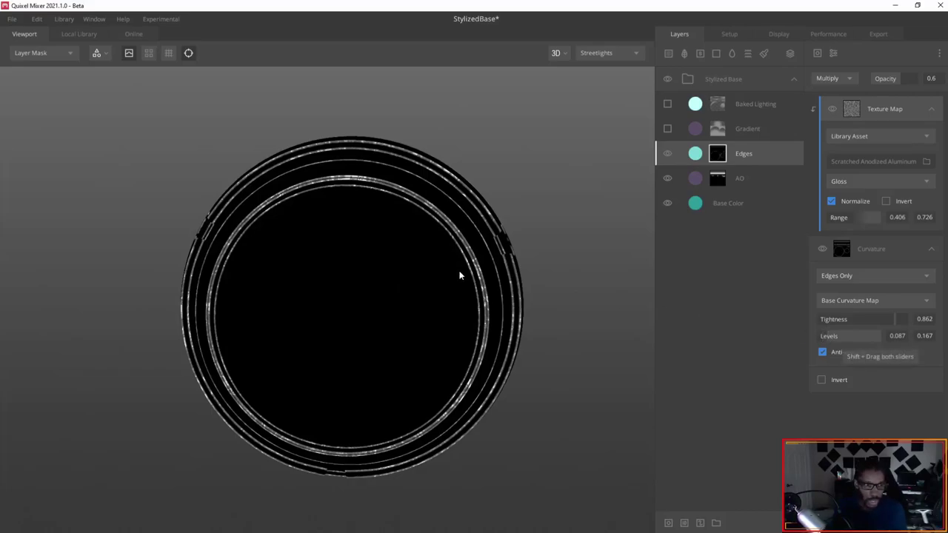
{"action": "scroll", "coordinate": [496, 237], "scroll_direction": "up", "scroll_amount": 5}
{"action": "scroll", "coordinate": [548, 191], "scroll_direction": "down", "scroll_amount": 3}
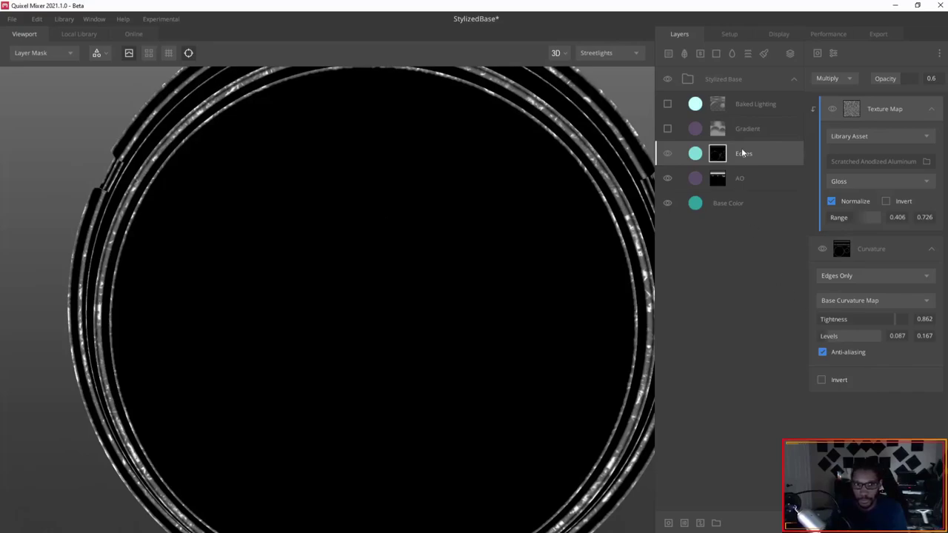
{"action": "scroll", "coordinate": [533, 243], "scroll_direction": "down", "scroll_amount": 3}
{"action": "scroll", "coordinate": [534, 243], "scroll_direction": "down", "scroll_amount": 2}
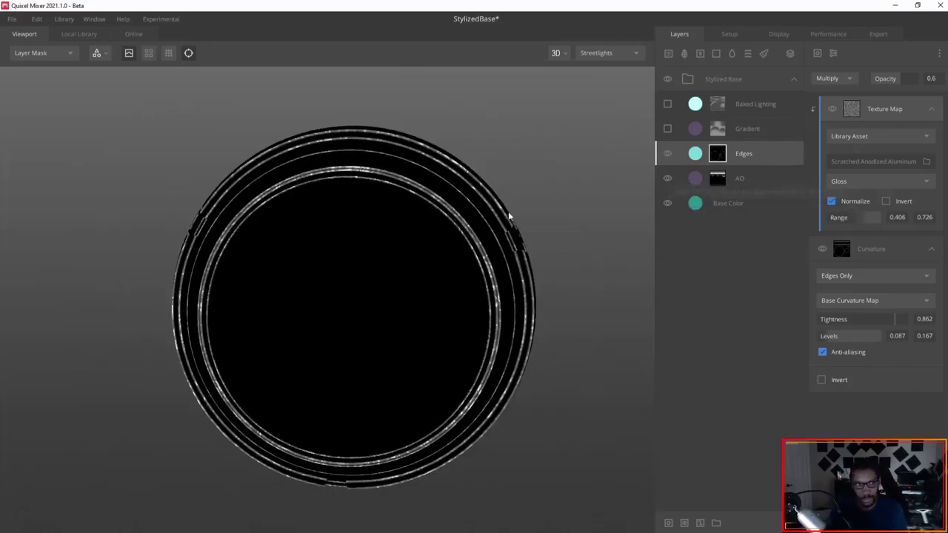
Return to the Albedo view, enable the Gradient layer, and select it to show its settings
{"action": "key", "text": "1"}
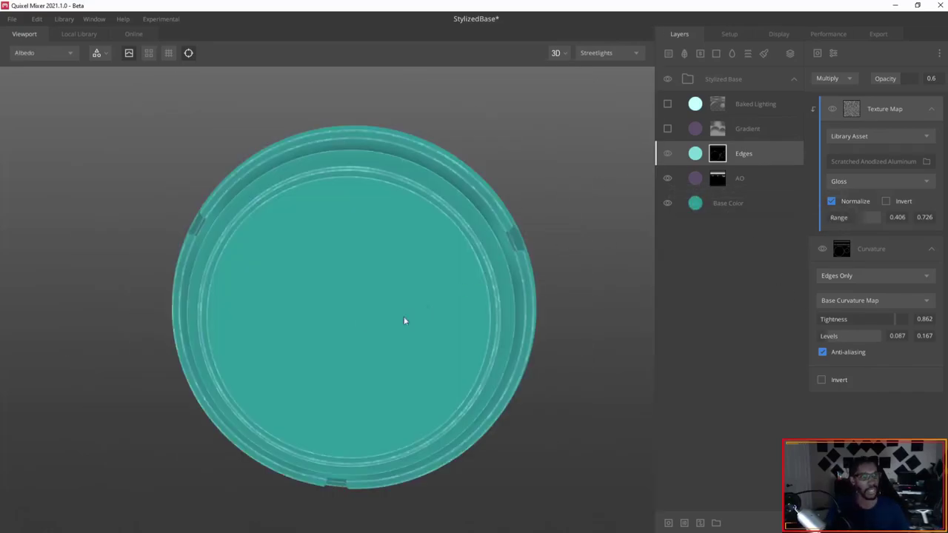
{"action": "left_click_drag", "start_coordinate": [405, 319], "coordinate": [599, 208]}
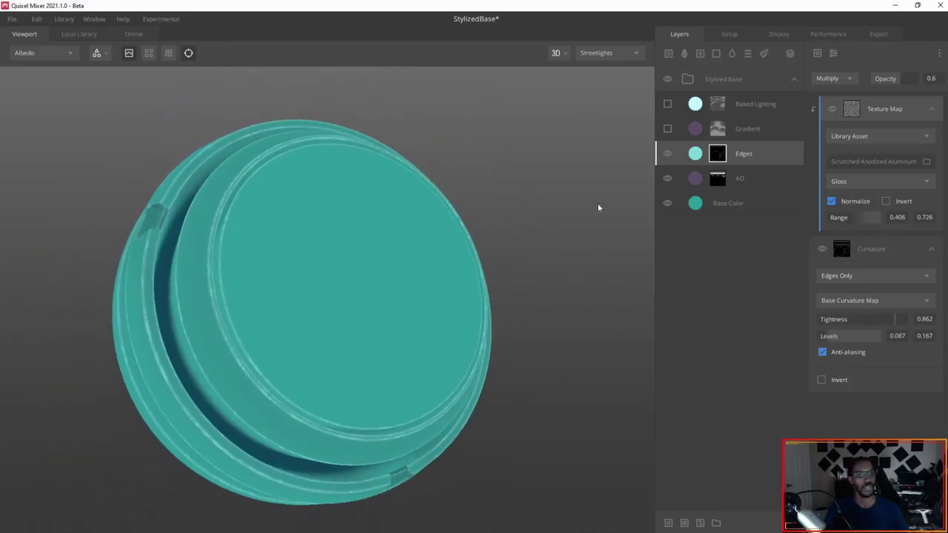
{"action": "left_click", "coordinate": [667, 132]}
{"action": "left_click_drag", "start_coordinate": [629, 176], "coordinate": [493, 257]}
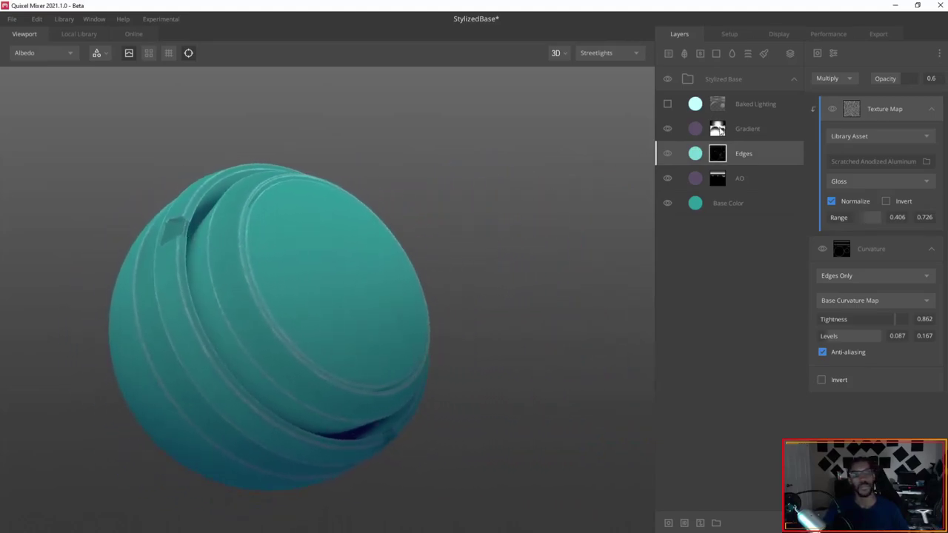
{"action": "left_click", "coordinate": [748, 129]}
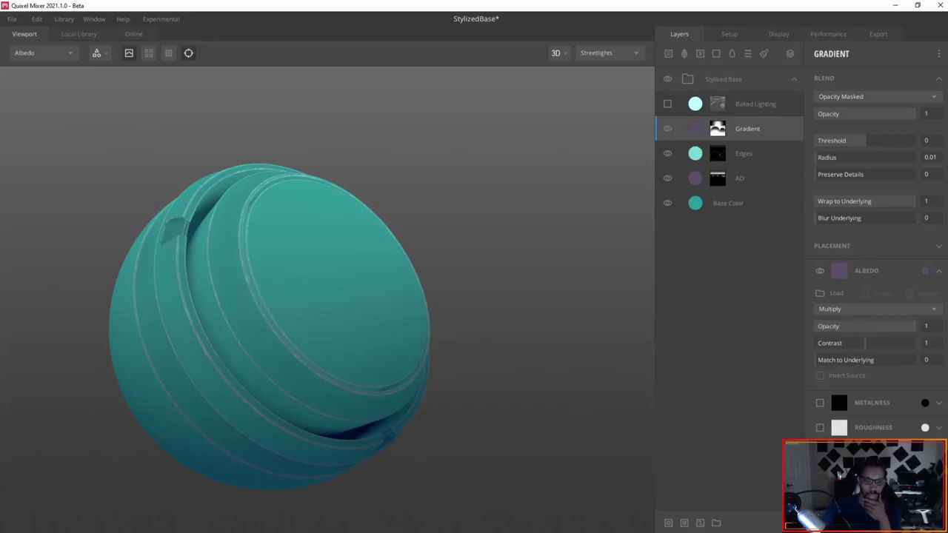
Switch the Gradient layer's albedo blend to Normal, revert to Multiply, and show its Position Gradient mask
{"action": "scroll", "coordinate": [851, 270], "scroll_direction": "down", "scroll_amount": 1}
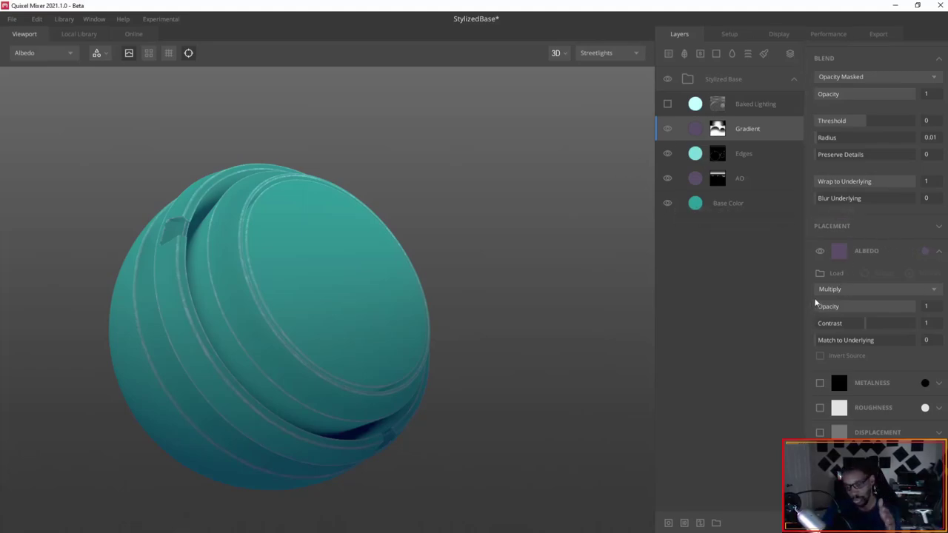
{"action": "left_click", "coordinate": [852, 290]}
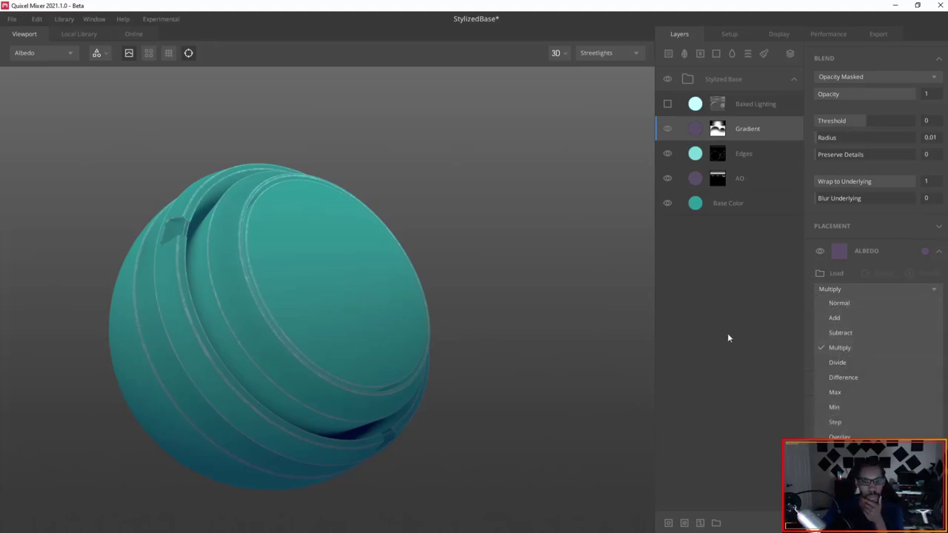
{"action": "left_click", "coordinate": [728, 332]}
{"action": "left_click", "coordinate": [860, 288]}
{"action": "left_click", "coordinate": [849, 303]}
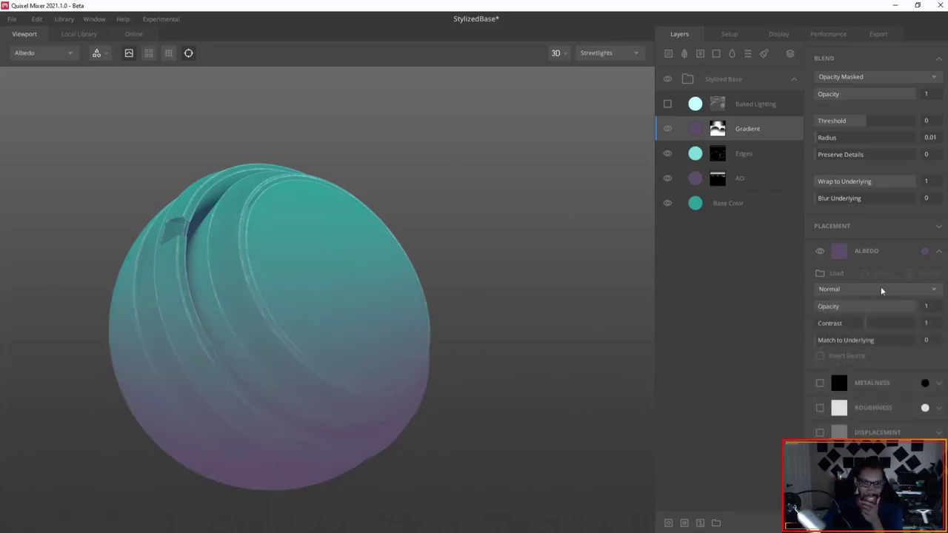
{"action": "left_click", "coordinate": [882, 291]}
{"action": "left_click", "coordinate": [855, 349]}
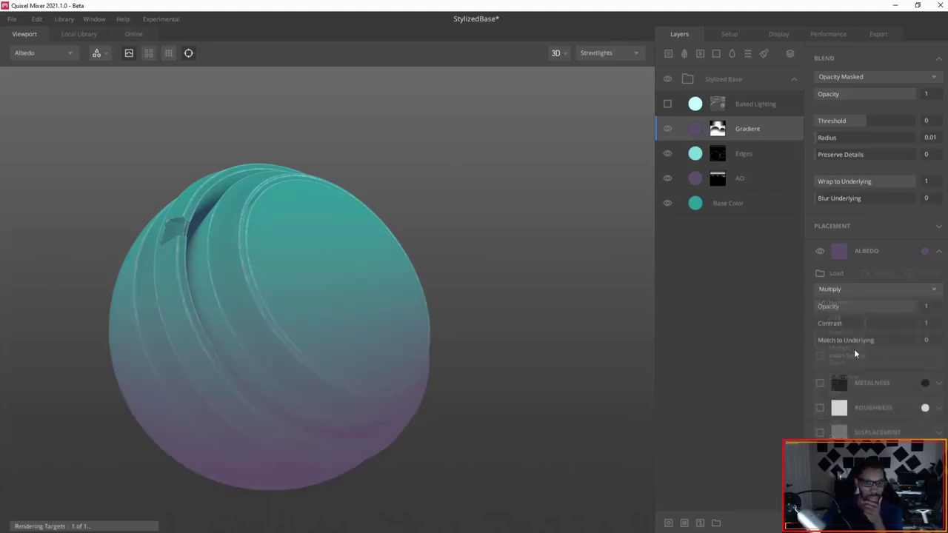
{"action": "left_click_drag", "start_coordinate": [512, 355], "coordinate": [458, 301]}
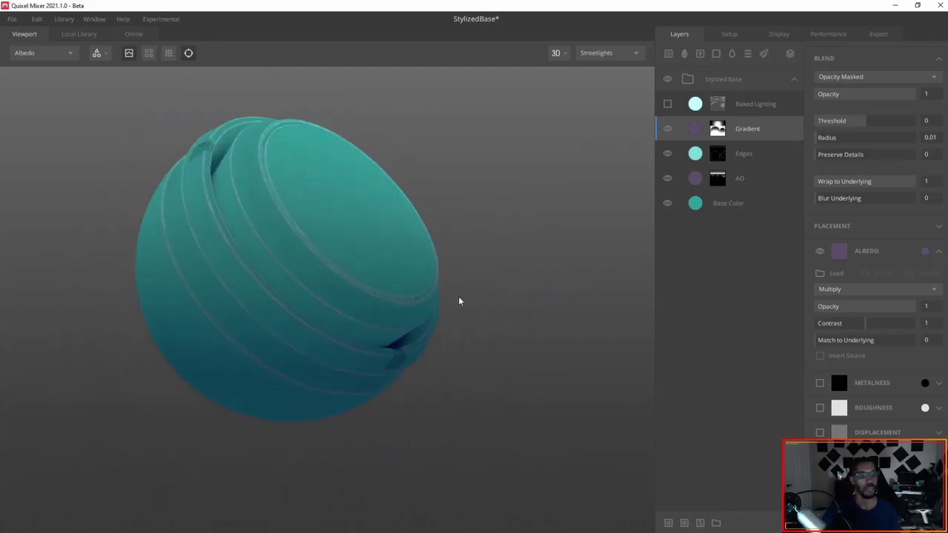
{"action": "left_click", "coordinate": [719, 131]}
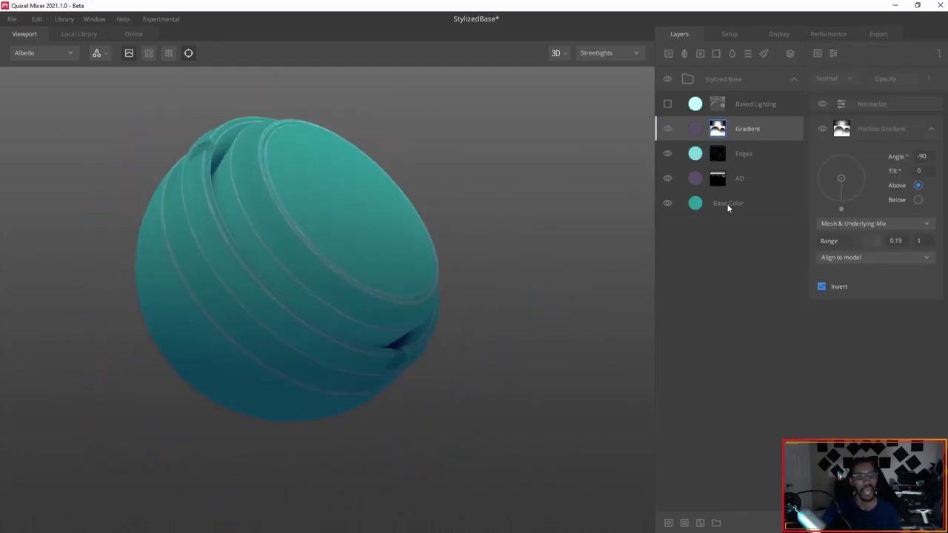
{"action": "left_click", "coordinate": [818, 54]}
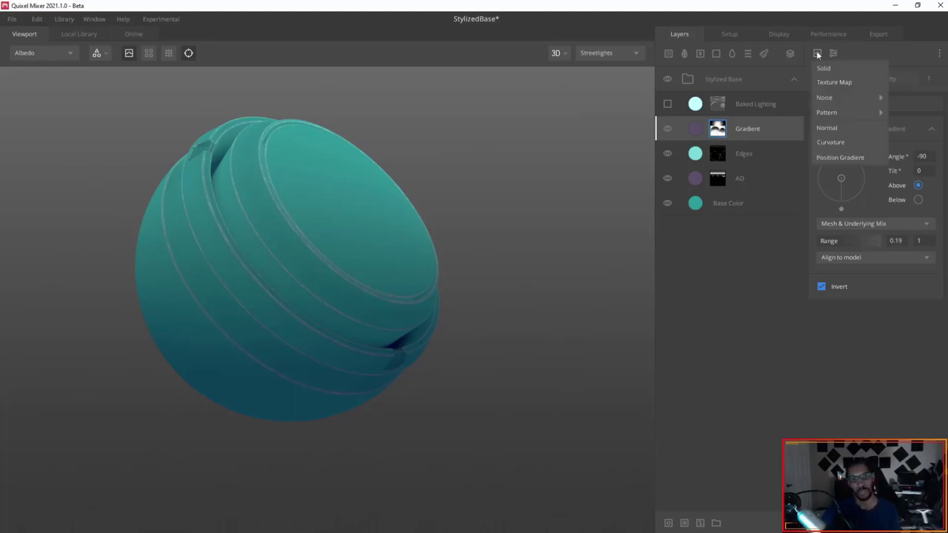
{"action": "left_click", "coordinate": [750, 323]}
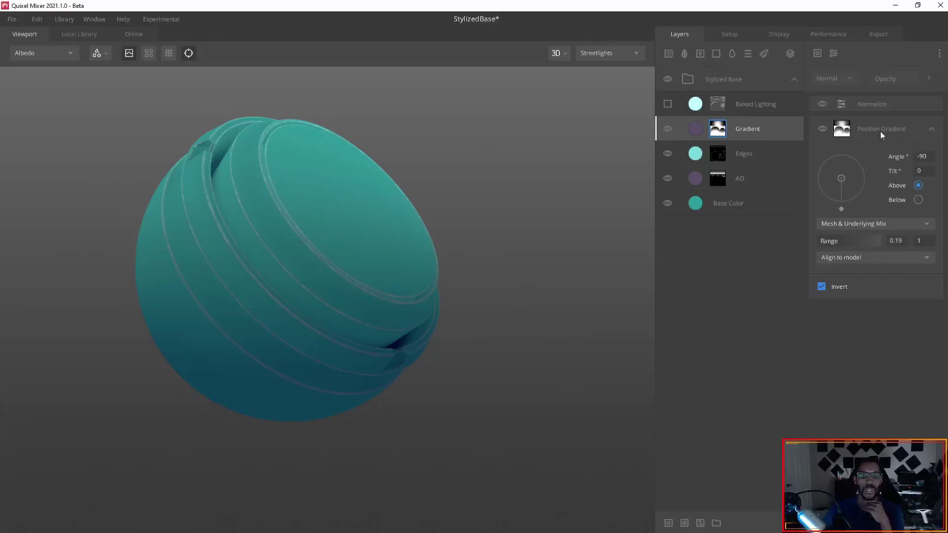
{"action": "left_click", "coordinate": [817, 53]}
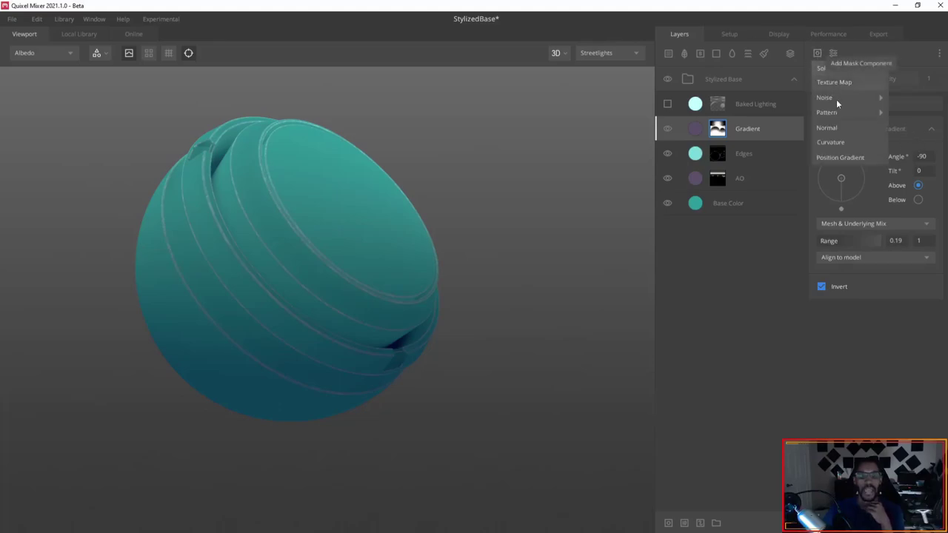
{"action": "left_click", "coordinate": [855, 312]}
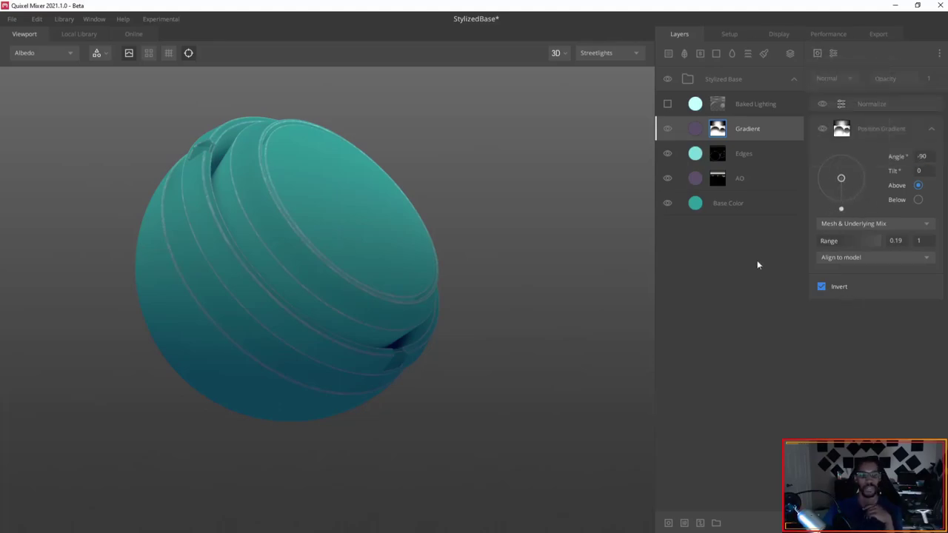
{"action": "mouse_move", "coordinate": [479, 323]}
{"action": "left_mouse_down"}
{"action": "mouse_move", "coordinate": [504, 317]}
{"action": "mouse_move", "coordinate": [463, 334]}
{"action": "left_mouse_up"}
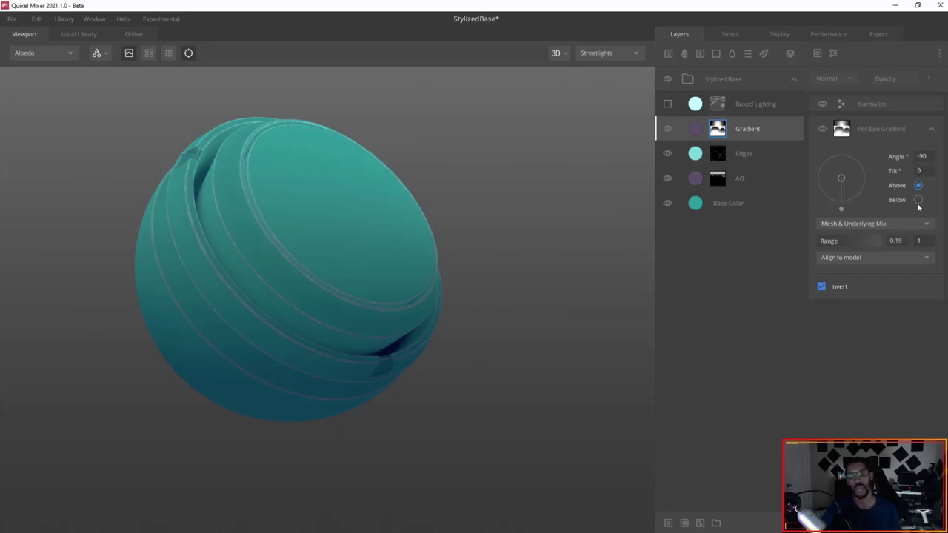
{"action": "left_click", "coordinate": [852, 224]}
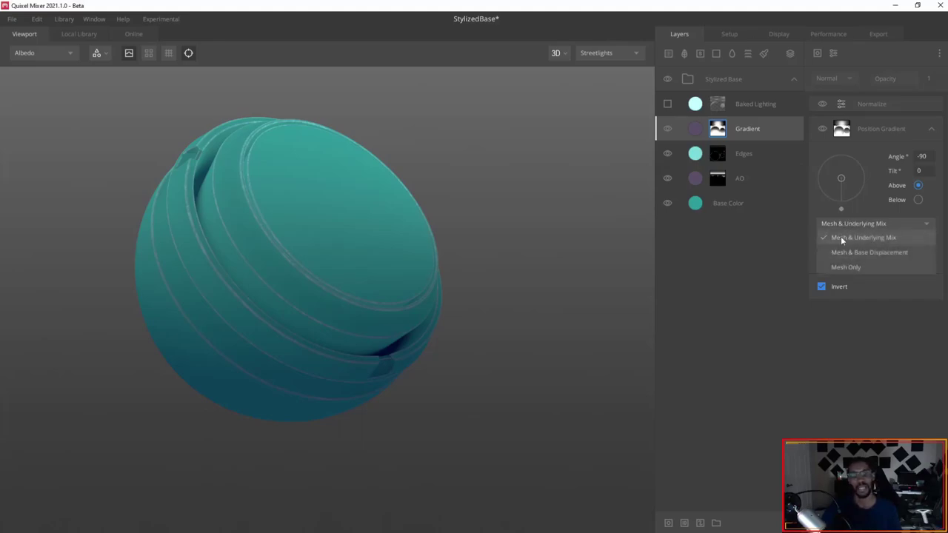
{"action": "left_click", "coordinate": [779, 235]}
{"action": "left_click_drag", "start_coordinate": [481, 294], "coordinate": [418, 334]}
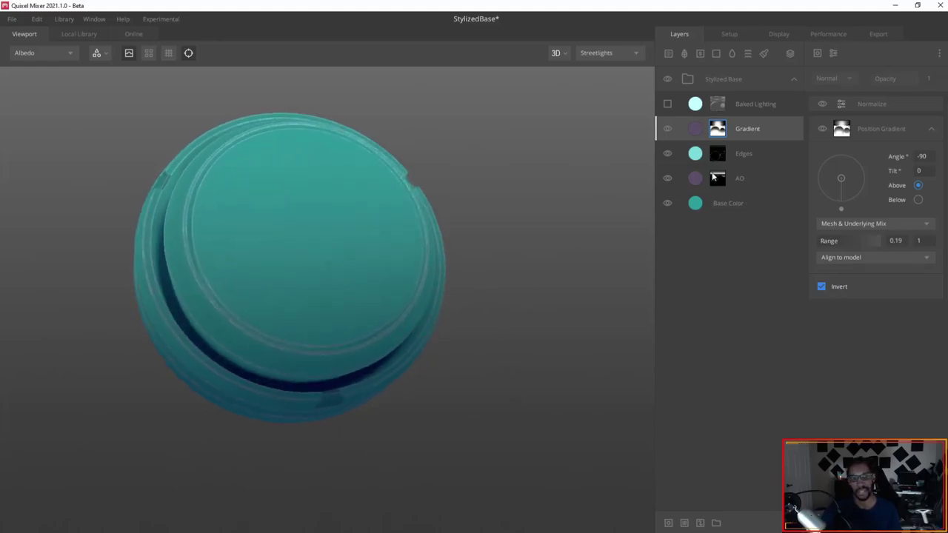
{"action": "left_click_drag", "start_coordinate": [379, 377], "coordinate": [342, 353]}
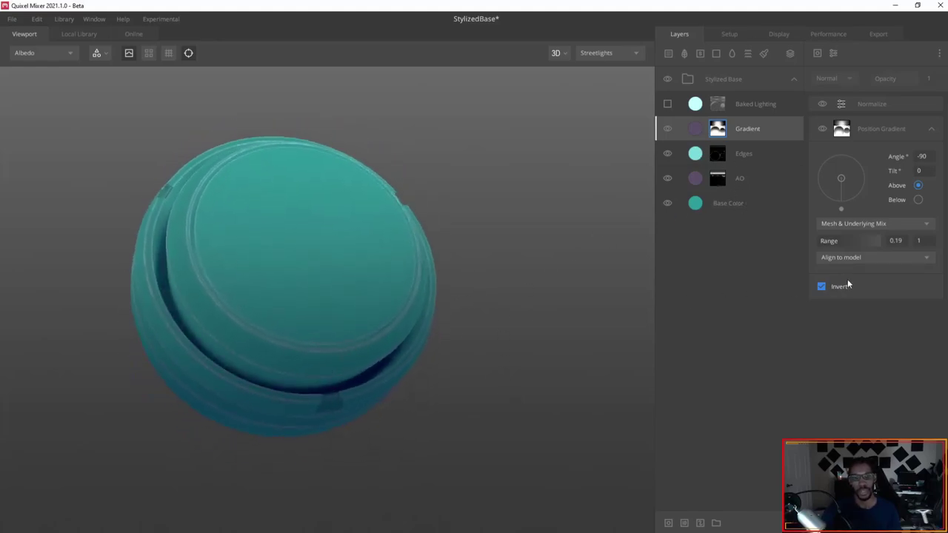
{"action": "left_click", "coordinate": [865, 259]}
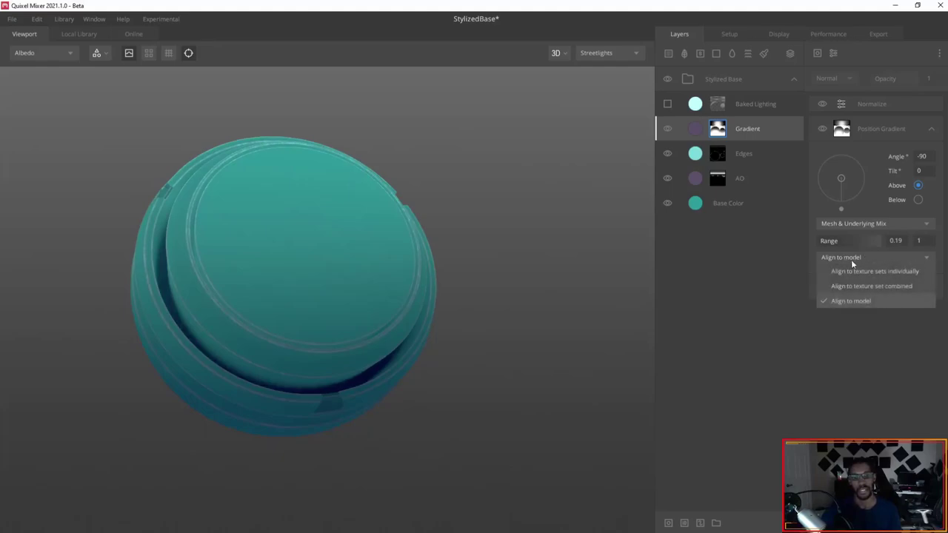
{"action": "left_click", "coordinate": [861, 264]}
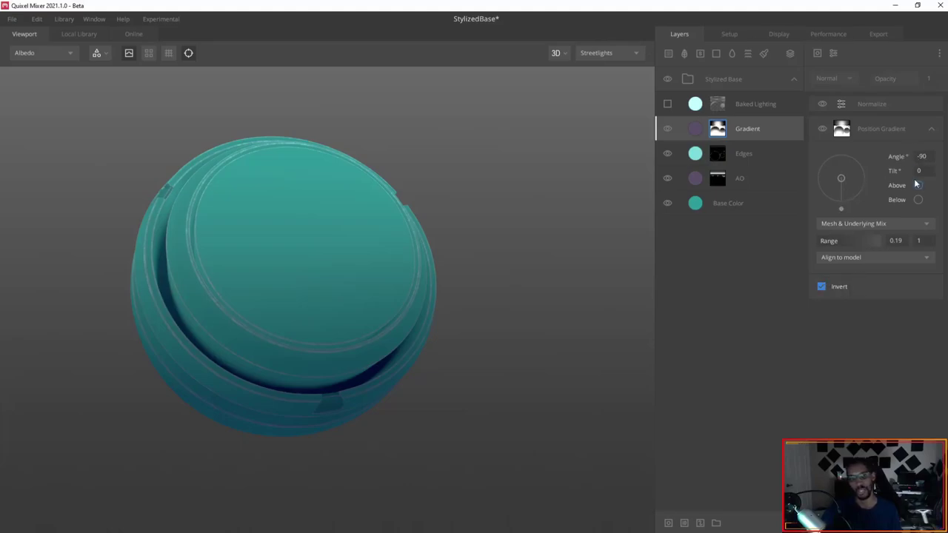
{"action": "left_click", "coordinate": [822, 287]}
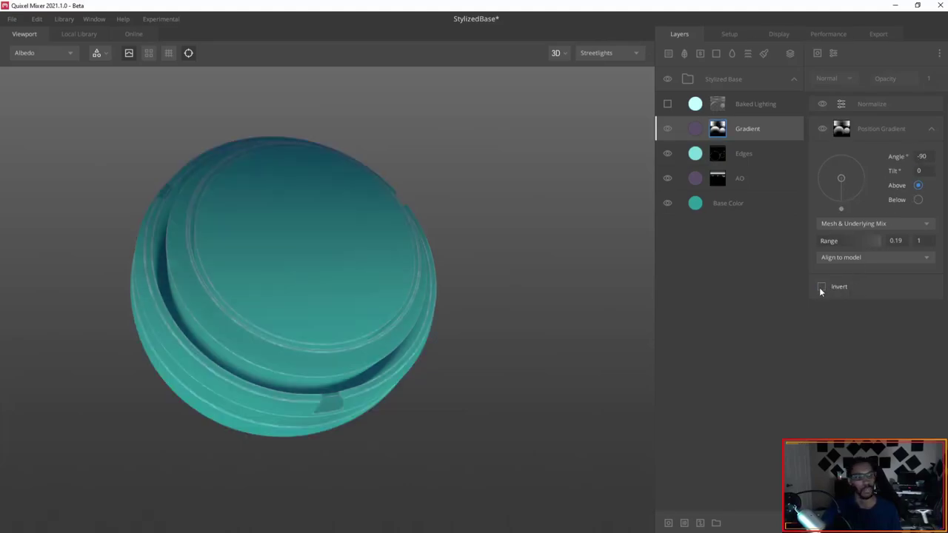
{"action": "left_click", "coordinate": [822, 288]}
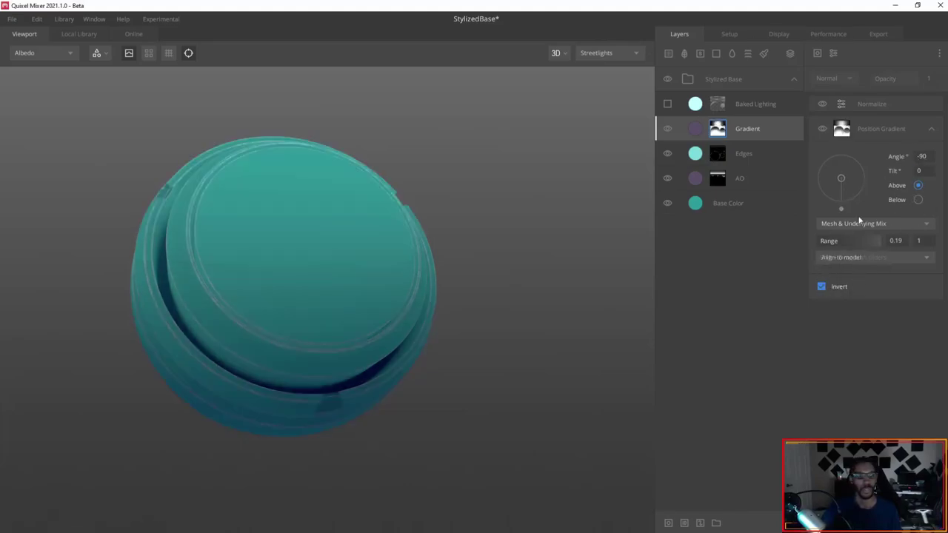
{"action": "left_click_drag", "start_coordinate": [367, 211], "coordinate": [489, 415]}
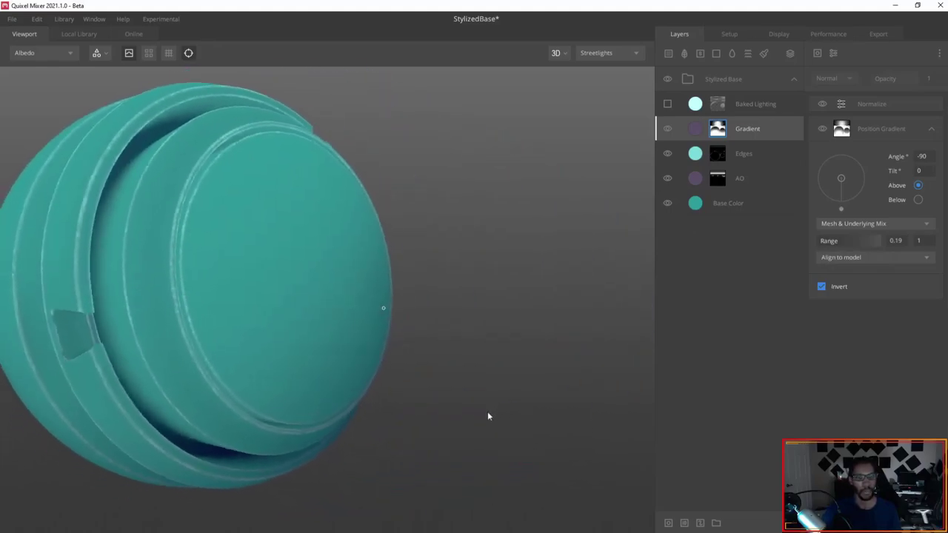
{"action": "left_click_drag", "start_coordinate": [489, 376], "coordinate": [429, 169]}
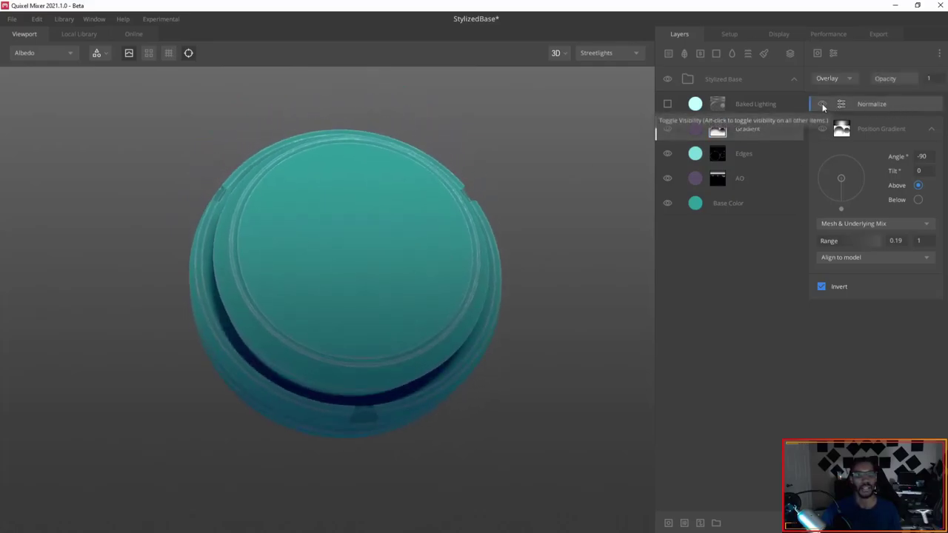
Re-enable the Normalize modifier on the Gradient layer's mask
{"action": "left_click_drag", "start_coordinate": [537, 309], "coordinate": [355, 317]}
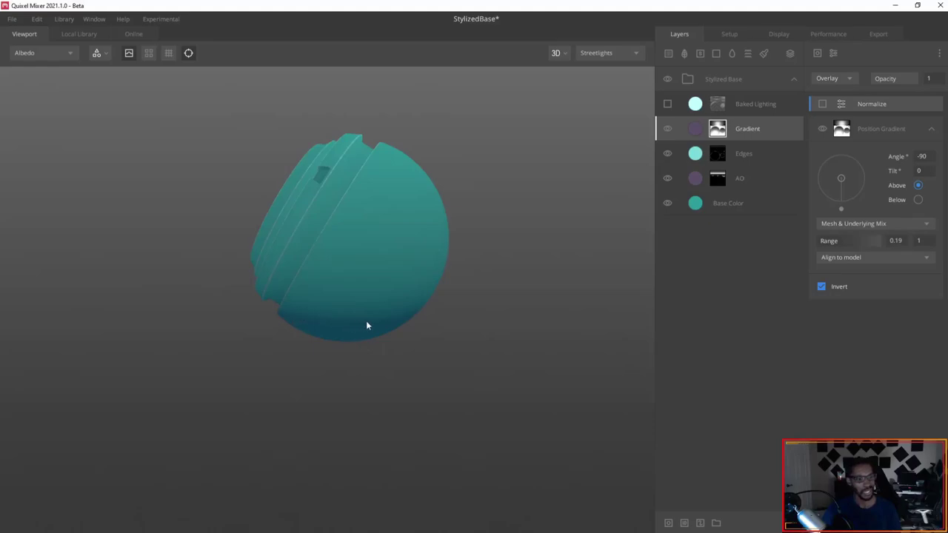
{"action": "left_click_drag", "start_coordinate": [427, 324], "coordinate": [358, 235]}
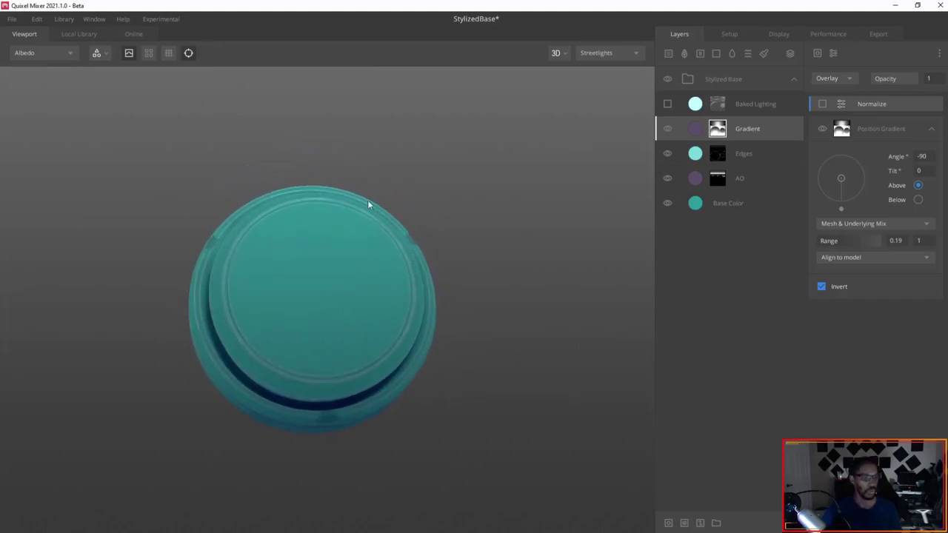
{"action": "mouse_move", "coordinate": [459, 244]}
{"action": "left_mouse_down"}
{"action": "mouse_move", "coordinate": [423, 254]}
{"action": "mouse_move", "coordinate": [444, 245]}
{"action": "left_mouse_up"}
{"action": "left_click", "coordinate": [823, 105]}
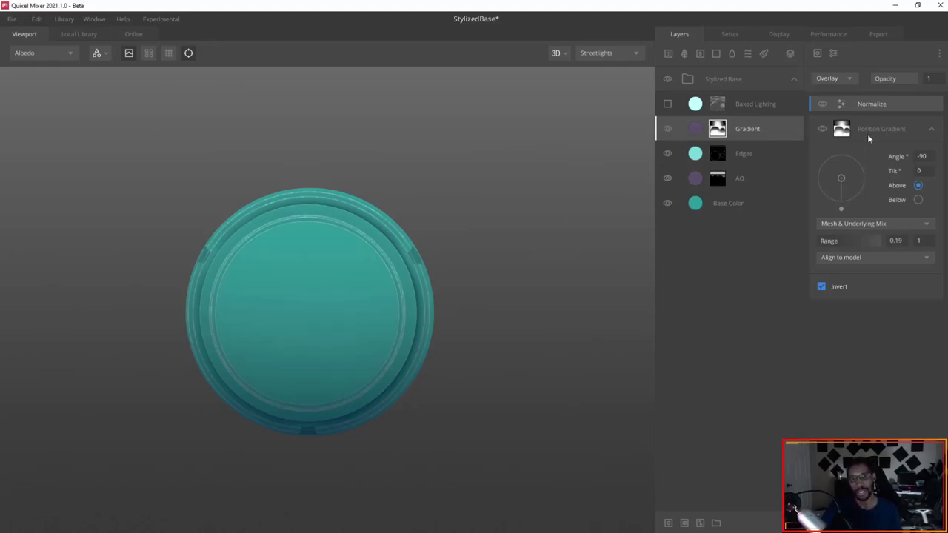
Look through the mask modifier list and blend modes, keeping the Overlay blend
{"action": "left_click", "coordinate": [833, 54]}
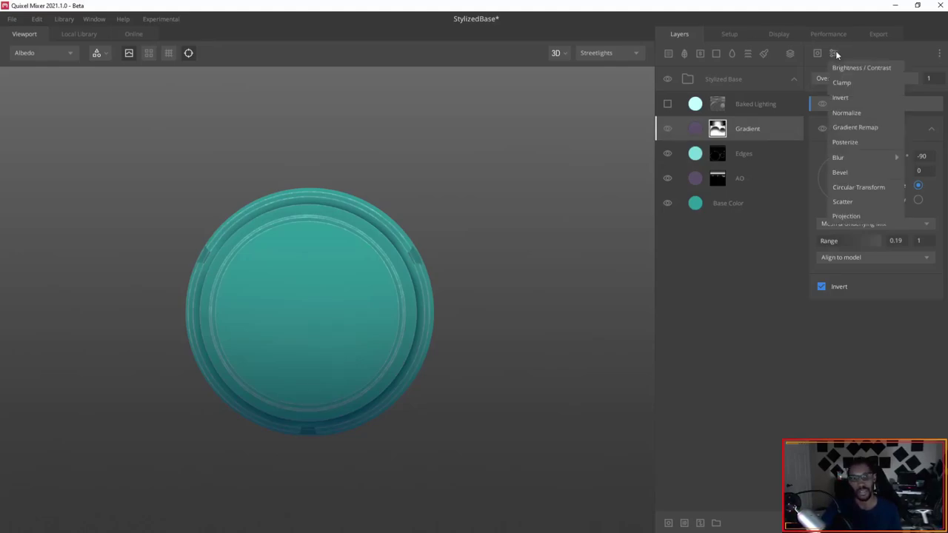
{"action": "left_click", "coordinate": [835, 54]}
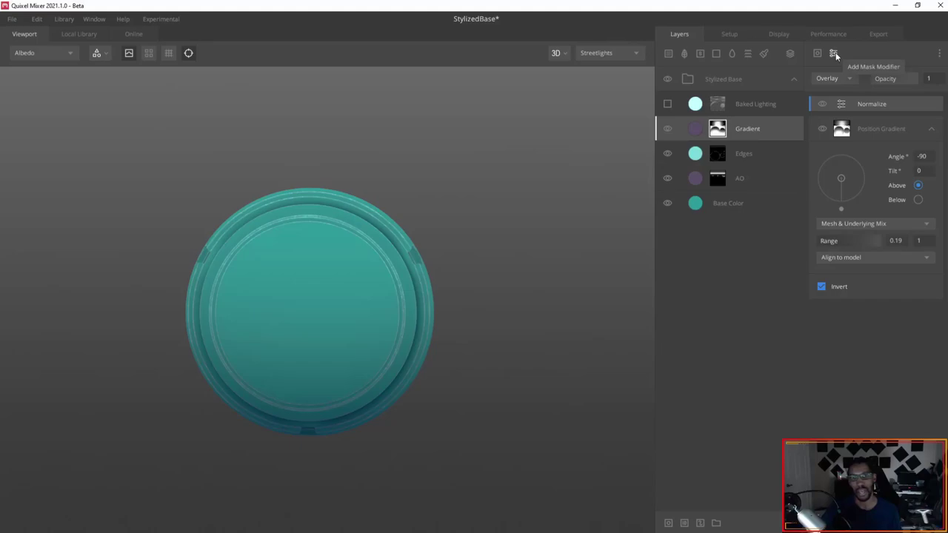
{"action": "left_click", "coordinate": [834, 53]}
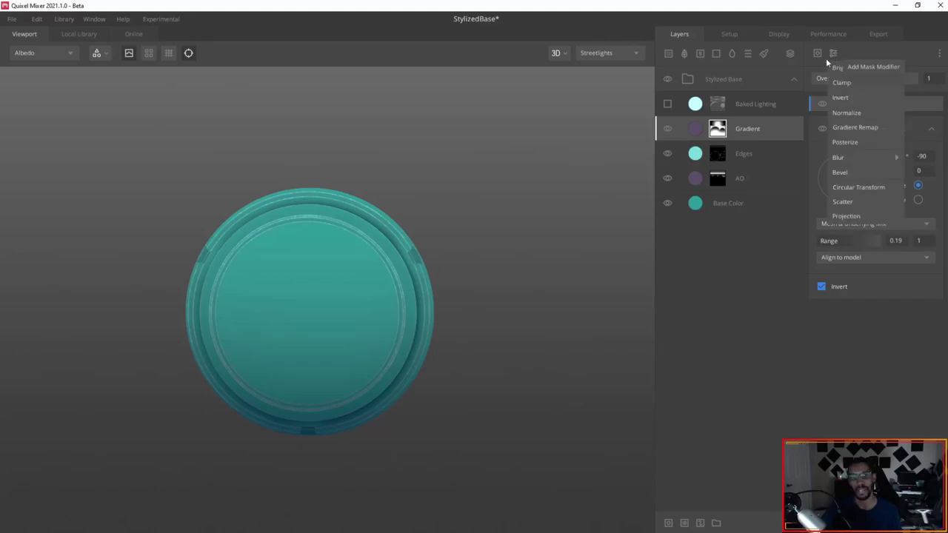
{"action": "left_click", "coordinate": [860, 113]}
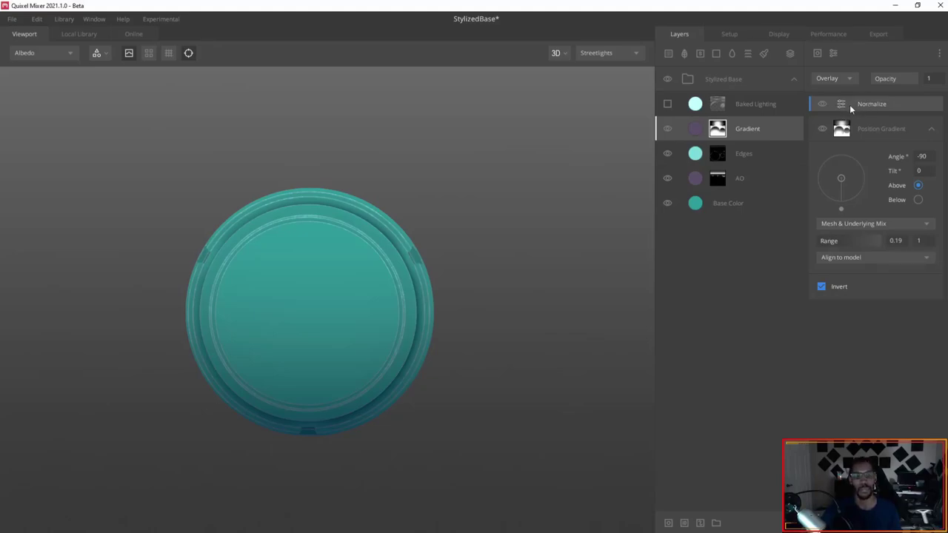
{"action": "left_click_drag", "start_coordinate": [474, 239], "coordinate": [506, 224]}
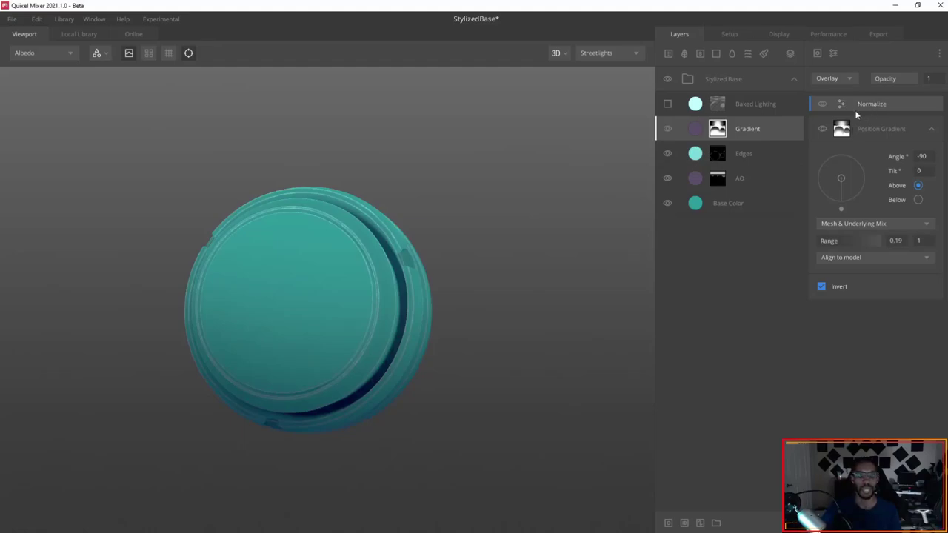
{"action": "left_click", "coordinate": [829, 78]}
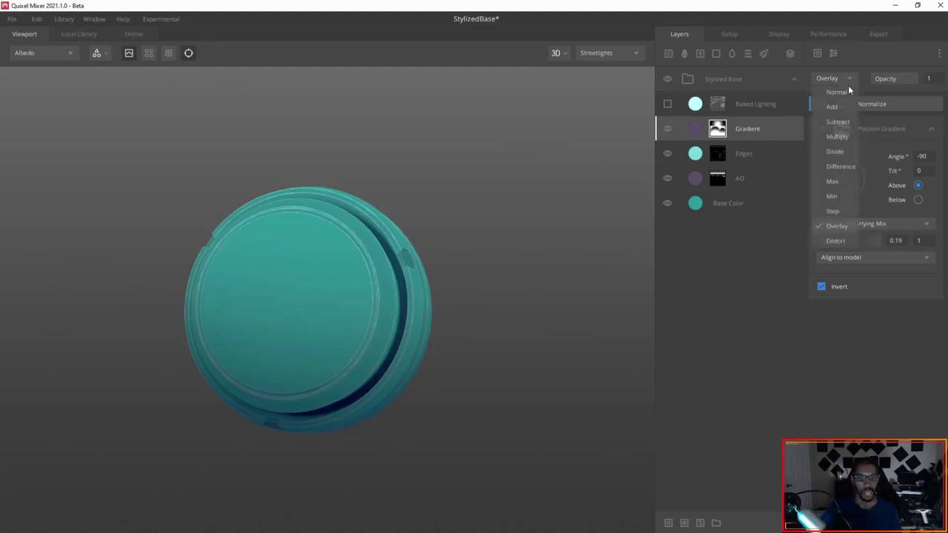
{"action": "left_click", "coordinate": [876, 109]}
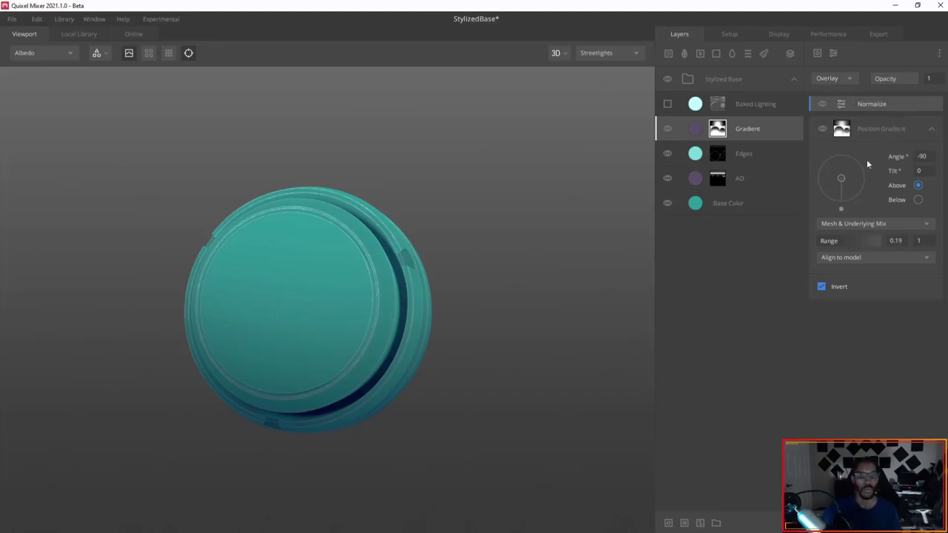
Toggle Normalize off and back on to compare the sphere's shading
{"action": "left_click_drag", "start_coordinate": [592, 237], "coordinate": [275, 208]}
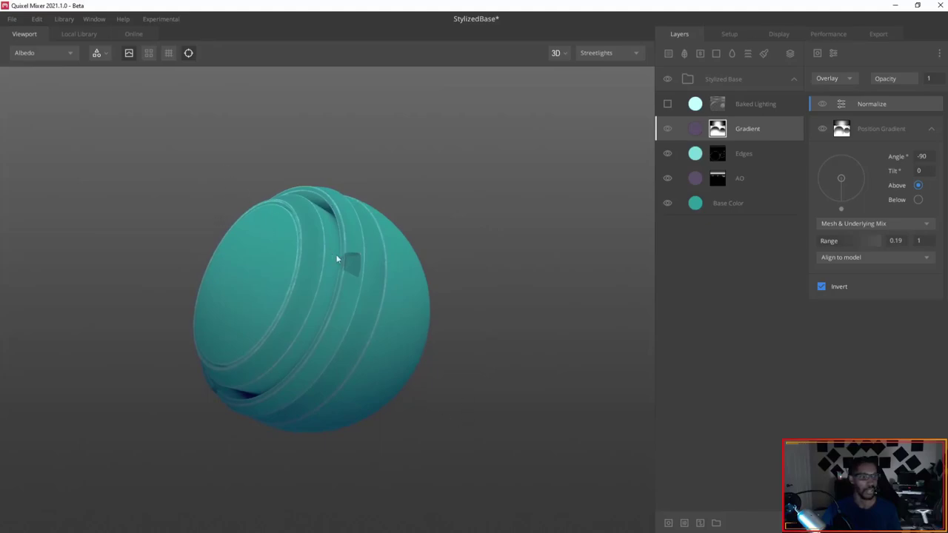
{"action": "left_click_drag", "start_coordinate": [380, 315], "coordinate": [288, 298]}
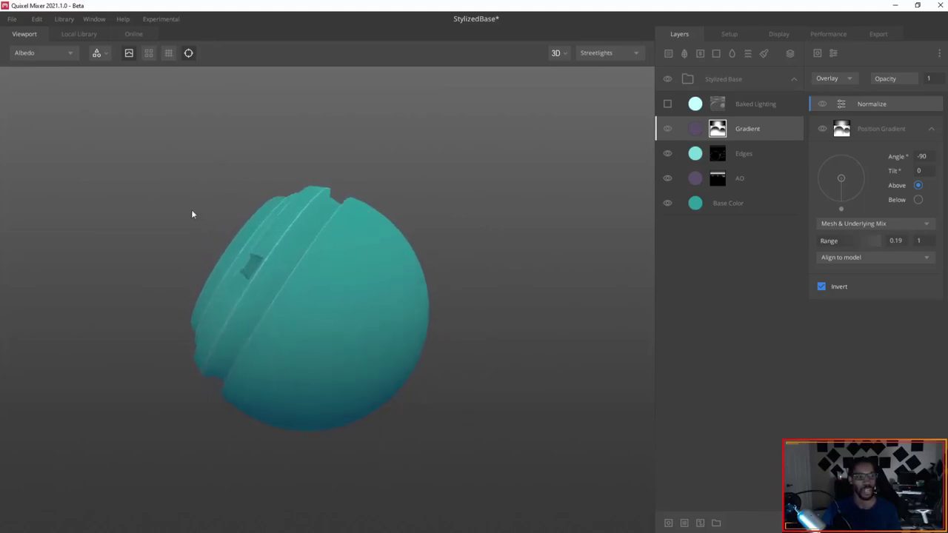
{"action": "scroll", "coordinate": [377, 337], "scroll_direction": "down", "scroll_amount": 3}
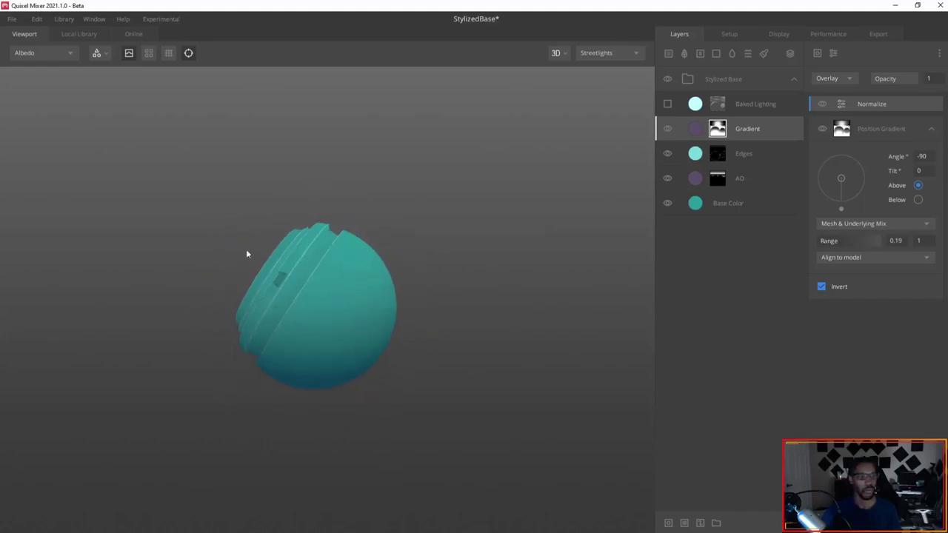
{"action": "left_click_drag", "start_coordinate": [296, 303], "coordinate": [317, 369]}
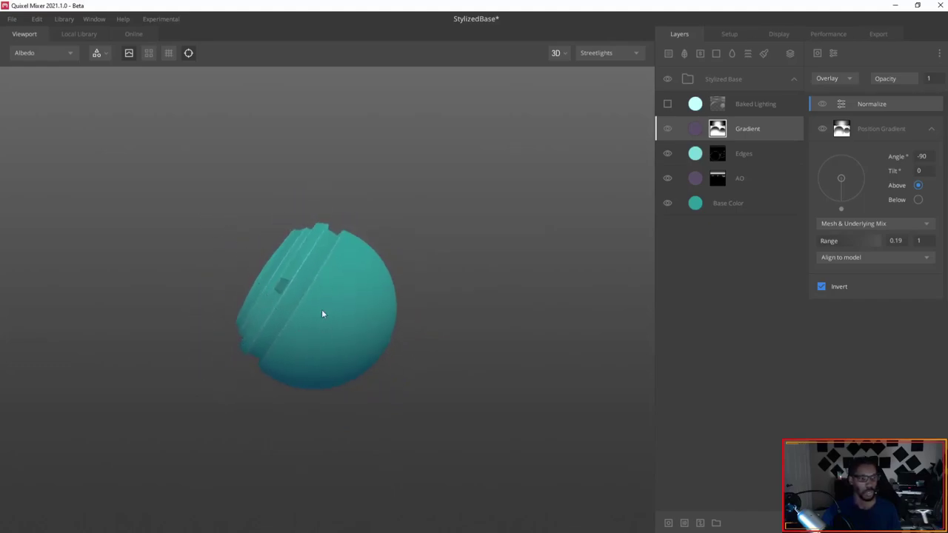
{"action": "left_click", "coordinate": [823, 104]}
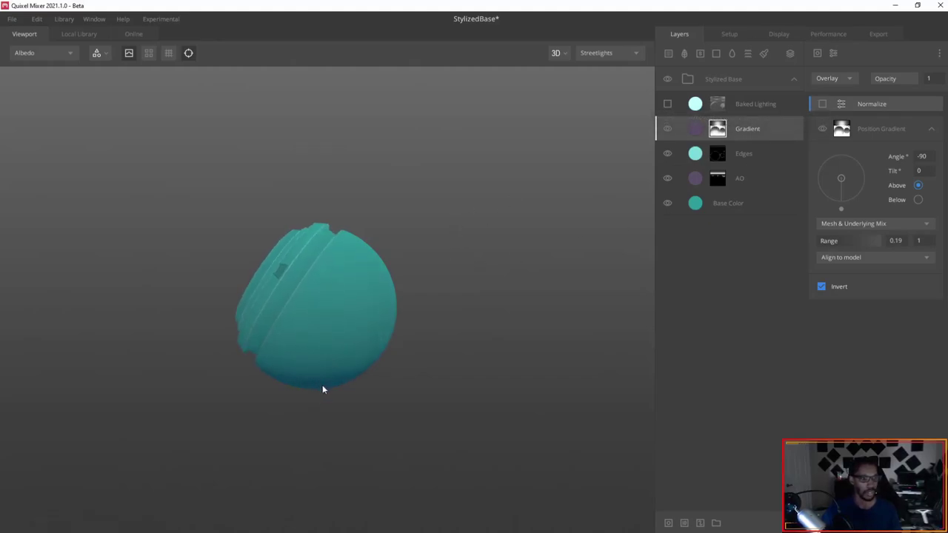
{"action": "left_click", "coordinate": [822, 104]}
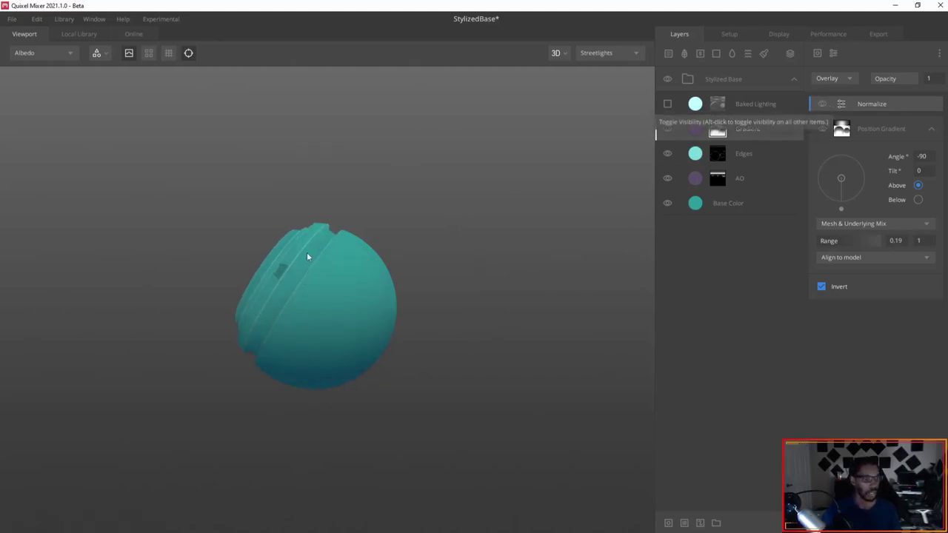
{"action": "left_click_drag", "start_coordinate": [269, 367], "coordinate": [356, 292]}
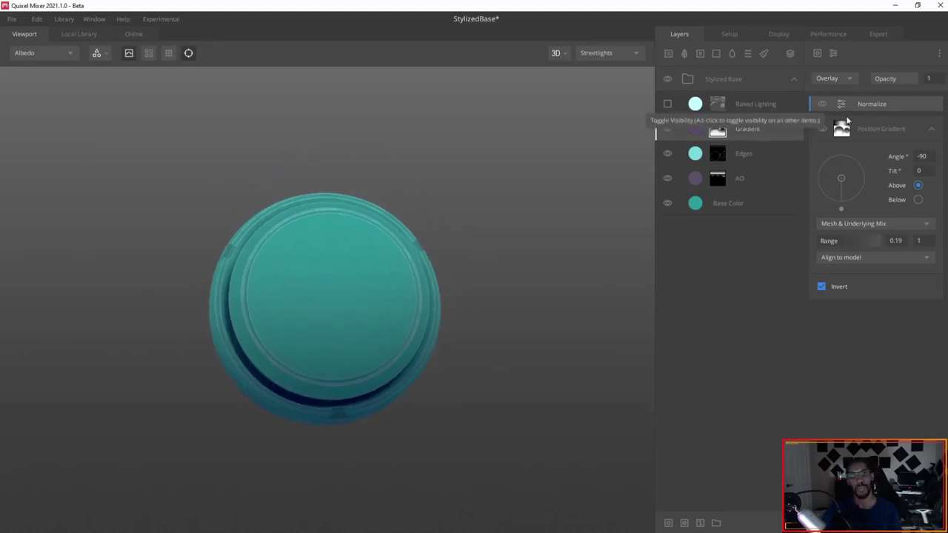
{"action": "left_click", "coordinate": [849, 78]}
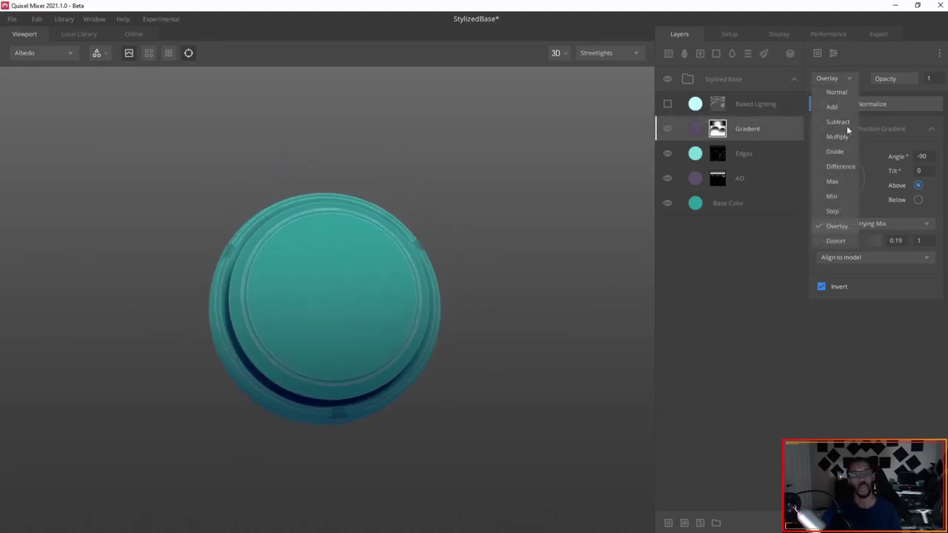
{"action": "left_click", "coordinate": [843, 107]}
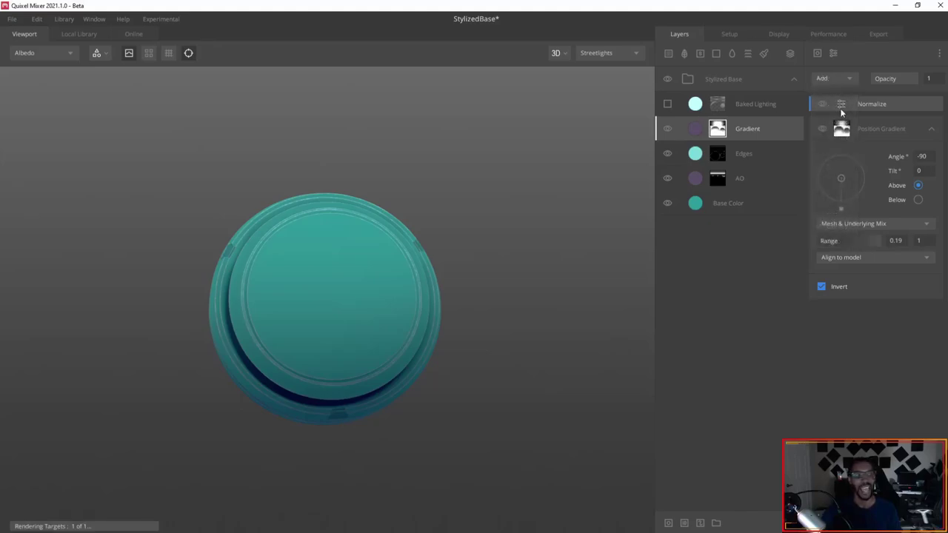
{"action": "left_click_drag", "start_coordinate": [447, 300], "coordinate": [310, 385]}
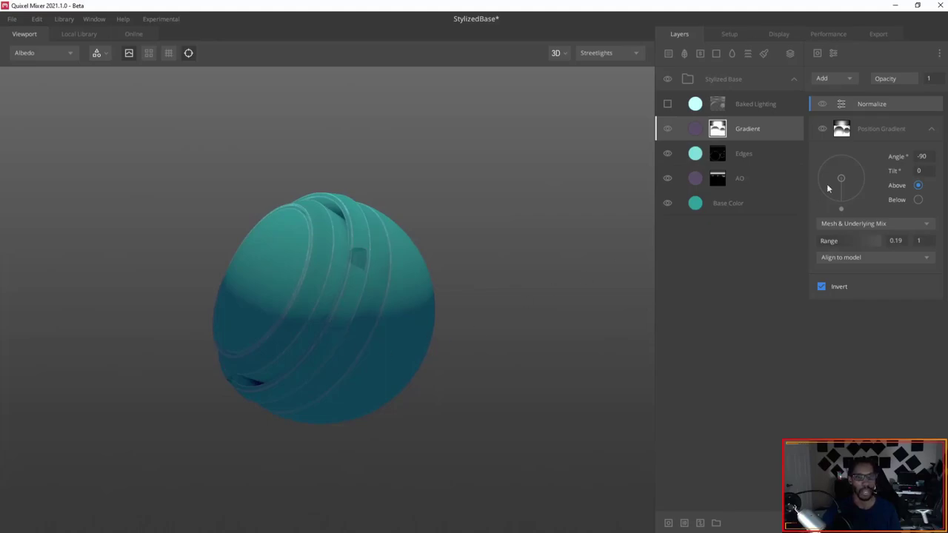
{"action": "left_click", "coordinate": [842, 74]}
{"action": "left_click", "coordinate": [833, 136]}
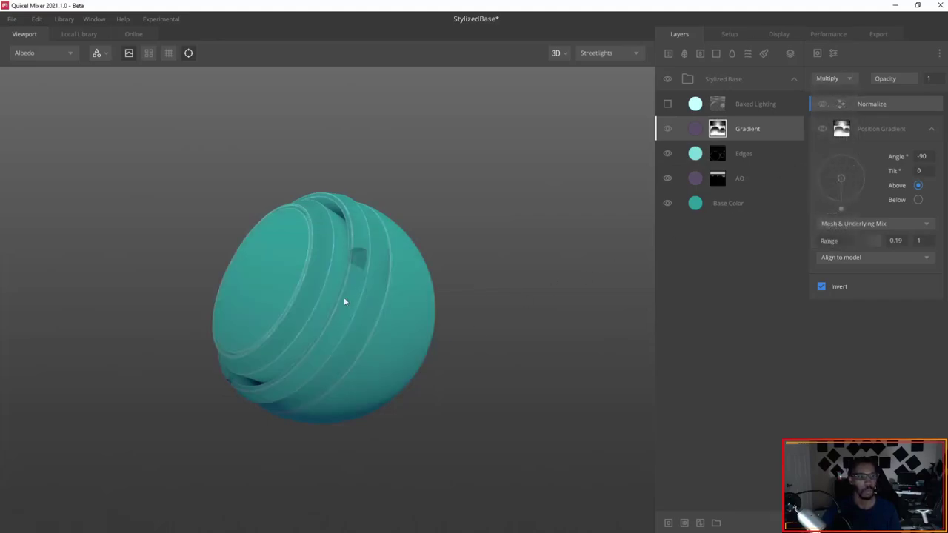
{"action": "left_click_drag", "start_coordinate": [368, 385], "coordinate": [422, 407]}
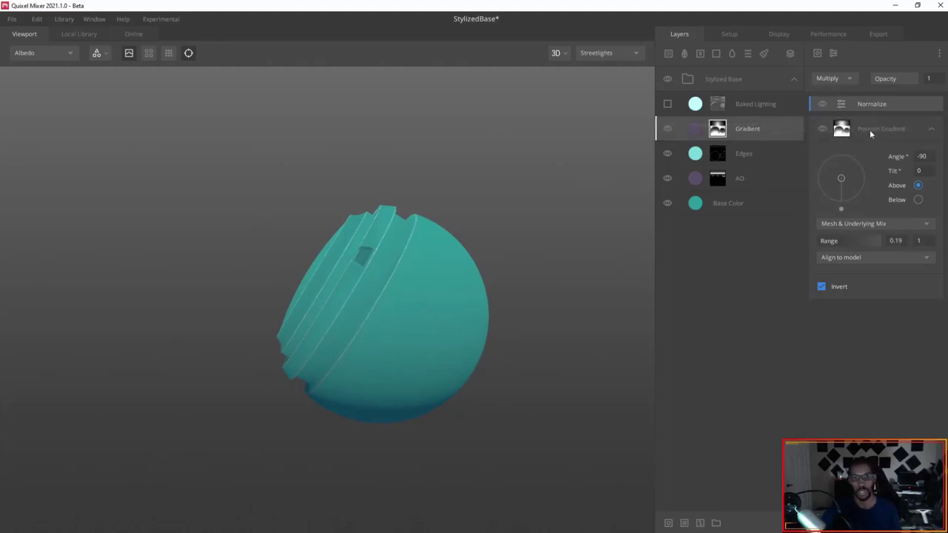
{"action": "left_click_drag", "start_coordinate": [442, 284], "coordinate": [537, 377]}
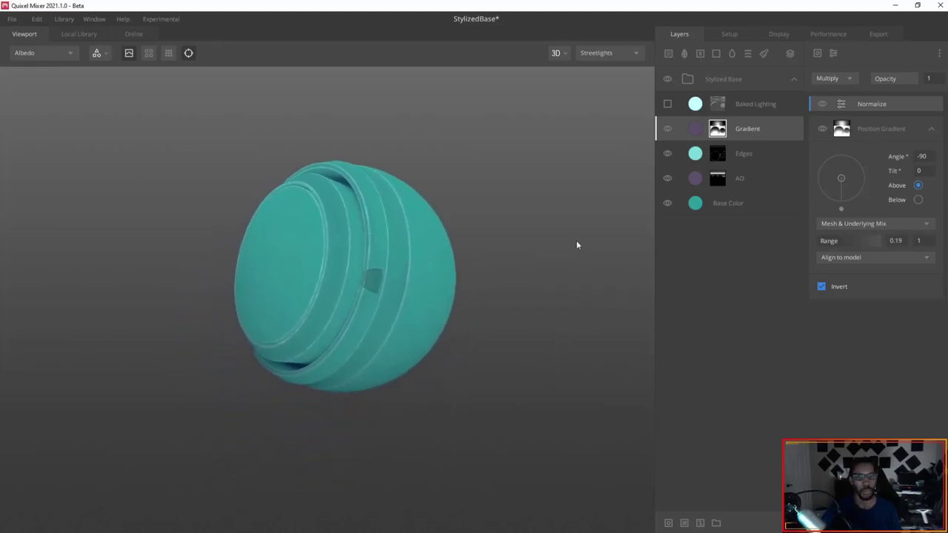
{"action": "left_click_drag", "start_coordinate": [578, 244], "coordinate": [402, 237]}
{"action": "left_click", "coordinate": [846, 79]}
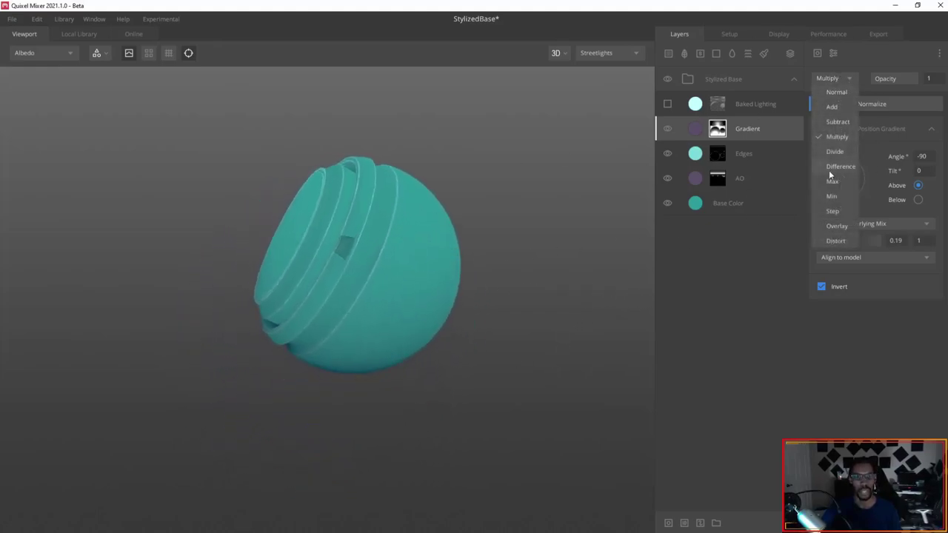
{"action": "left_click", "coordinate": [837, 226]}
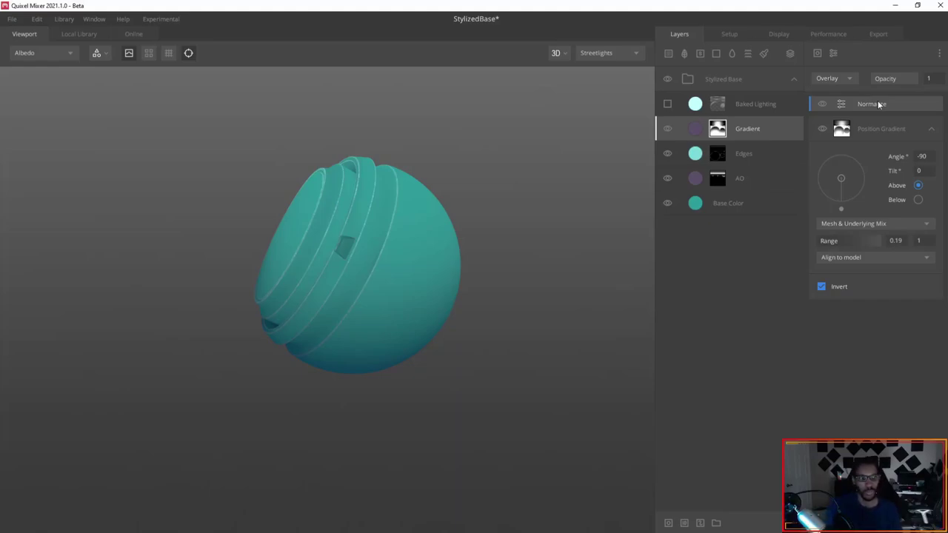
{"action": "left_click_drag", "start_coordinate": [368, 197], "coordinate": [425, 206]}
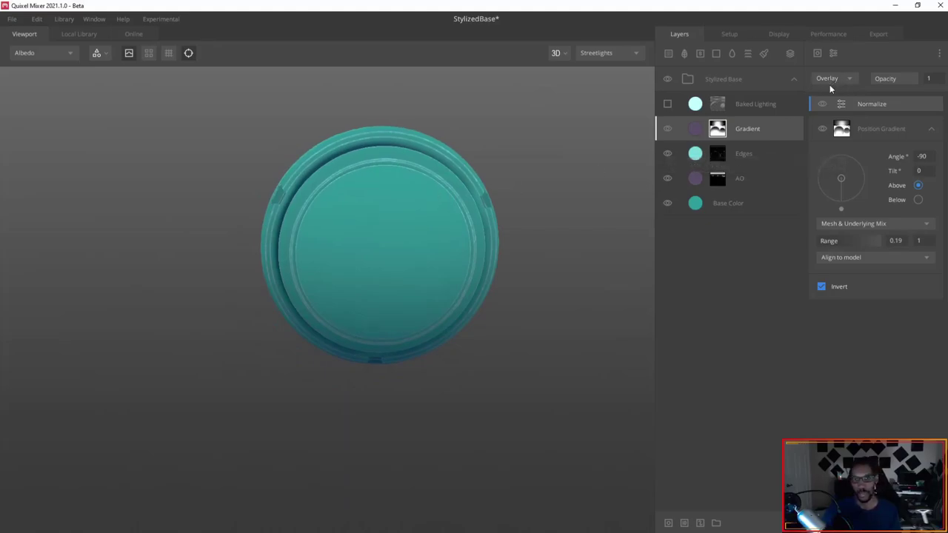
{"action": "left_click_drag", "start_coordinate": [454, 132], "coordinate": [472, 239]}
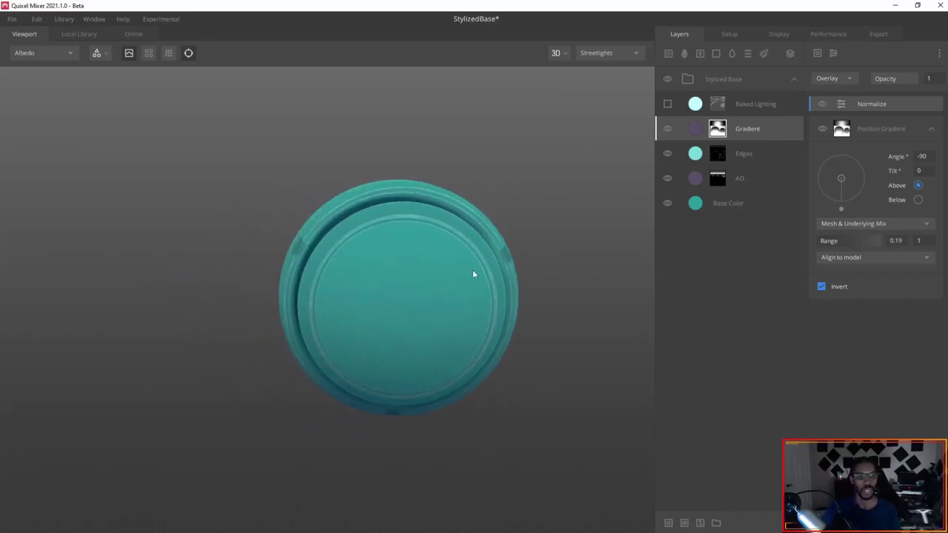
{"action": "left_click_drag", "start_coordinate": [474, 275], "coordinate": [593, 200]}
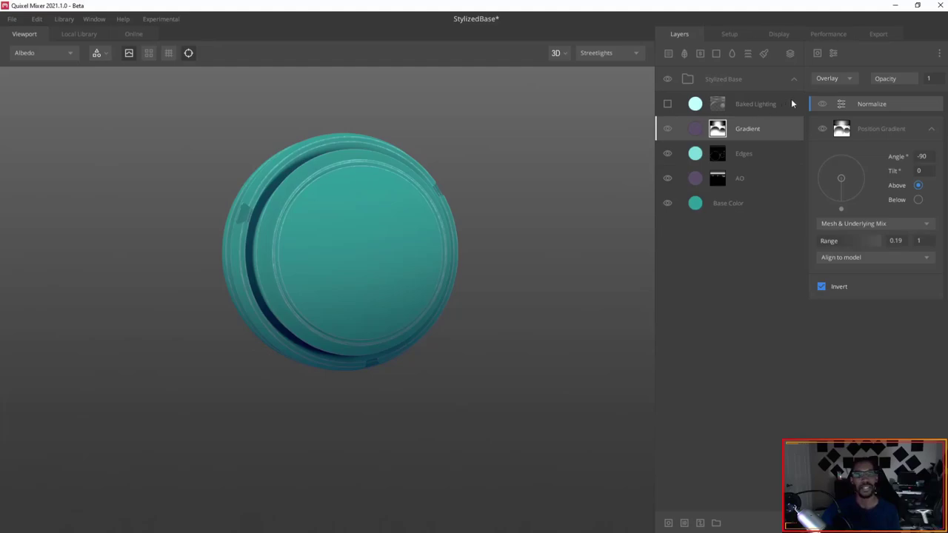
Make the Baked Lighting layer visible, select it, and orbit the sphere to face the camera
{"action": "left_click", "coordinate": [669, 109]}
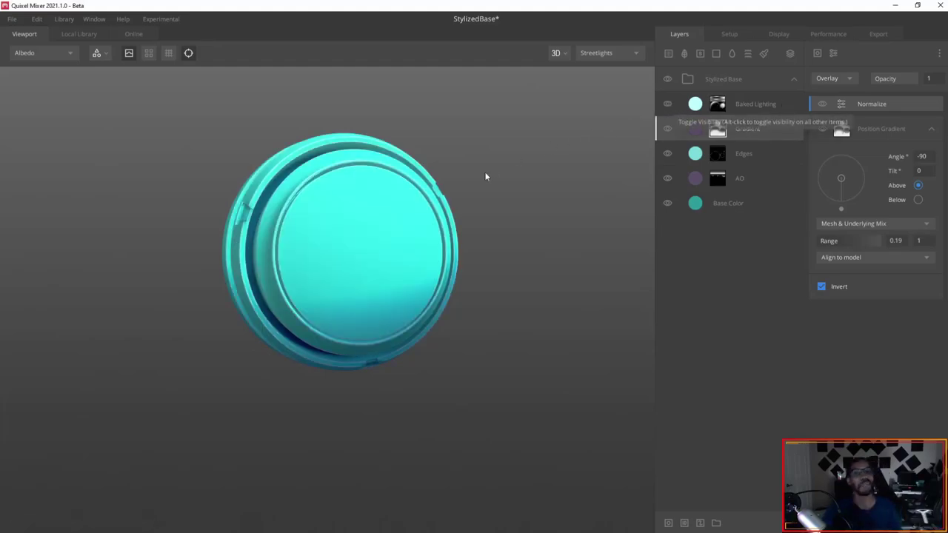
{"action": "left_click", "coordinate": [770, 110]}
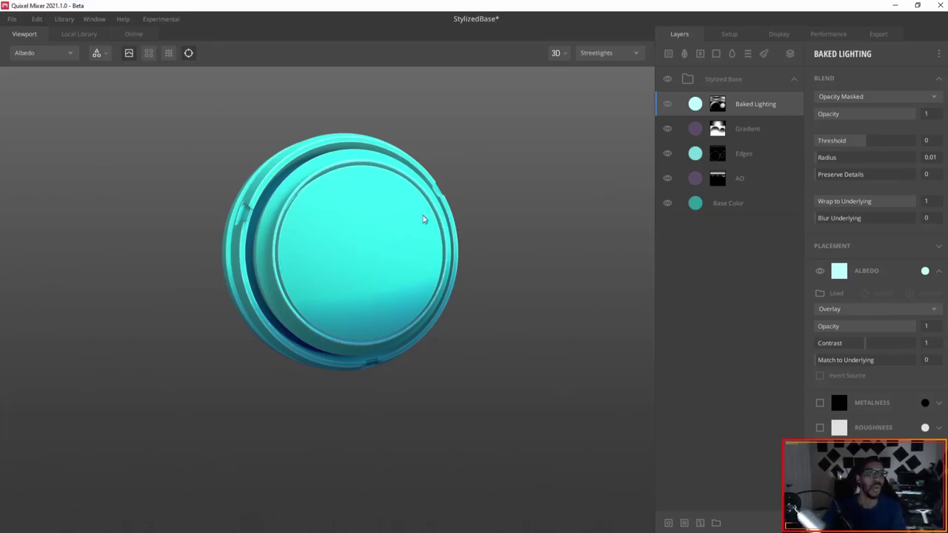
{"action": "left_click_drag", "start_coordinate": [383, 214], "coordinate": [485, 238]}
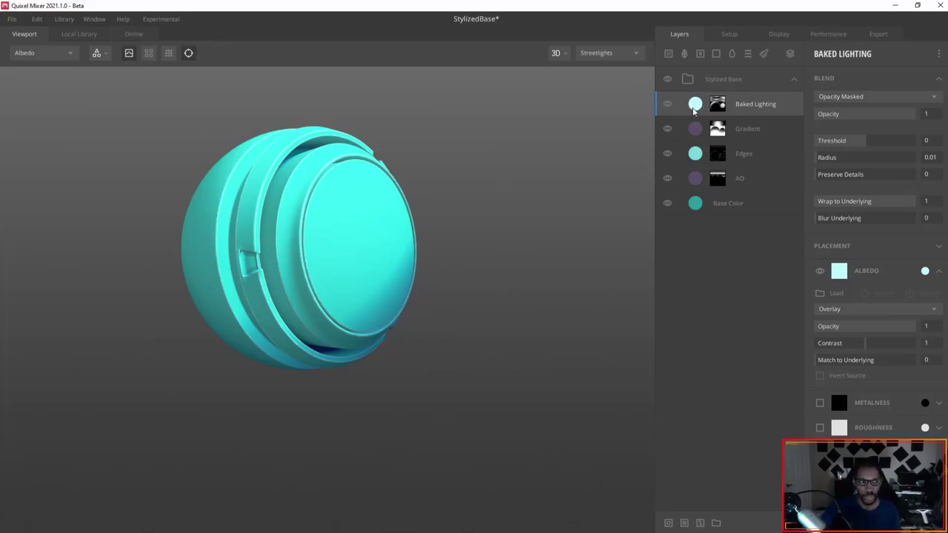
{"action": "left_click_drag", "start_coordinate": [349, 229], "coordinate": [349, 195]}
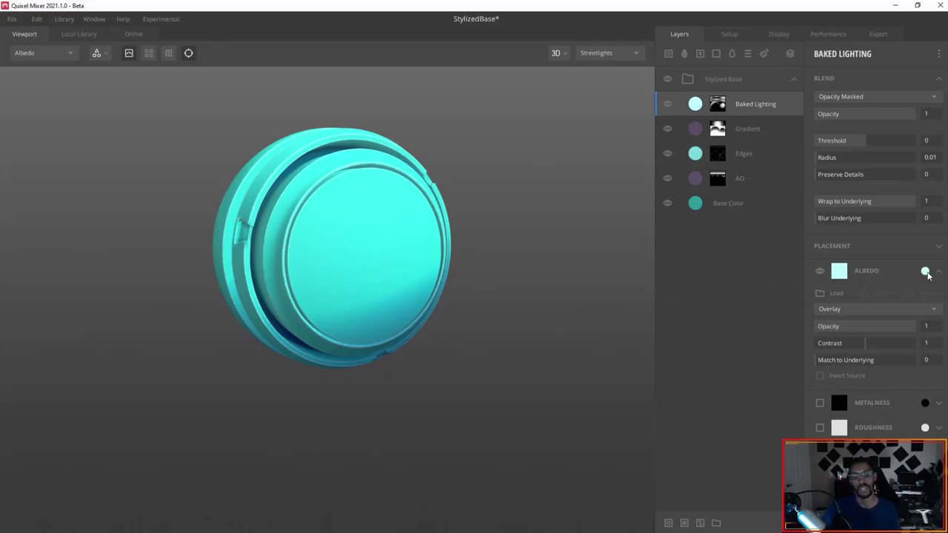
Keep Baked Lighting's albedo blend on Overlay and apply the pale cyan colour C5FDFF
{"action": "left_click", "coordinate": [890, 312]}
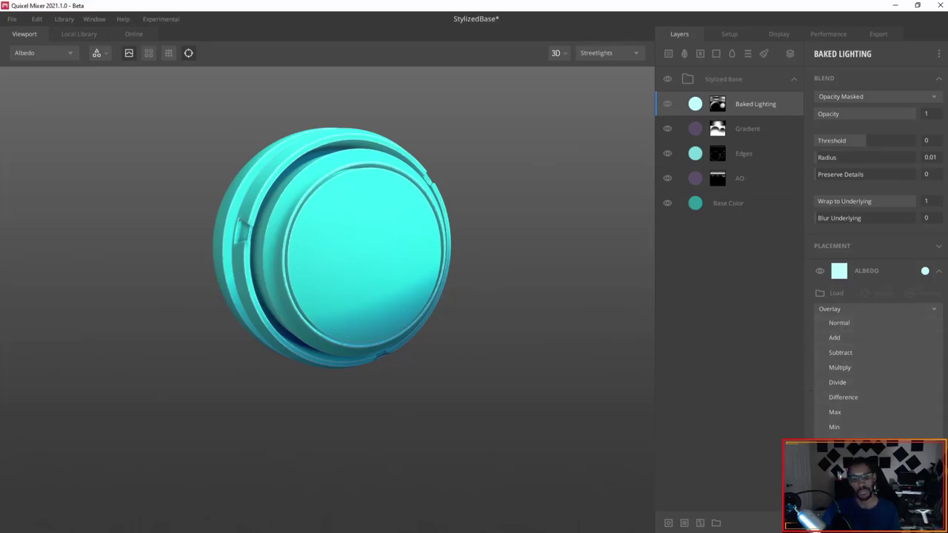
{"action": "left_click", "coordinate": [708, 335]}
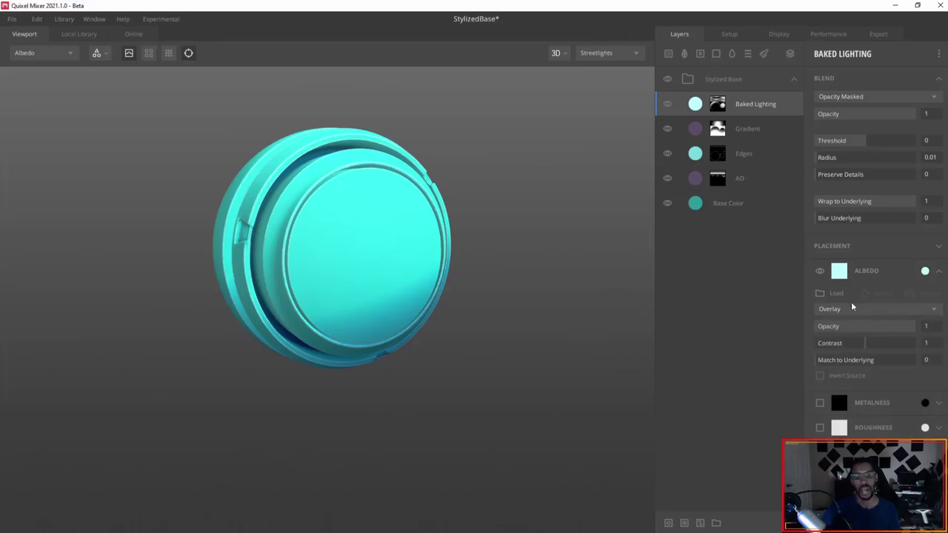
{"action": "left_click", "coordinate": [854, 306]}
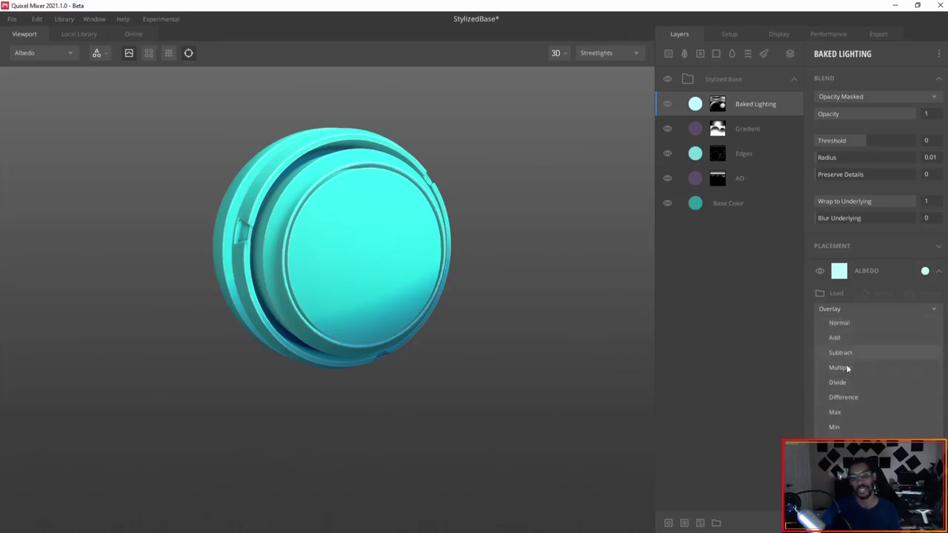
{"action": "left_click", "coordinate": [757, 342]}
{"action": "left_click_drag", "start_coordinate": [444, 245], "coordinate": [447, 311]}
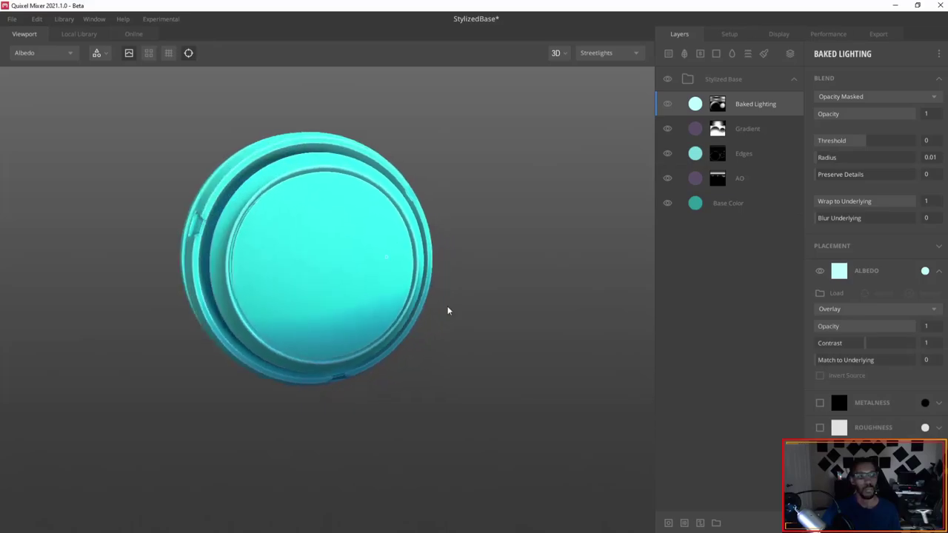
{"action": "left_click", "coordinate": [925, 271]}
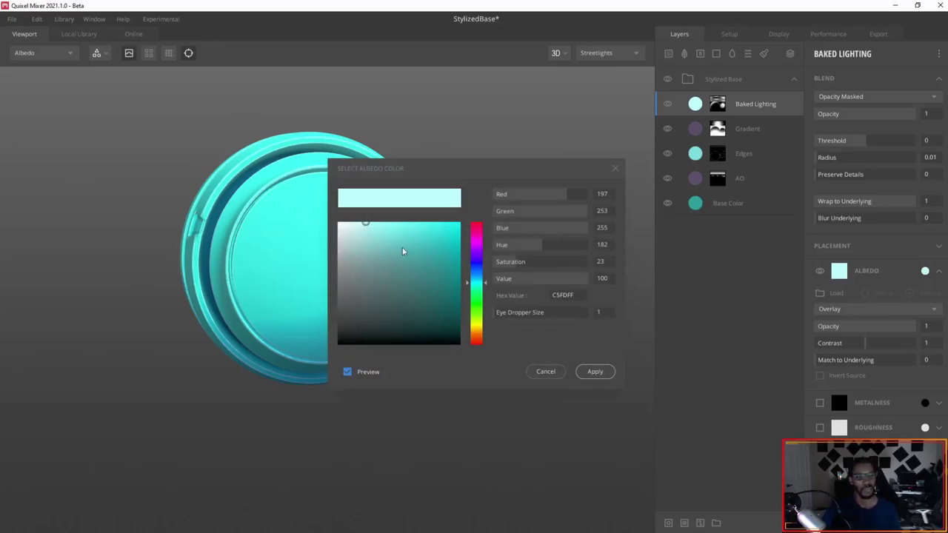
{"action": "left_click", "coordinate": [597, 372]}
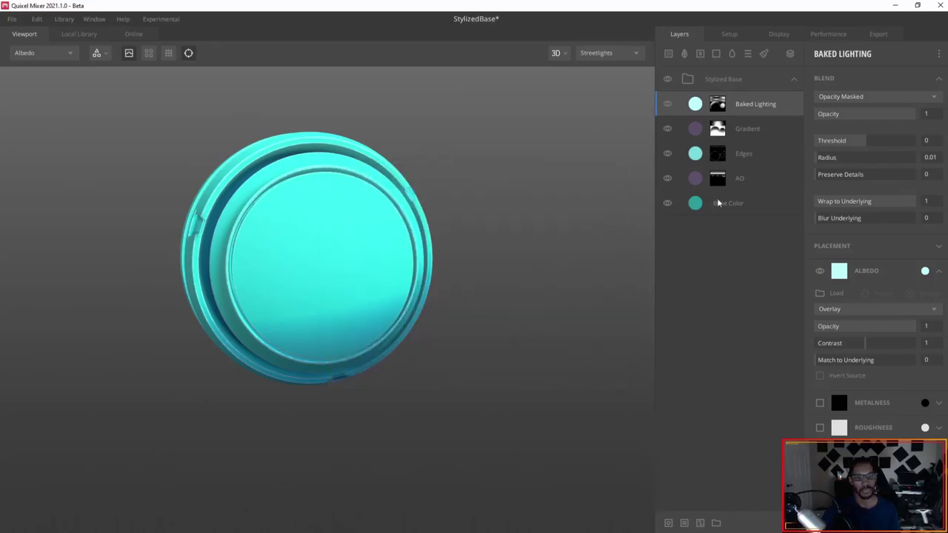
Open the Baked Lighting mask settings and briefly bring up the layer's options
{"action": "left_click", "coordinate": [720, 107]}
{"action": "right_click", "coordinate": [753, 115]}
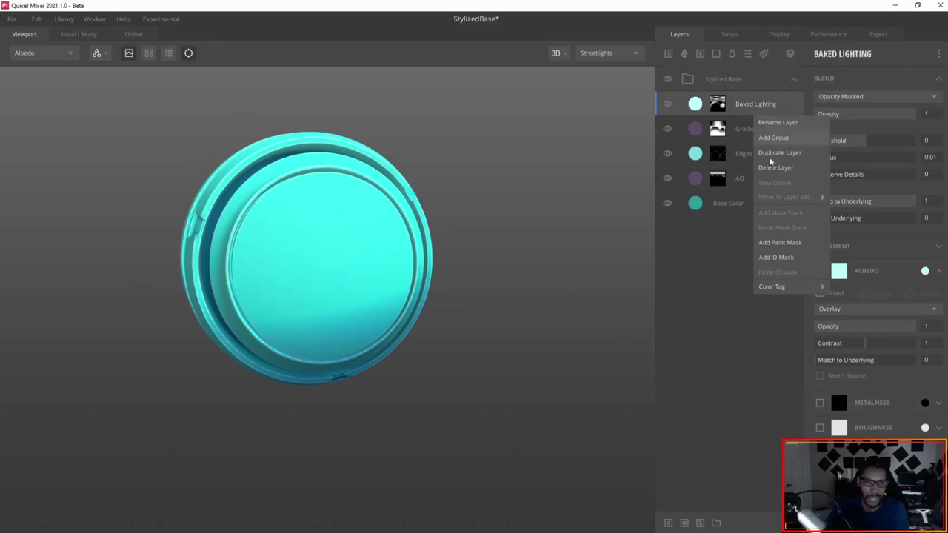
{"action": "left_click", "coordinate": [744, 232]}
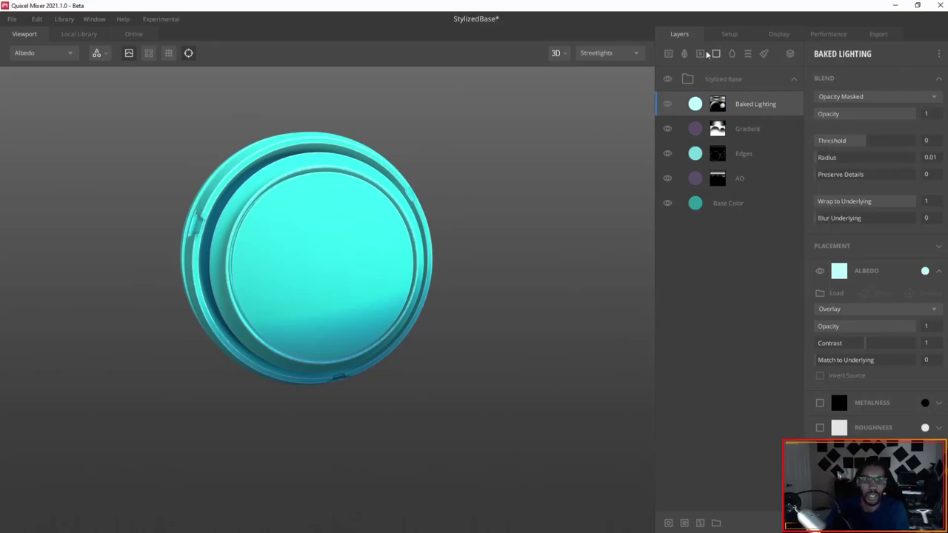
Preview the Baked Lighting layer mask in black and white and select its Normal component
{"action": "left_click", "coordinate": [720, 106]}
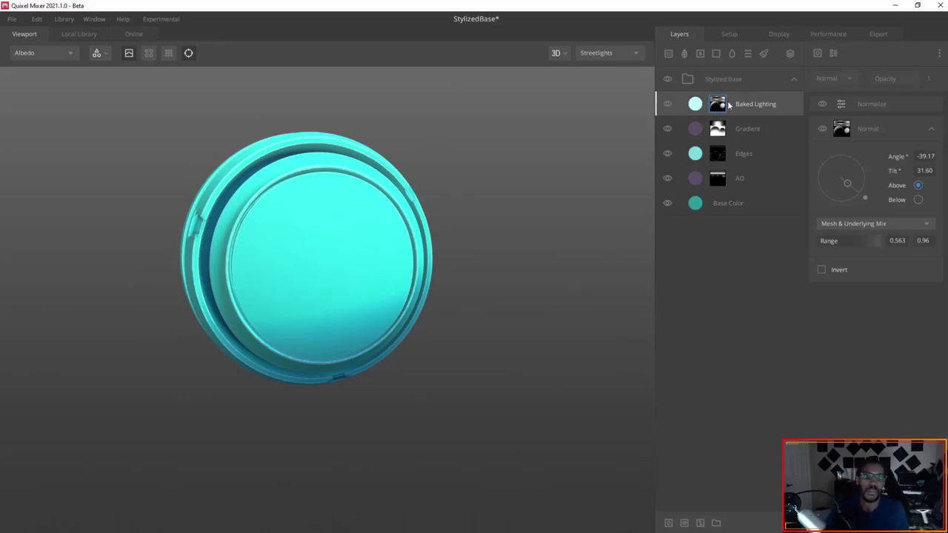
{"action": "key", "text": "2"}
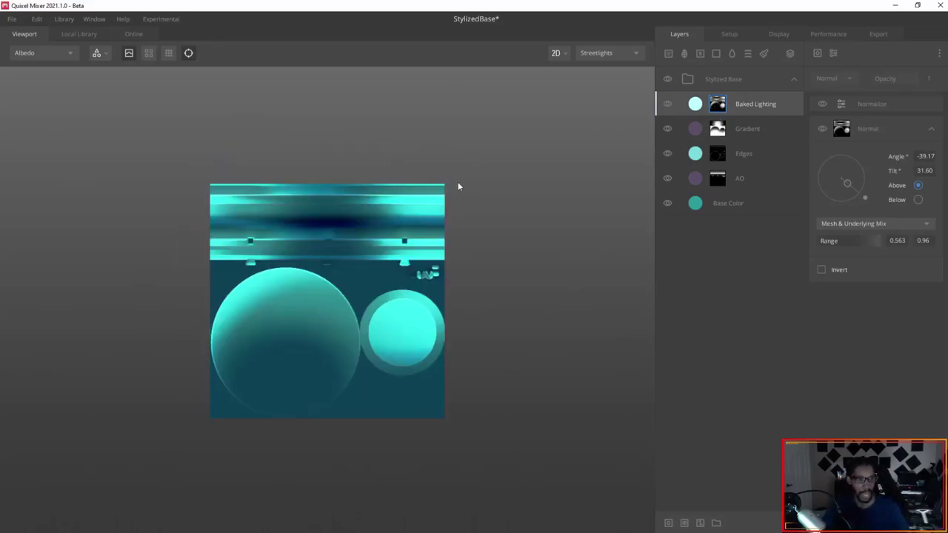
{"action": "key", "text": "1"}
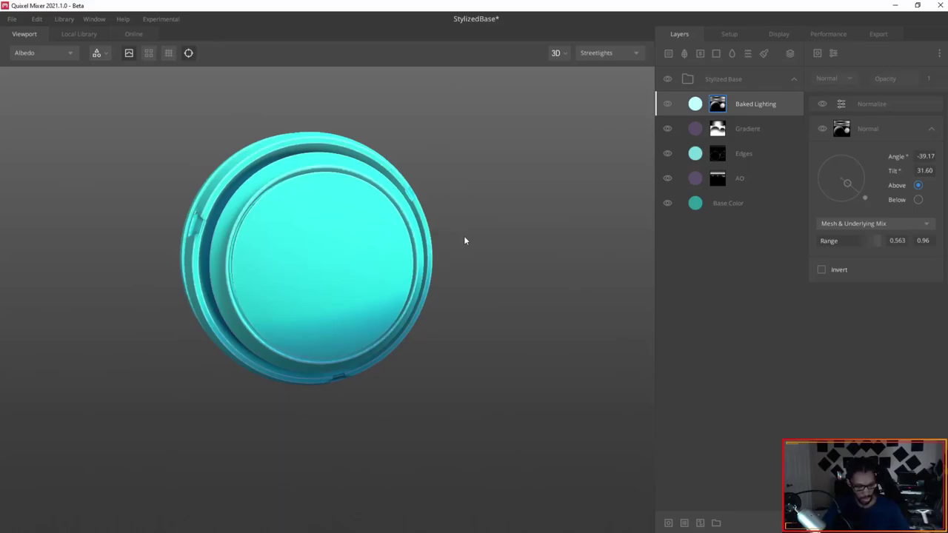
{"action": "key", "text": "m"}
{"action": "left_click_drag", "start_coordinate": [355, 255], "coordinate": [415, 252]}
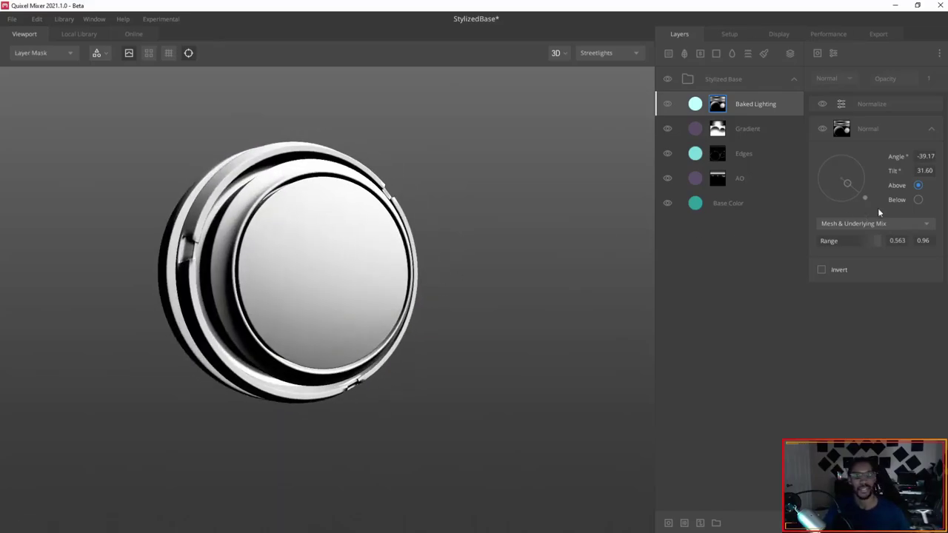
{"action": "left_click", "coordinate": [887, 127]}
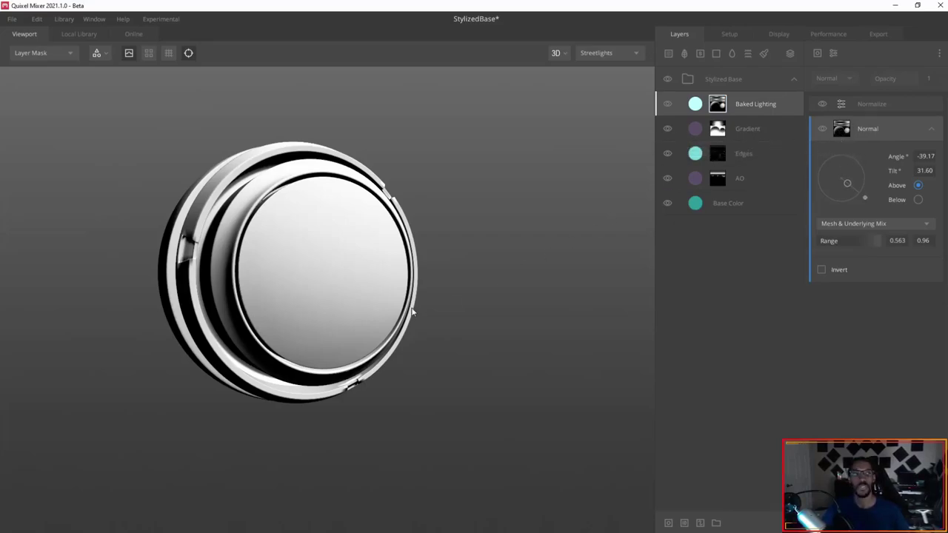
{"action": "mouse_move", "coordinate": [349, 271]}
{"action": "left_mouse_down"}
{"action": "mouse_move", "coordinate": [318, 268]}
{"action": "mouse_move", "coordinate": [353, 268]}
{"action": "mouse_move", "coordinate": [353, 257]}
{"action": "left_mouse_up"}
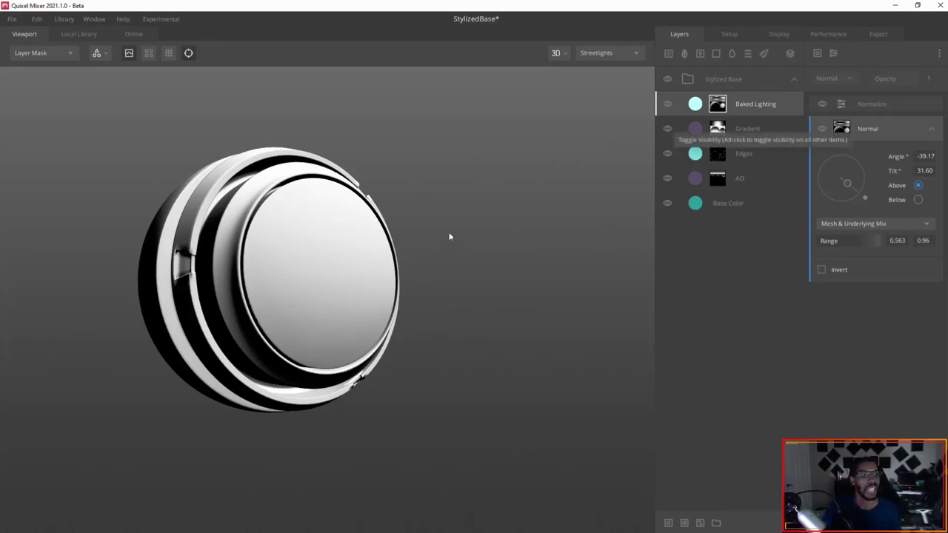
{"action": "left_click_drag", "start_coordinate": [449, 237], "coordinate": [326, 337]}
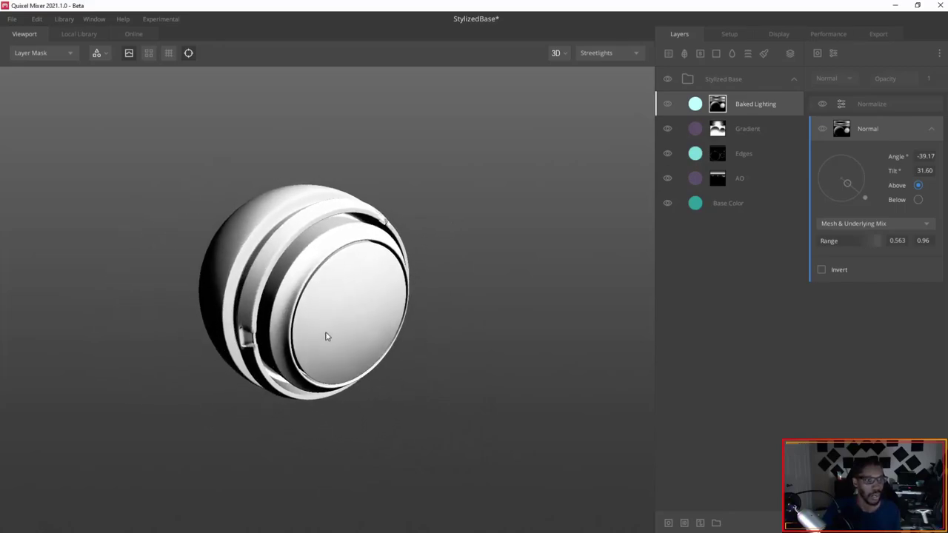
Turn off Normalize on the Baked Lighting mask and reselect the Normal component
{"action": "left_click", "coordinate": [716, 106]}
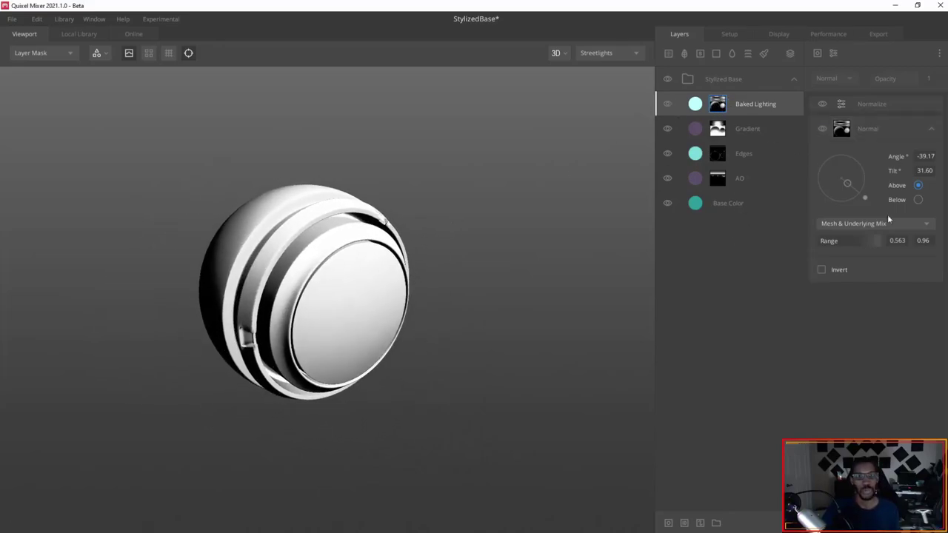
{"action": "left_click", "coordinate": [823, 105]}
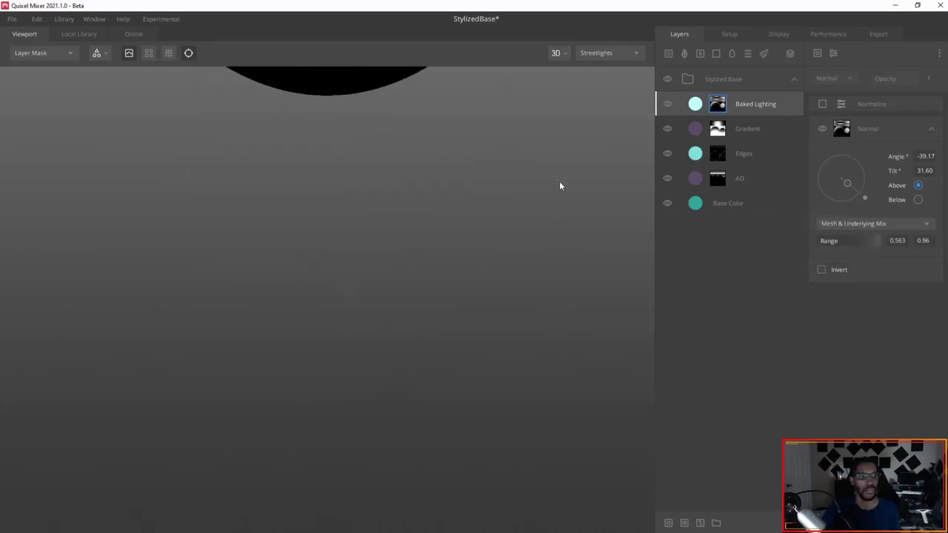
{"action": "left_click_drag", "start_coordinate": [560, 186], "coordinate": [434, 228]}
{"action": "left_click", "coordinate": [848, 132]}
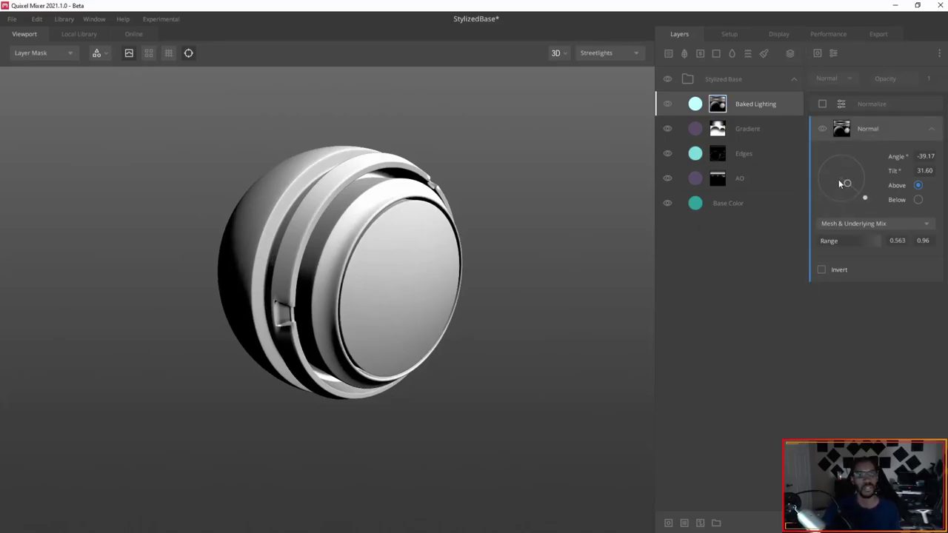
Zero the Normal mask's Angle and Tilt, then re-aim it to Angle -46.33, Tilt 33.66
{"action": "double_click", "coordinate": [926, 157]}
{"action": "type", "text": "0"}
{"action": "key", "text": "Return"}
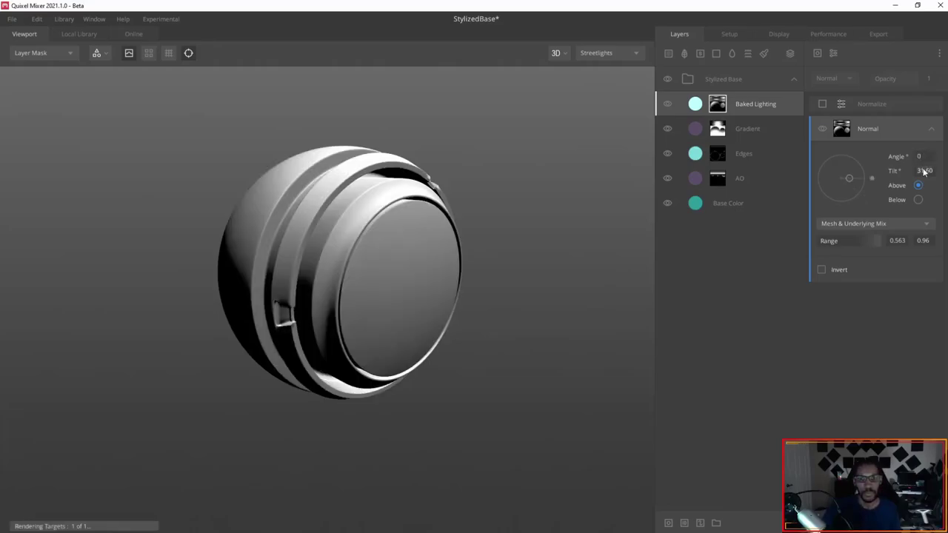
{"action": "type", "text": "0"}
{"action": "key", "text": "Return"}
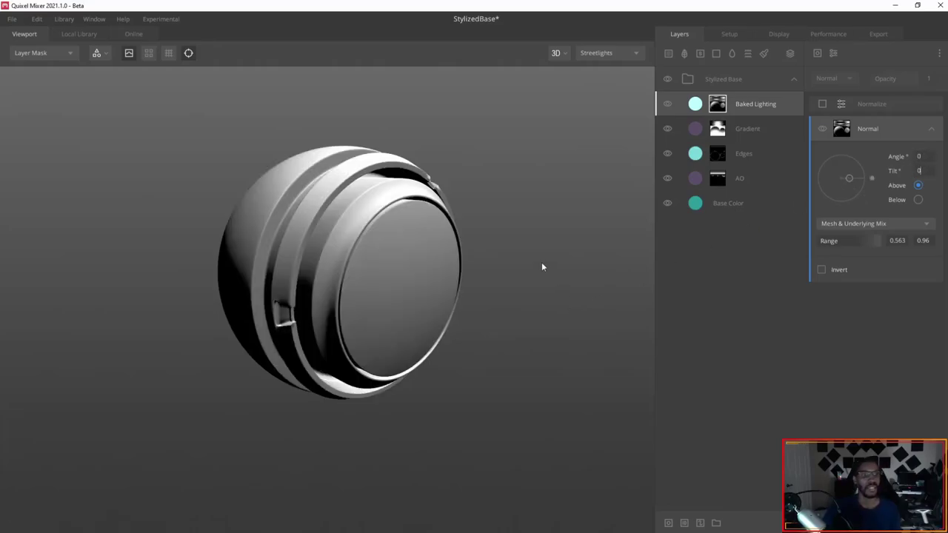
{"action": "scroll", "coordinate": [541, 266], "scroll_direction": "up", "scroll_amount": 3}
{"action": "scroll", "coordinate": [535, 254], "scroll_direction": "down", "scroll_amount": 2}
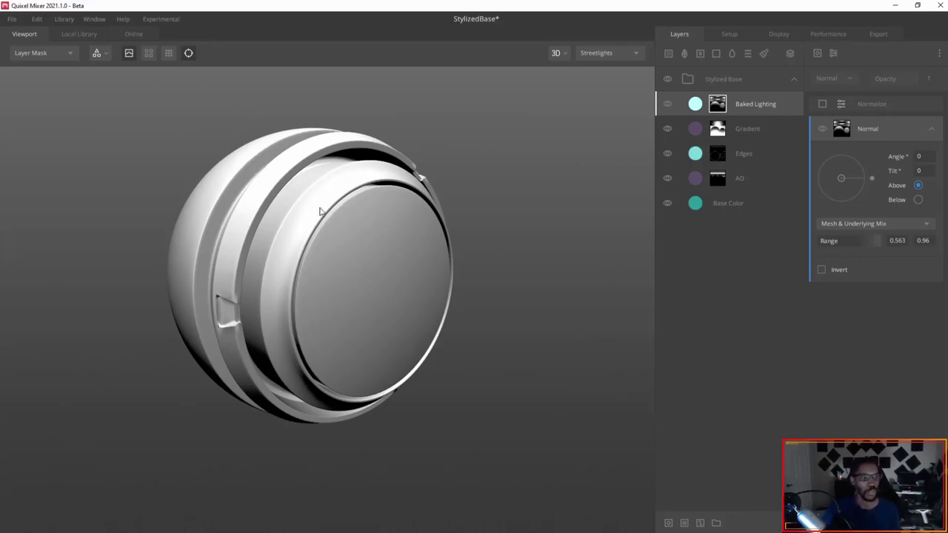
{"action": "left_click_drag", "start_coordinate": [319, 212], "coordinate": [260, 147]}
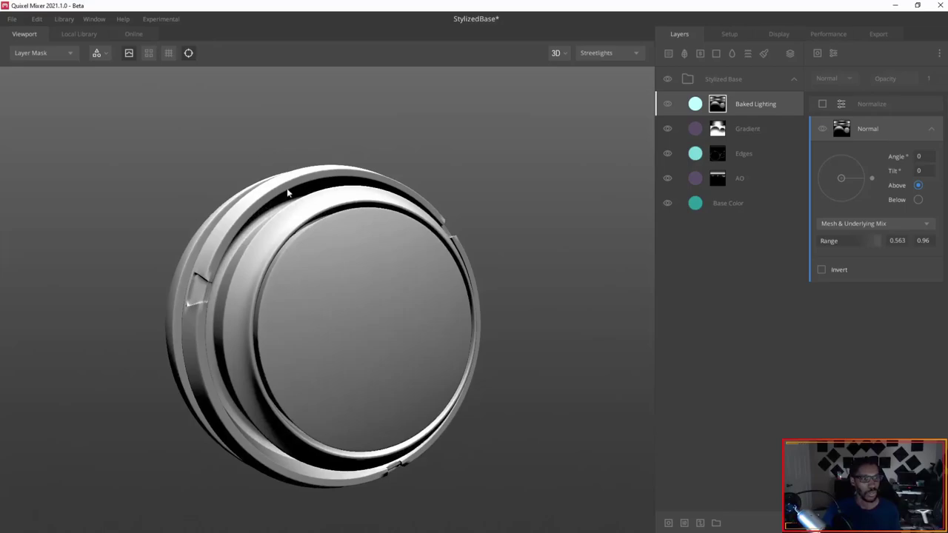
{"action": "left_click_drag", "start_coordinate": [283, 206], "coordinate": [300, 232]}
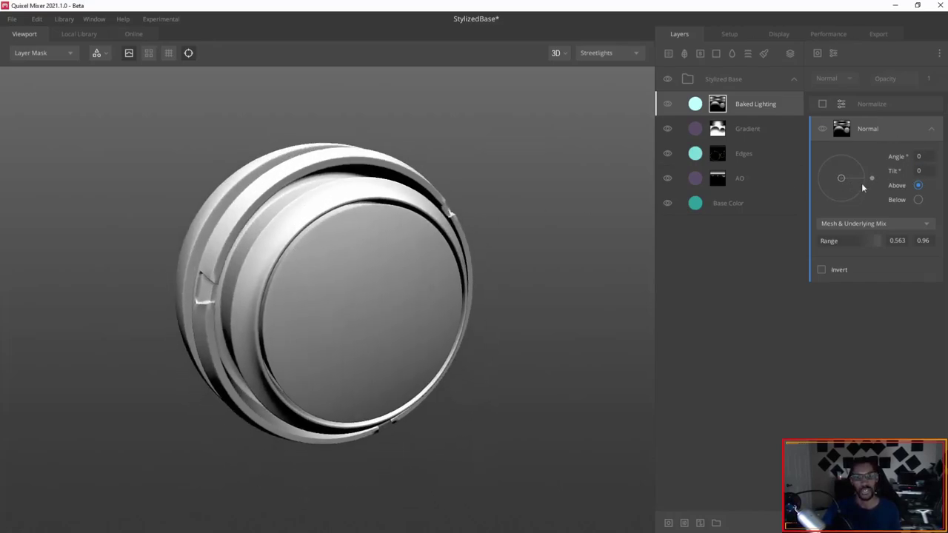
{"action": "mouse_move", "coordinate": [872, 180]}
{"action": "left_mouse_down"}
{"action": "mouse_move", "coordinate": [868, 194]}
{"action": "mouse_move", "coordinate": [849, 185]}
{"action": "mouse_move", "coordinate": [866, 199]}
{"action": "mouse_move", "coordinate": [856, 207]}
{"action": "mouse_move", "coordinate": [868, 197]}
{"action": "mouse_move", "coordinate": [848, 206]}
{"action": "mouse_move", "coordinate": [870, 198]}
{"action": "left_mouse_up"}
Lower the mask's Range start to 0.587 and switch Normalize back on
{"action": "left_click_drag", "start_coordinate": [549, 249], "coordinate": [326, 296]}
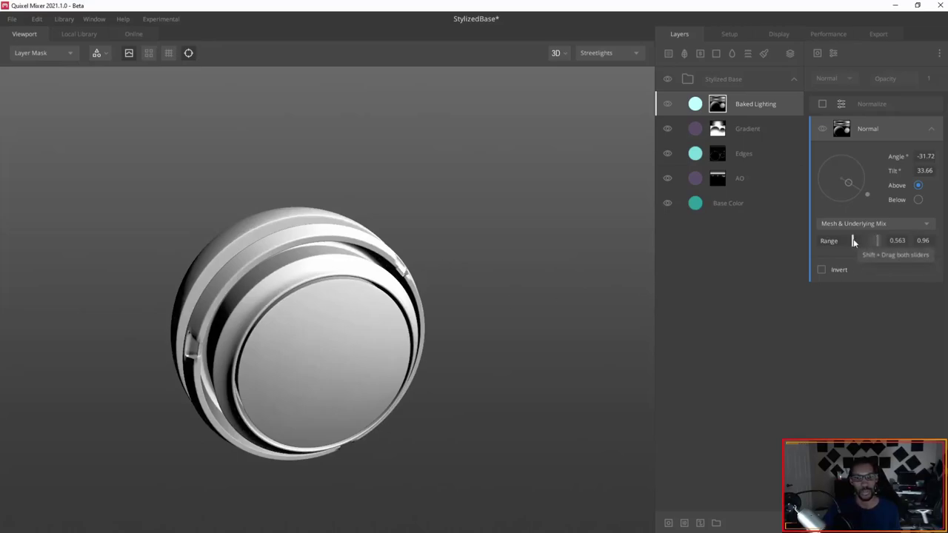
{"action": "mouse_move", "coordinate": [854, 241]}
{"action": "left_mouse_down"}
{"action": "mouse_move", "coordinate": [815, 242]}
{"action": "mouse_move", "coordinate": [853, 246]}
{"action": "left_mouse_up"}
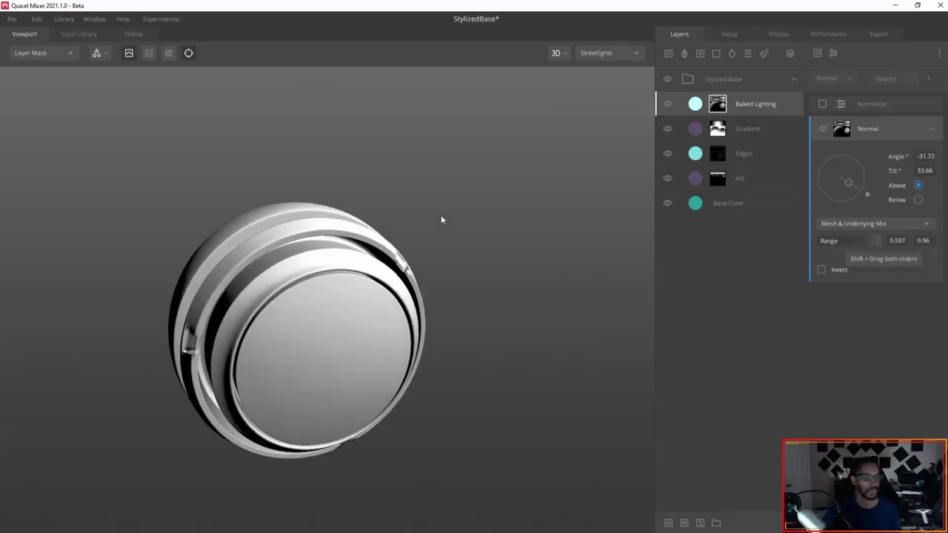
{"action": "scroll", "coordinate": [458, 217], "scroll_direction": "up", "scroll_amount": 3}
{"action": "mouse_move", "coordinate": [441, 215]}
{"action": "left_mouse_down"}
{"action": "mouse_move", "coordinate": [459, 217]}
{"action": "mouse_move", "coordinate": [447, 245]}
{"action": "mouse_move", "coordinate": [446, 225]}
{"action": "left_mouse_up"}
{"action": "scroll", "coordinate": [459, 217], "scroll_direction": "down", "scroll_amount": 3}
{"action": "scroll", "coordinate": [447, 225], "scroll_direction": "up", "scroll_amount": 2}
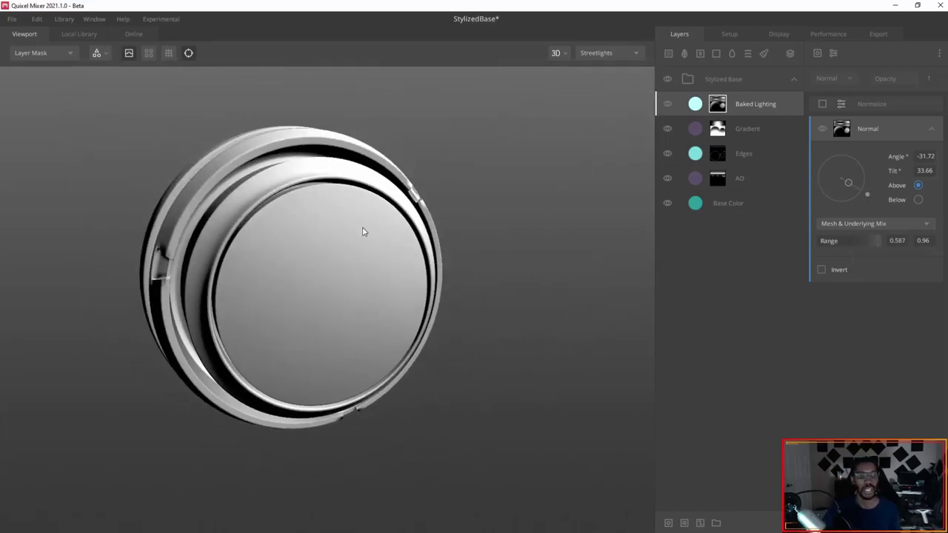
{"action": "left_click_drag", "start_coordinate": [363, 232], "coordinate": [412, 198]}
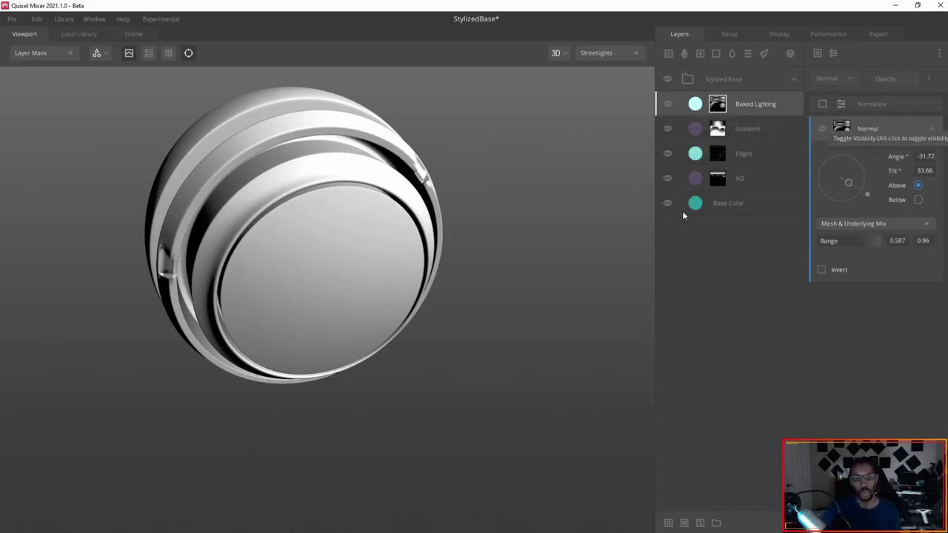
{"action": "left_click", "coordinate": [823, 106]}
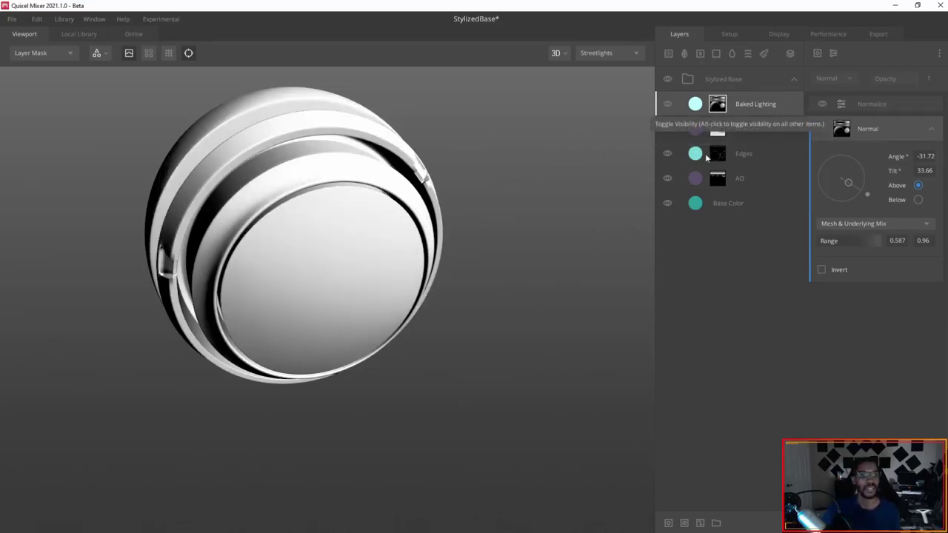
{"action": "left_click", "coordinate": [905, 108]}
Orbit the model to view the teal albedo with Baked Lighting's overlay highlights
{"action": "scroll", "coordinate": [501, 190], "scroll_direction": "up", "scroll_amount": 3}
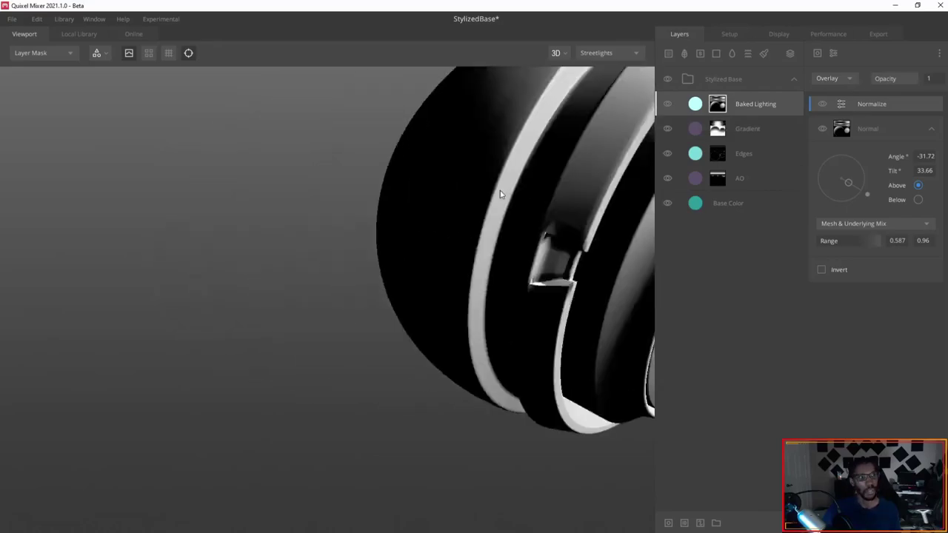
{"action": "scroll", "coordinate": [466, 188], "scroll_direction": "down", "scroll_amount": 5}
{"action": "left_click_drag", "start_coordinate": [467, 201], "coordinate": [351, 232]}
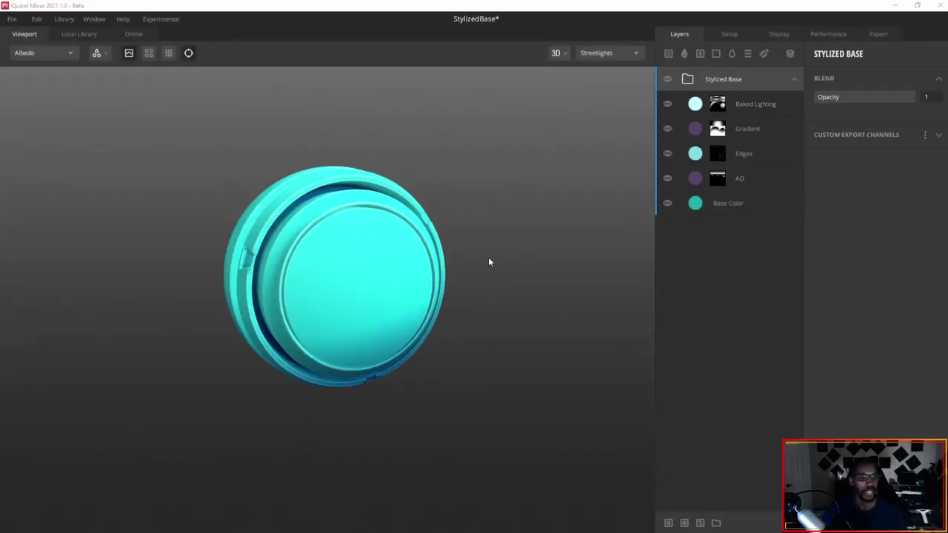
{"action": "left_click_drag", "start_coordinate": [384, 274], "coordinate": [370, 292]}
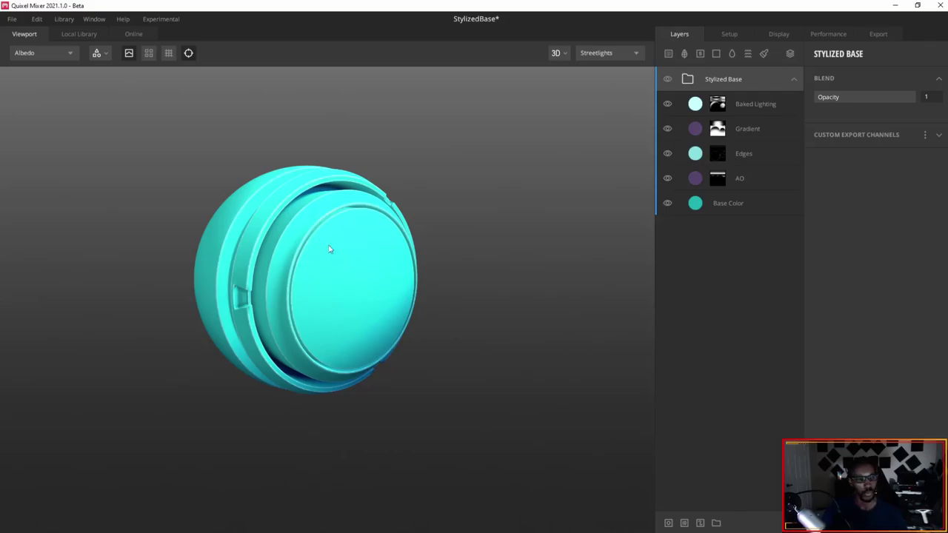
{"action": "left_click_drag", "start_coordinate": [315, 313], "coordinate": [317, 279]}
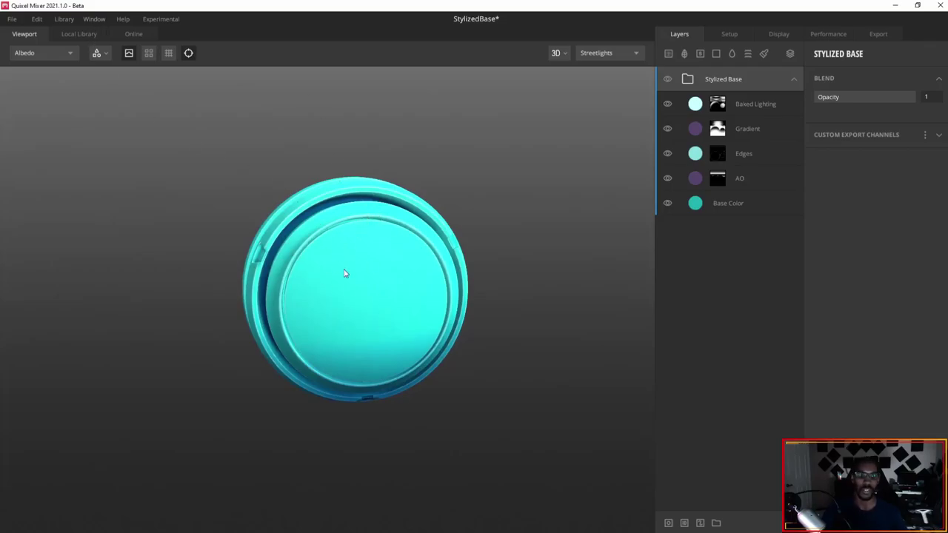
{"action": "left_click_drag", "start_coordinate": [345, 274], "coordinate": [407, 303]}
{"action": "scroll", "coordinate": [328, 269], "scroll_direction": "up", "scroll_amount": 5}
{"action": "scroll", "coordinate": [328, 271], "scroll_direction": "down", "scroll_amount": 5}
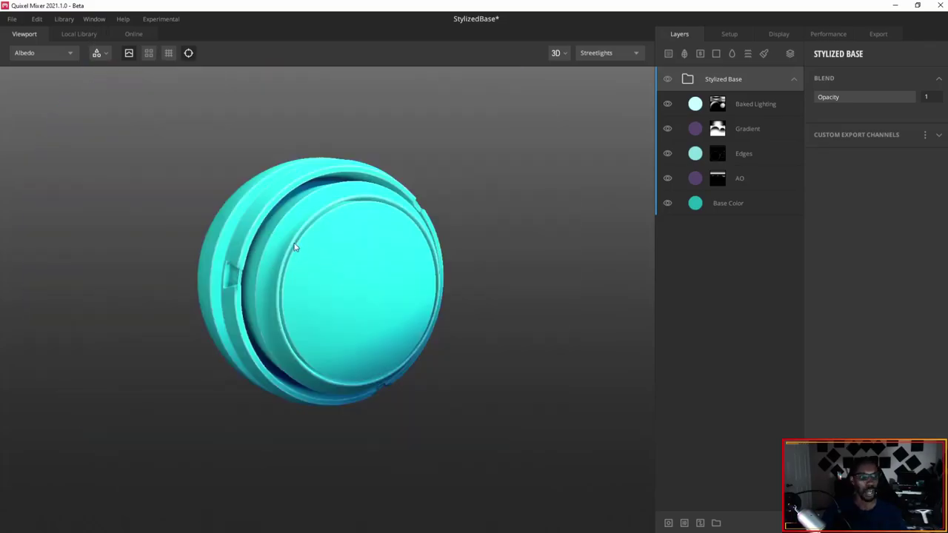
{"action": "left_click_drag", "start_coordinate": [295, 247], "coordinate": [362, 212]}
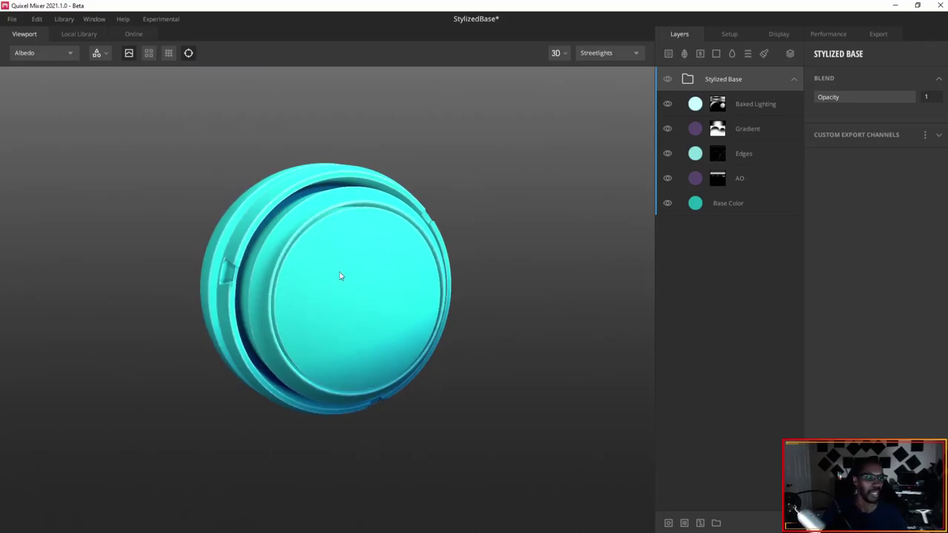
{"action": "left_click_drag", "start_coordinate": [340, 277], "coordinate": [319, 285]}
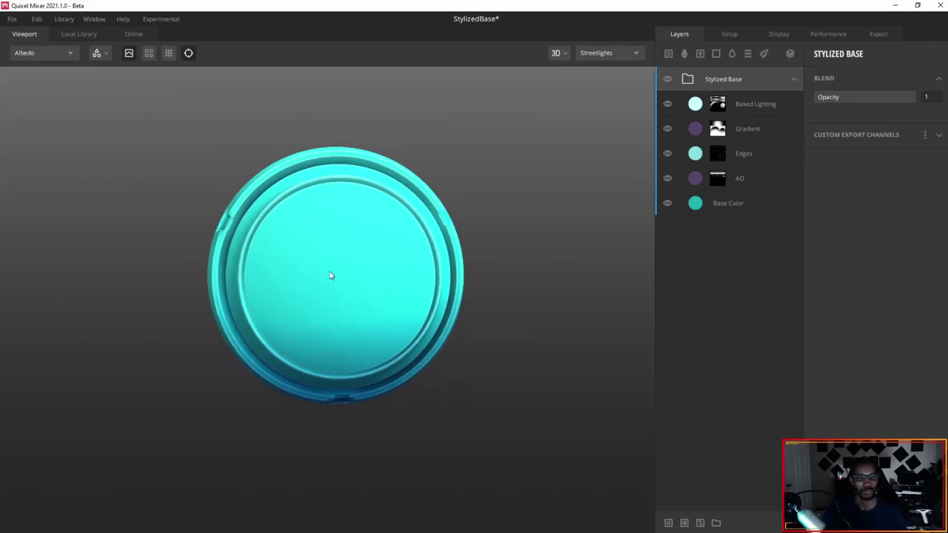
{"action": "left_click", "coordinate": [794, 79]}
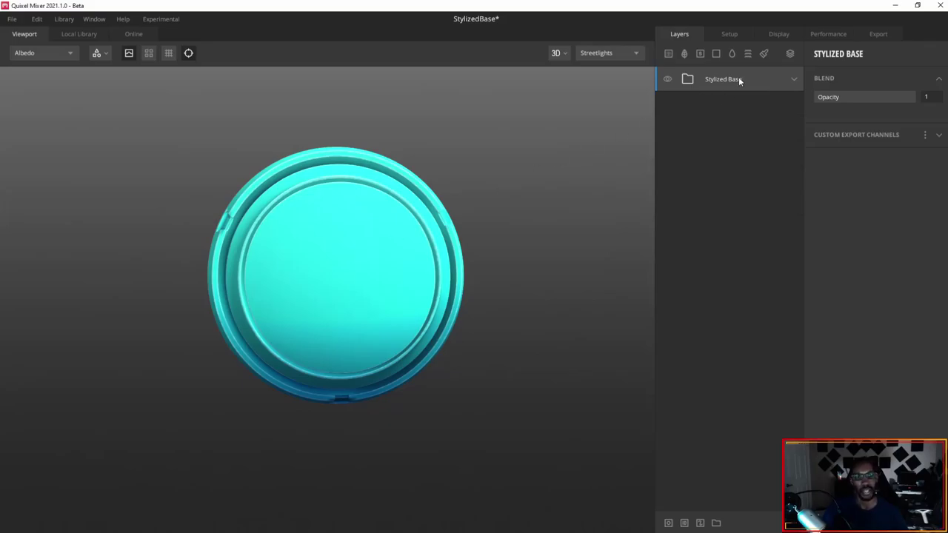
{"action": "left_click", "coordinate": [790, 80]}
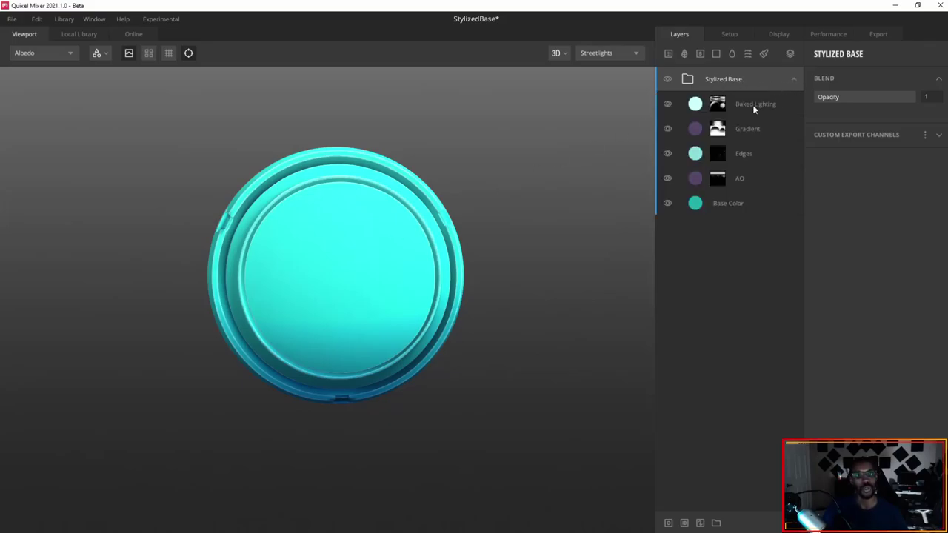
{"action": "left_click", "coordinate": [684, 58]}
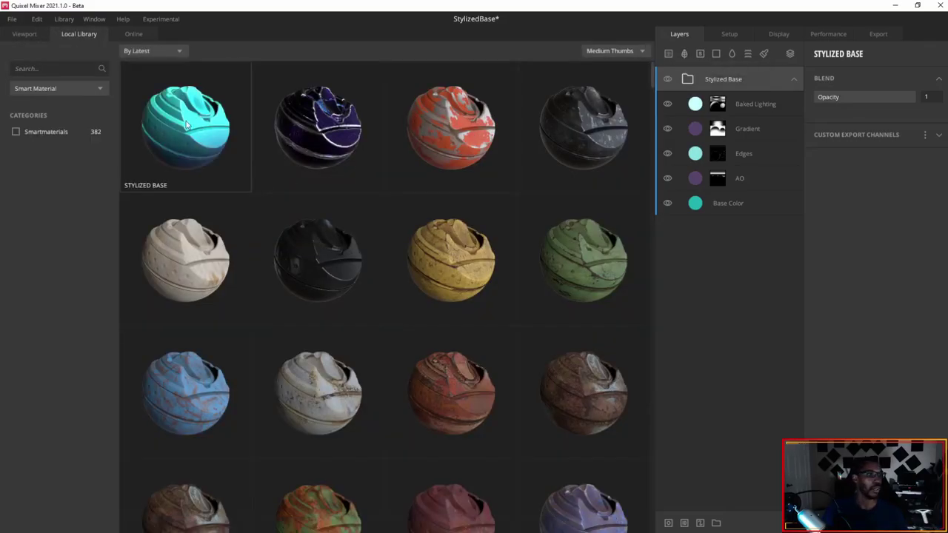
{"action": "left_click", "coordinate": [25, 35]}
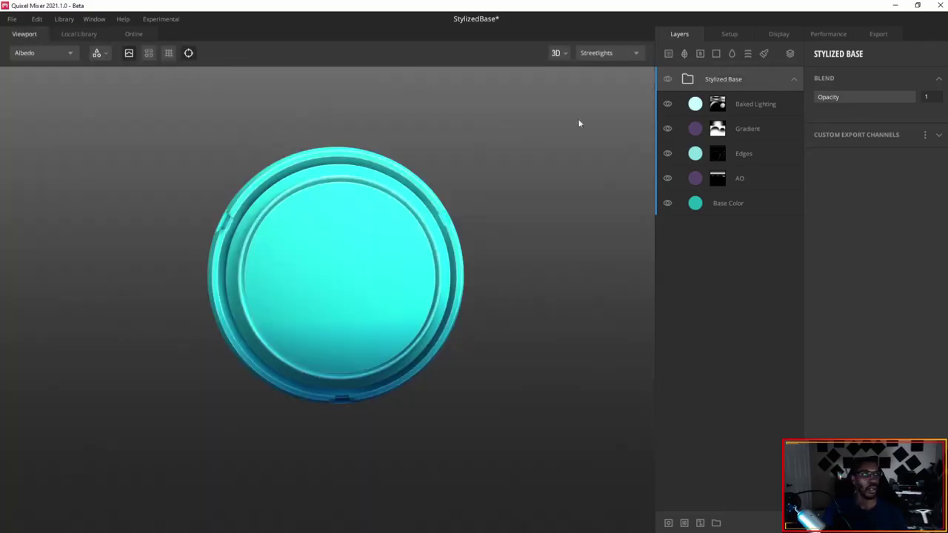
{"action": "left_click", "coordinate": [748, 105]}
{"action": "left_click", "coordinate": [750, 203]}
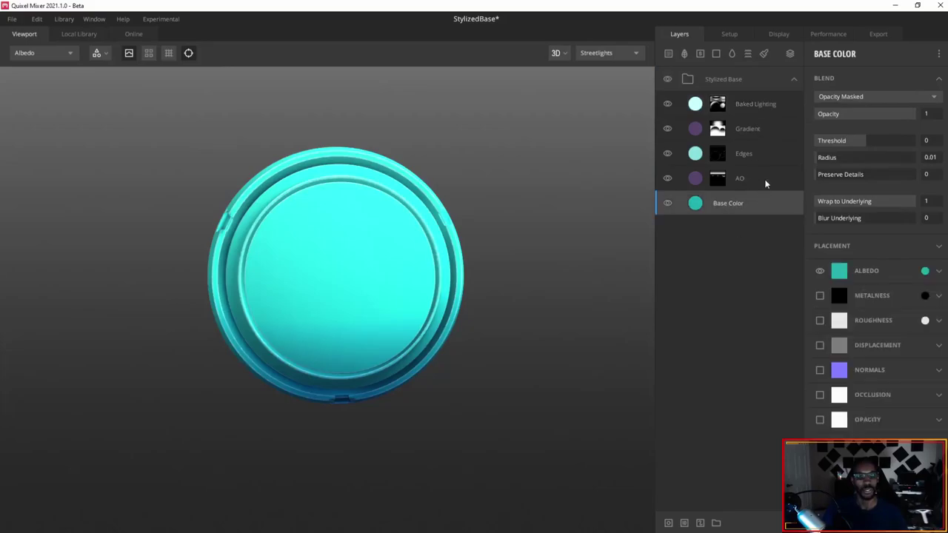
{"action": "left_click", "coordinate": [752, 105], "text": "shift"}
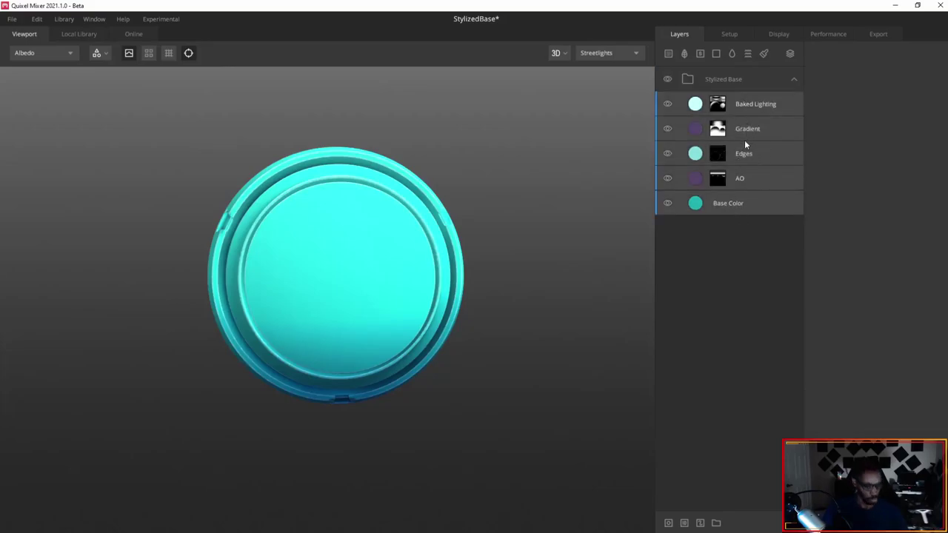
{"action": "left_click", "coordinate": [793, 79]}
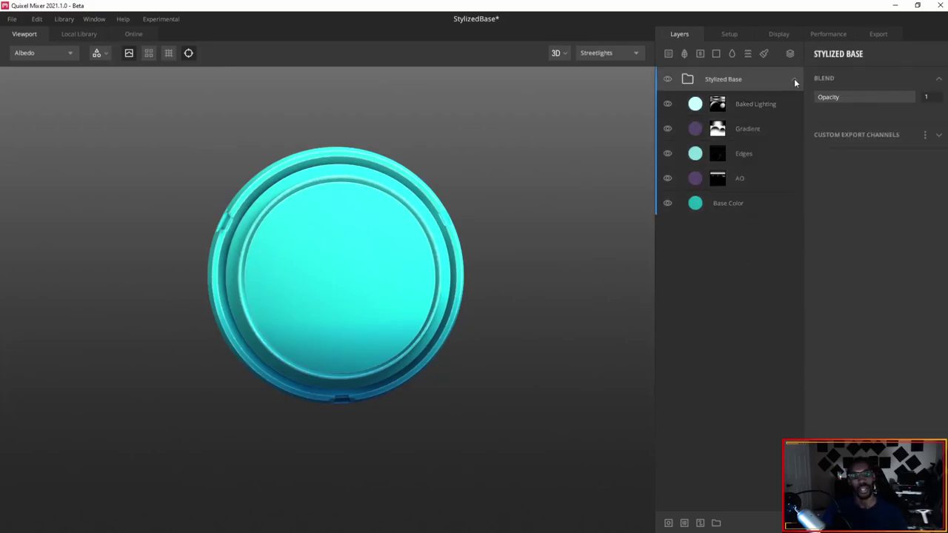
{"action": "left_click", "coordinate": [794, 78]}
Export the Stylized Base group as smart material 'Stylized Base', replacing the existing copy
{"action": "right_click", "coordinate": [758, 79]}
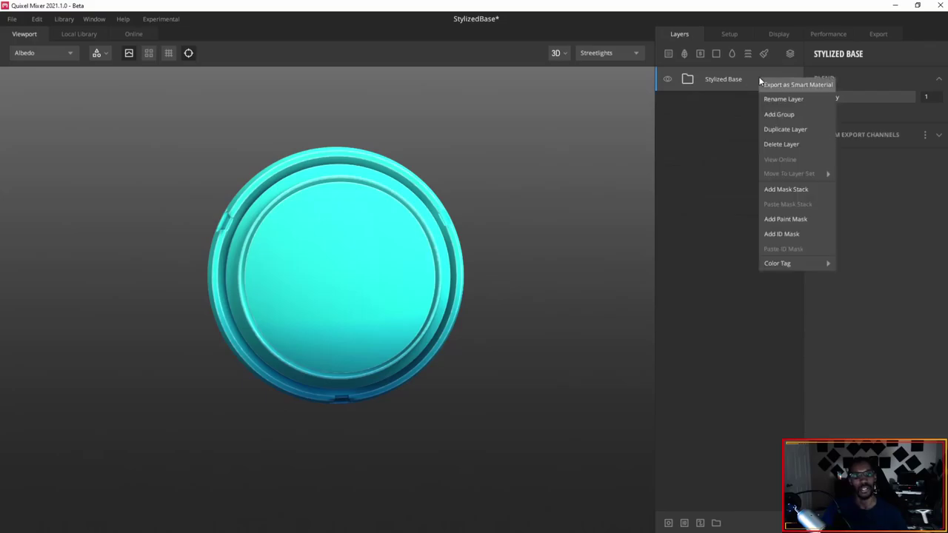
{"action": "left_click", "coordinate": [807, 84]}
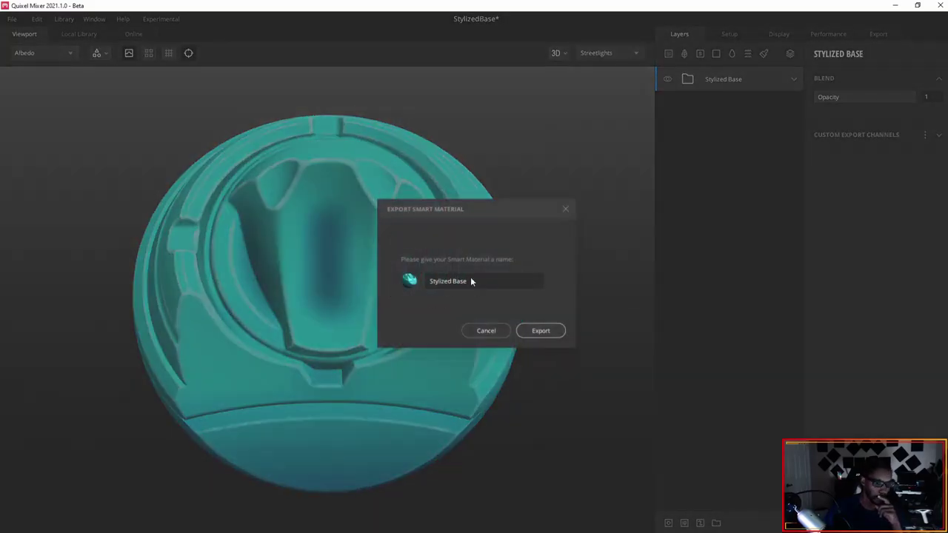
{"action": "left_click", "coordinate": [540, 331]}
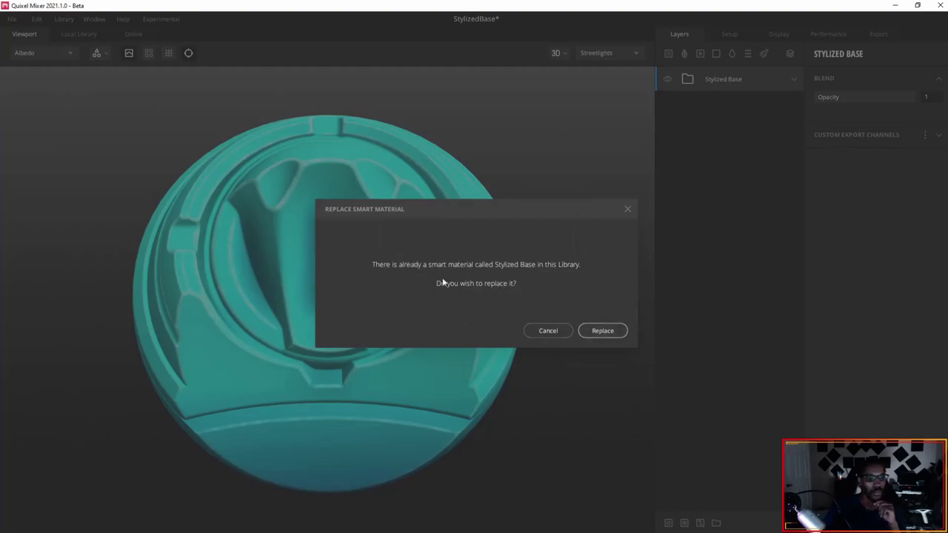
{"action": "left_click", "coordinate": [603, 330]}
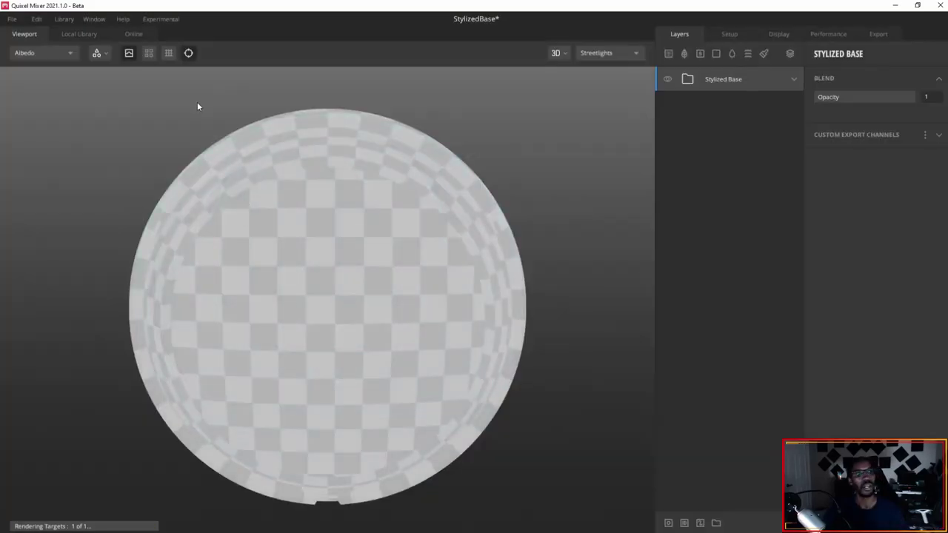
Check the saved material's thumbnail in Local Library, then open the preview model Setup
{"action": "left_click_drag", "start_coordinate": [306, 273], "coordinate": [362, 268]}
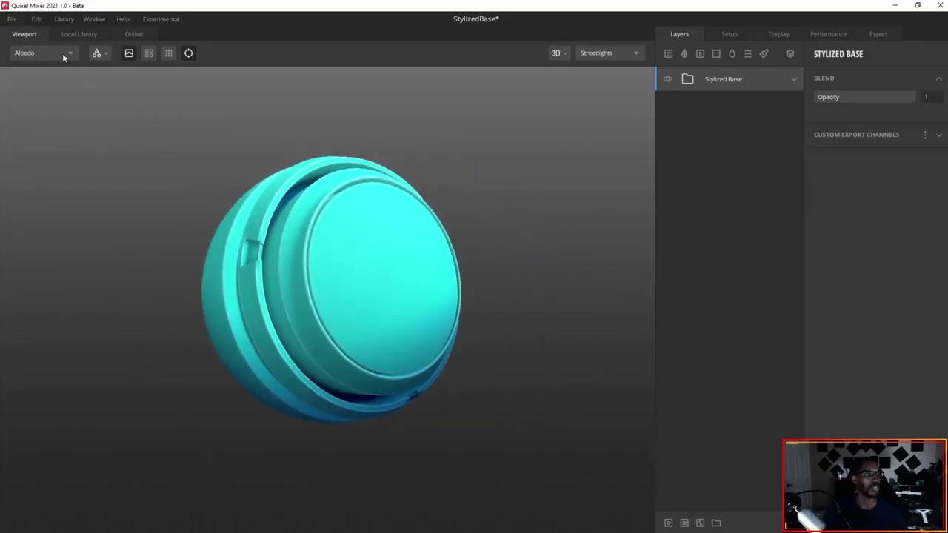
{"action": "left_click", "coordinate": [77, 33]}
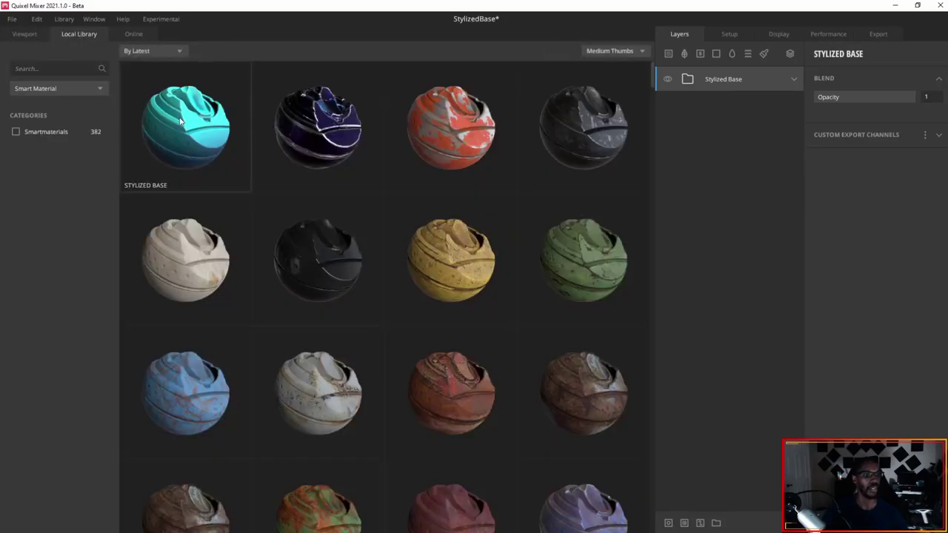
{"action": "left_click", "coordinate": [24, 34]}
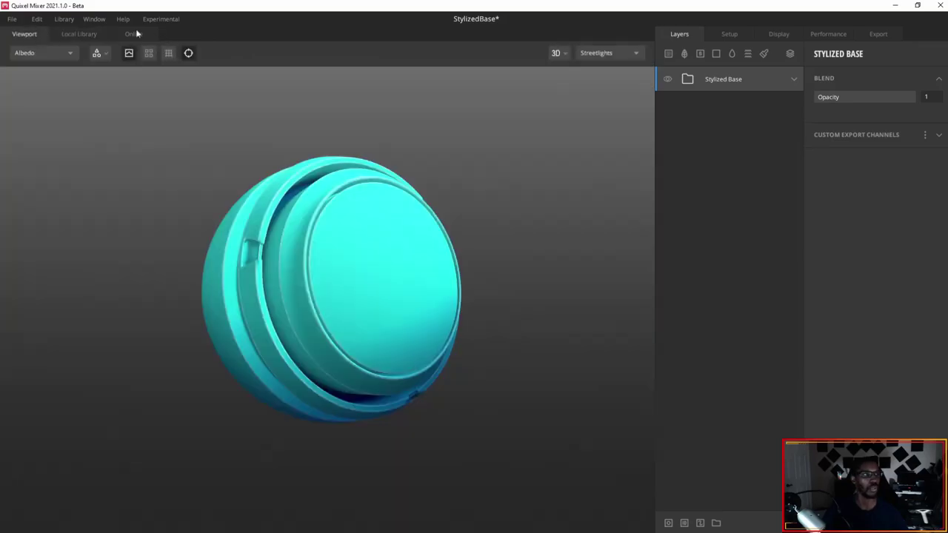
{"action": "left_click", "coordinate": [732, 36]}
Set the preview Type to 3D Asset, load the Parking Meter, and frame it
{"action": "left_click", "coordinate": [803, 77]}
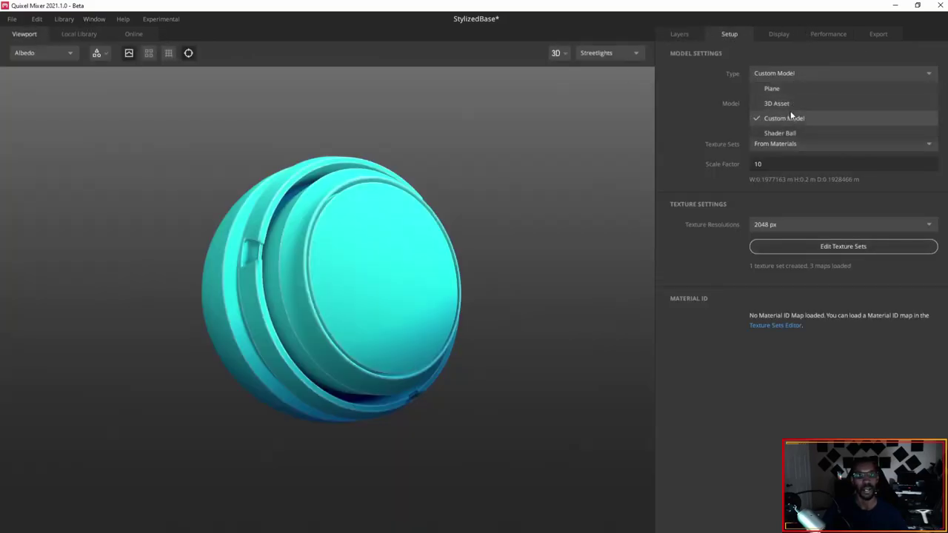
{"action": "left_click", "coordinate": [778, 104]}
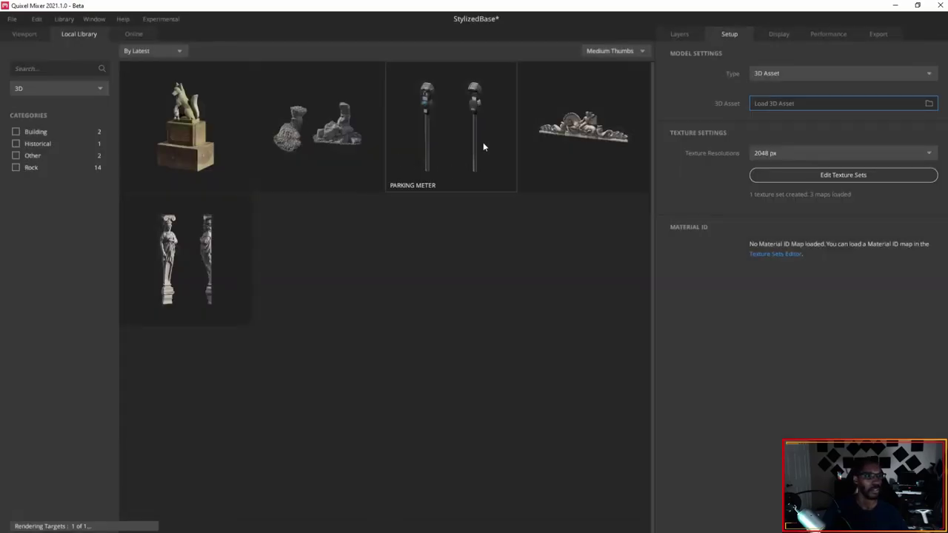
{"action": "left_click", "coordinate": [478, 143]}
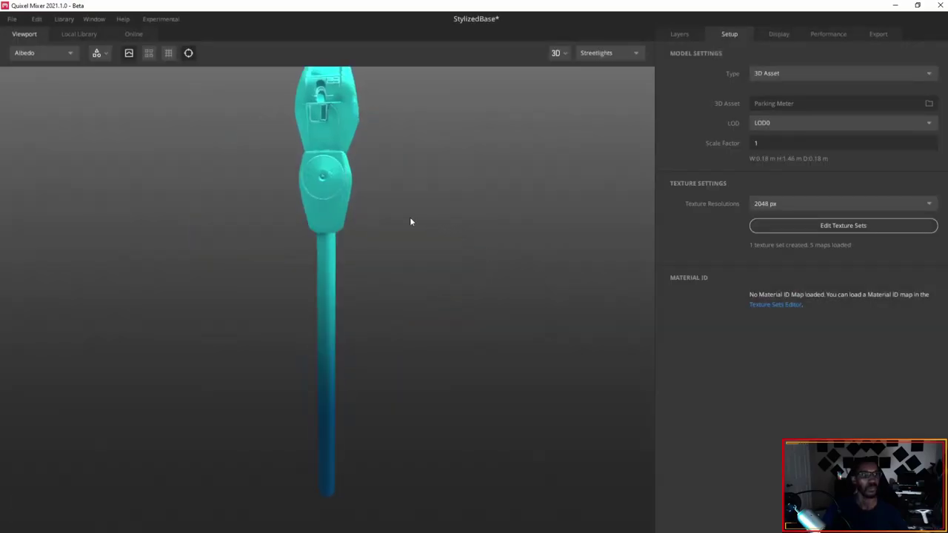
{"action": "left_click_drag", "start_coordinate": [411, 221], "coordinate": [382, 217]}
{"action": "scroll", "coordinate": [356, 177], "scroll_direction": "up", "scroll_amount": 2}
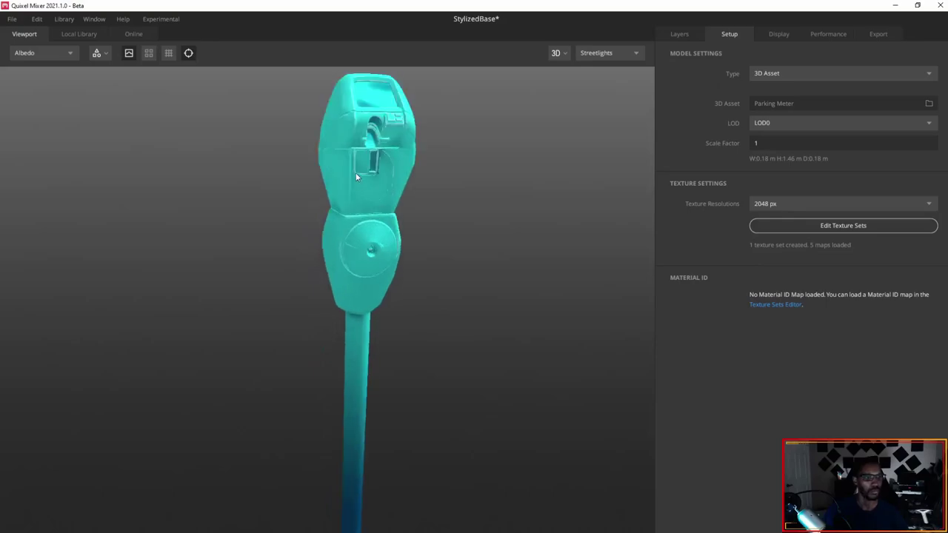
{"action": "left_click_drag", "start_coordinate": [357, 177], "coordinate": [426, 299]}
{"action": "scroll", "coordinate": [321, 296], "scroll_direction": "up", "scroll_amount": 4}
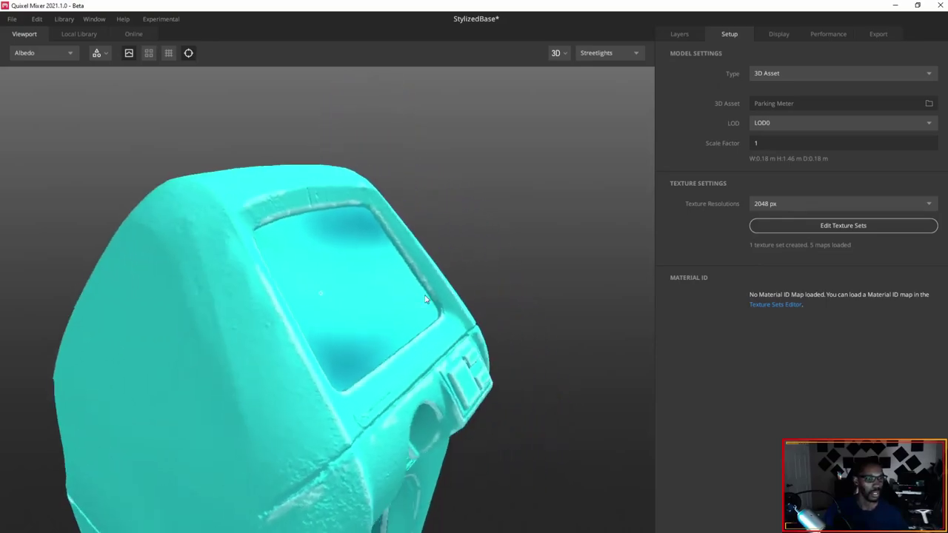
{"action": "scroll", "coordinate": [426, 299], "scroll_direction": "down", "scroll_amount": 4}
{"action": "scroll", "coordinate": [405, 237], "scroll_direction": "up", "scroll_amount": 4}
{"action": "left_click_drag", "start_coordinate": [405, 237], "coordinate": [331, 323]}
Show the Layers panel, expand and collapse Stylized Base, and orbit the teal parking meter
{"action": "left_click", "coordinate": [678, 34]}
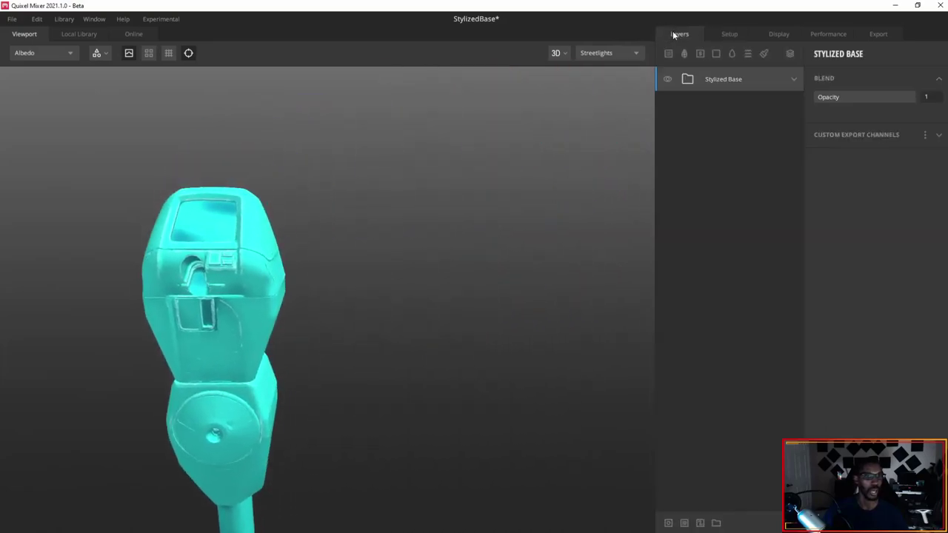
{"action": "left_click_drag", "start_coordinate": [301, 257], "coordinate": [451, 215]}
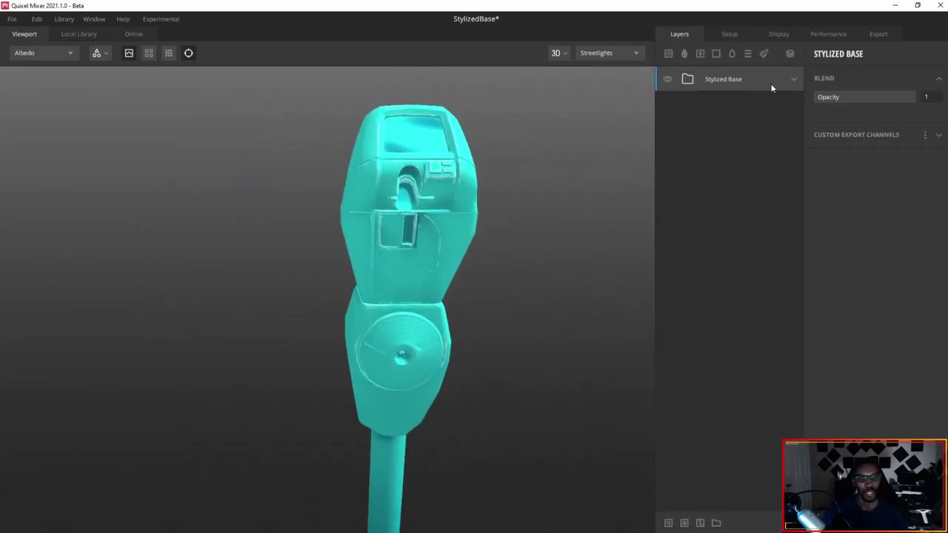
{"action": "left_click", "coordinate": [794, 79]}
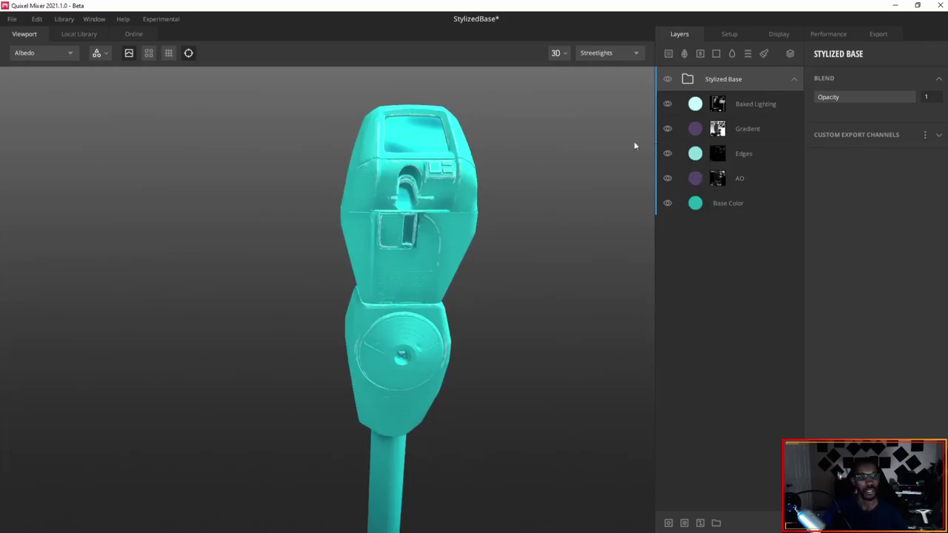
{"action": "left_click_drag", "start_coordinate": [635, 146], "coordinate": [526, 252]}
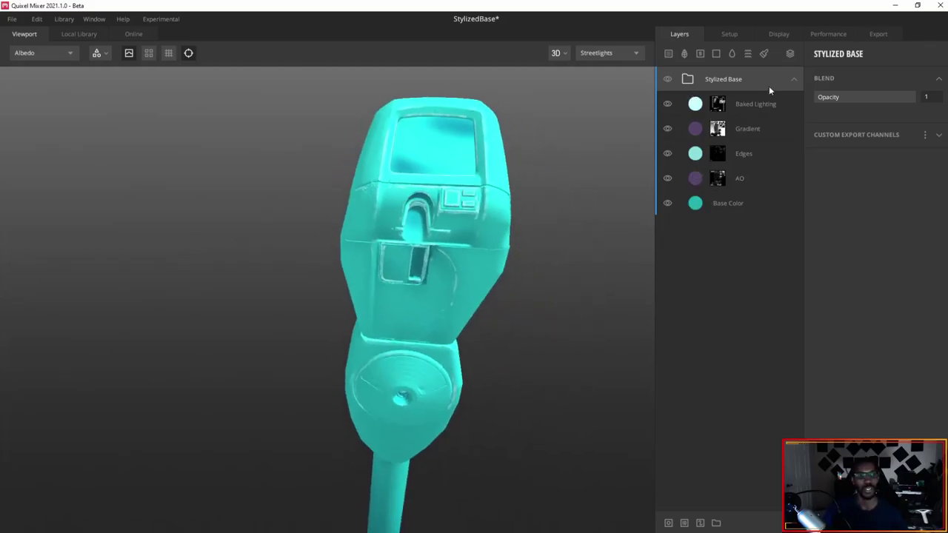
{"action": "left_click", "coordinate": [794, 79]}
{"action": "left_click_drag", "start_coordinate": [593, 185], "coordinate": [487, 305]}
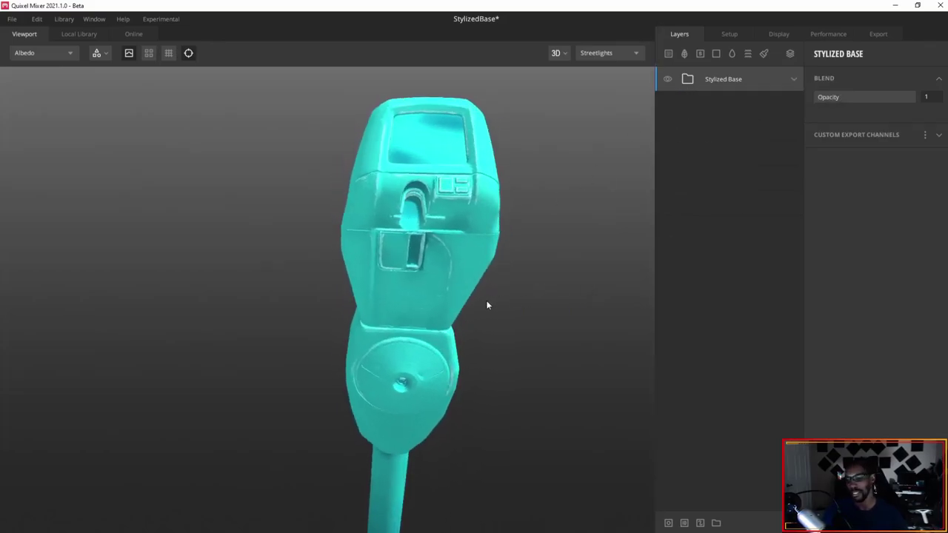